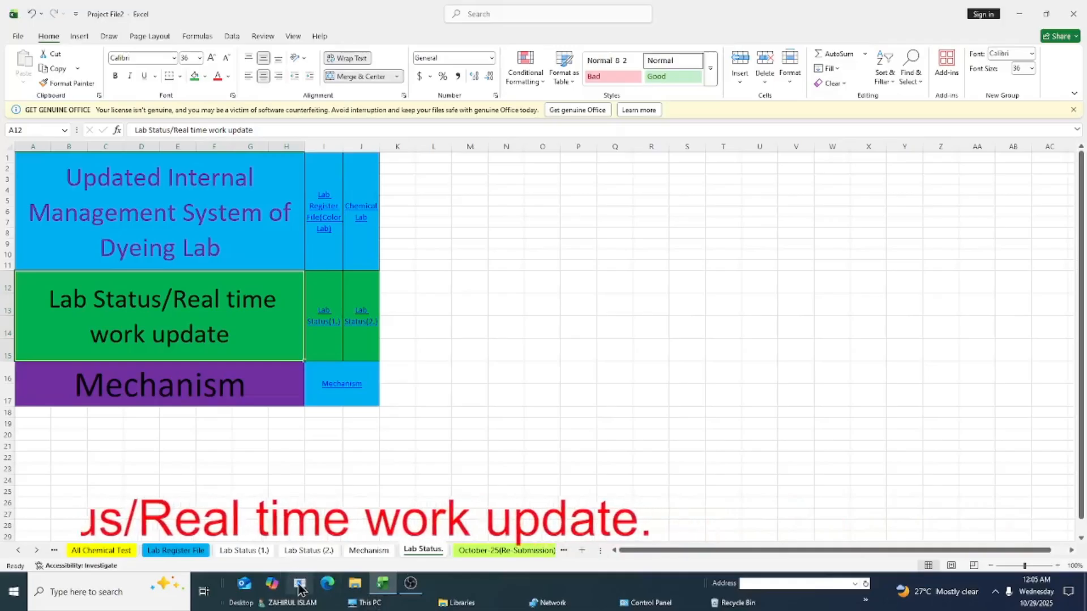
# Review the Lab Status (2.) and Mechanism sheets, including the blank entry table below the Lab Status (2.) summary.
pyautogui.click(309, 552)
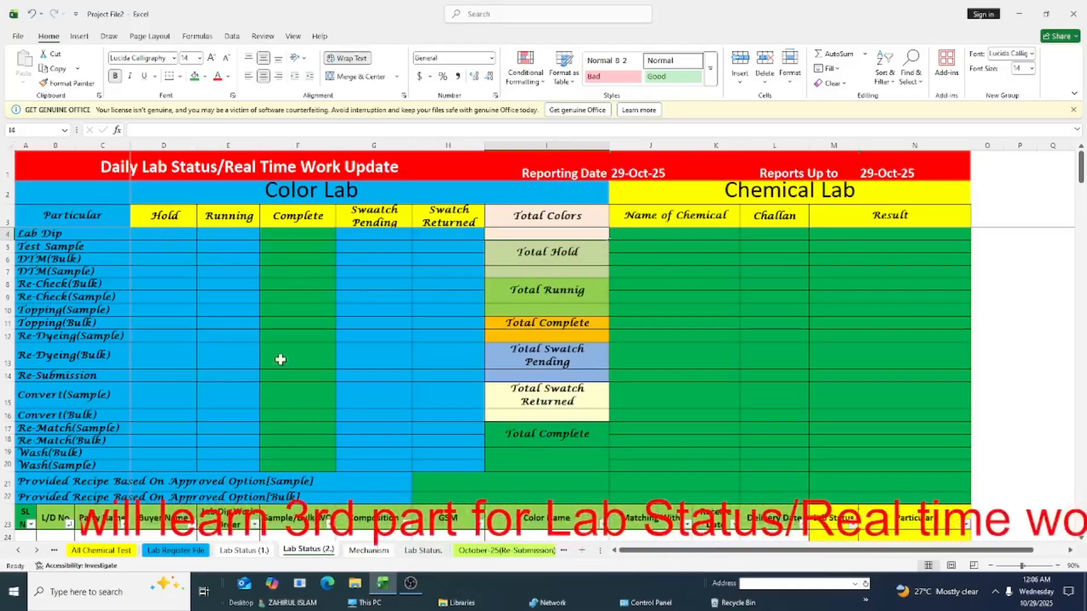
pyautogui.click(369, 550)
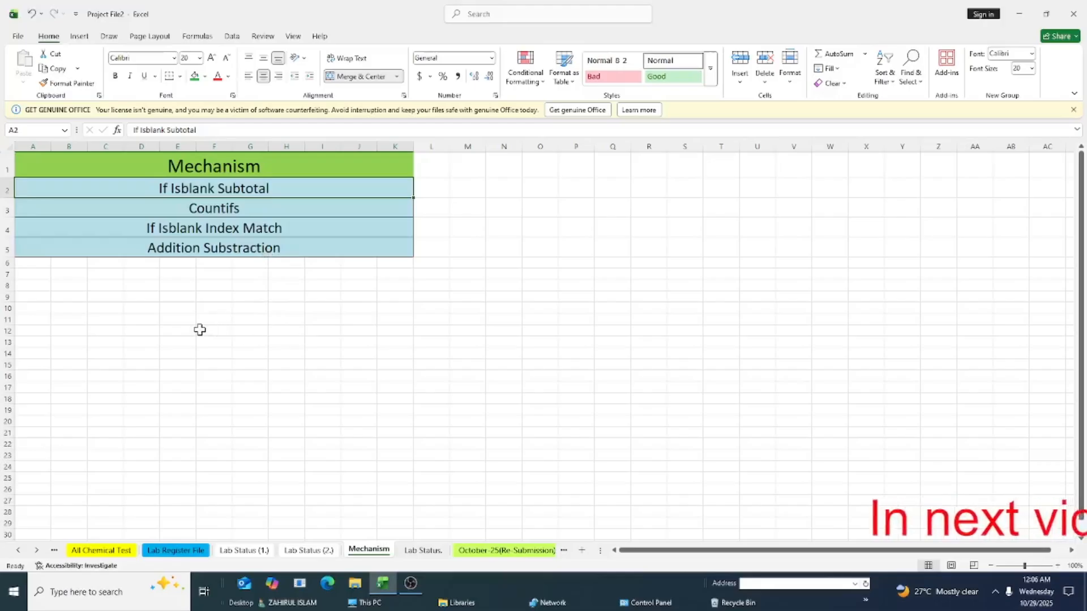
pyautogui.click(308, 551)
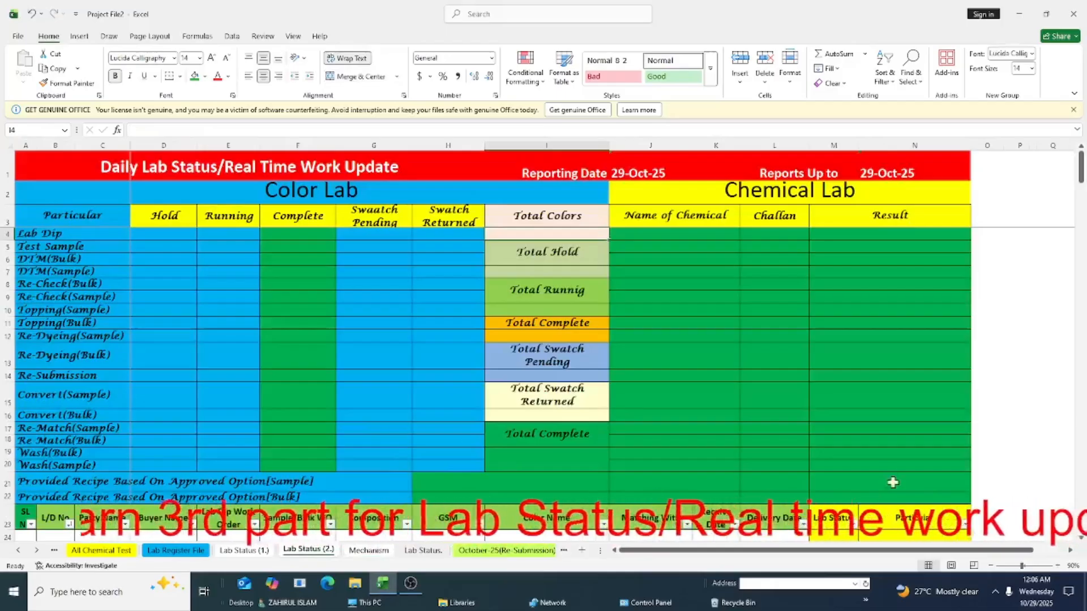
pyautogui.click(1078, 537)
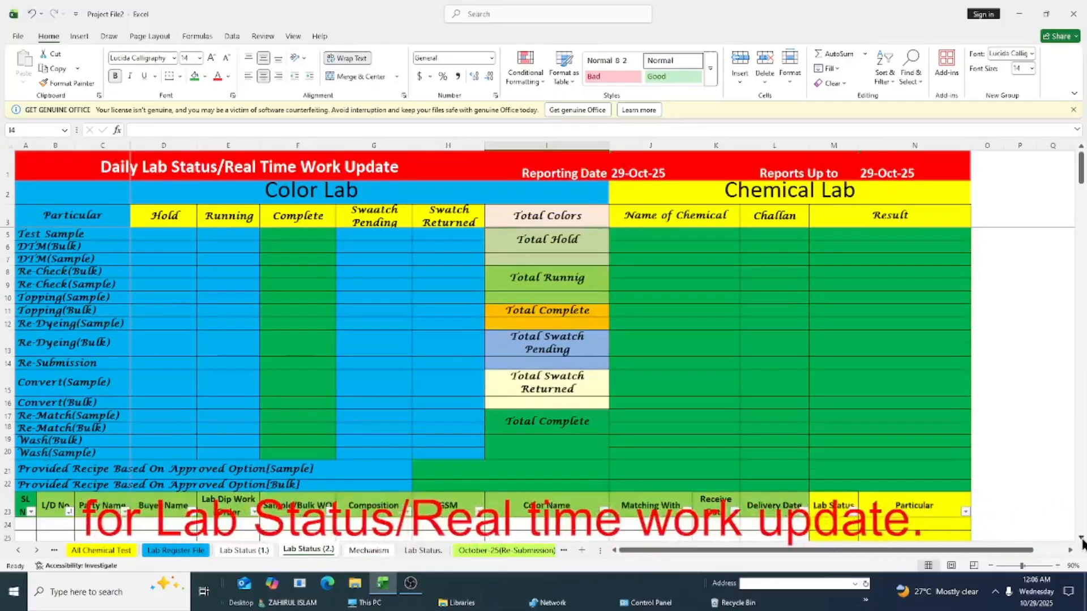
pyautogui.scroll(2, 1077, 539)
pyautogui.doubleClick(1072, 536)
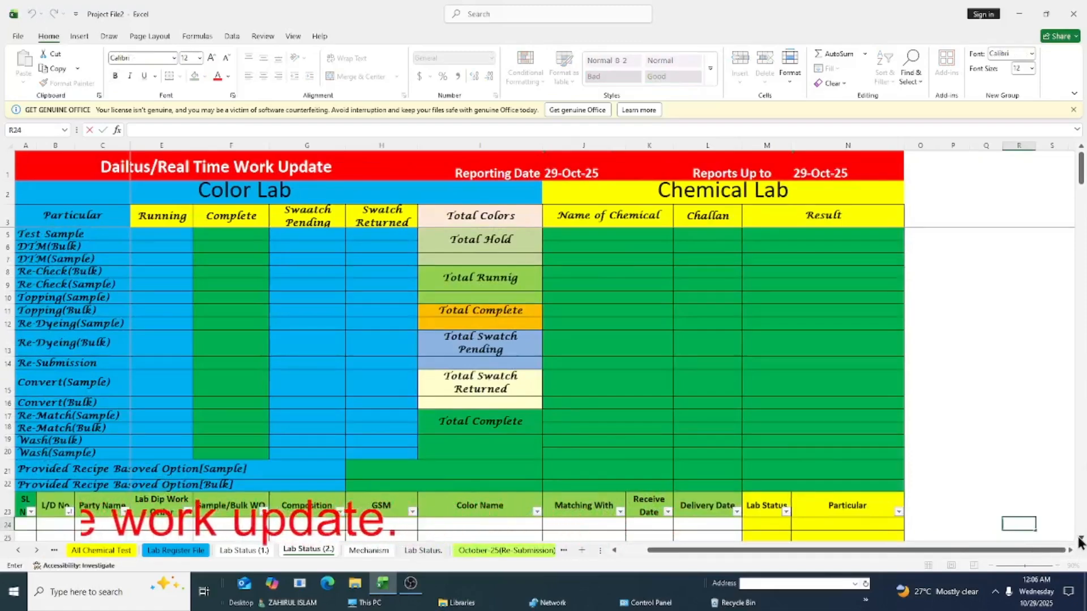
pyautogui.scroll(-20, 1079, 538)
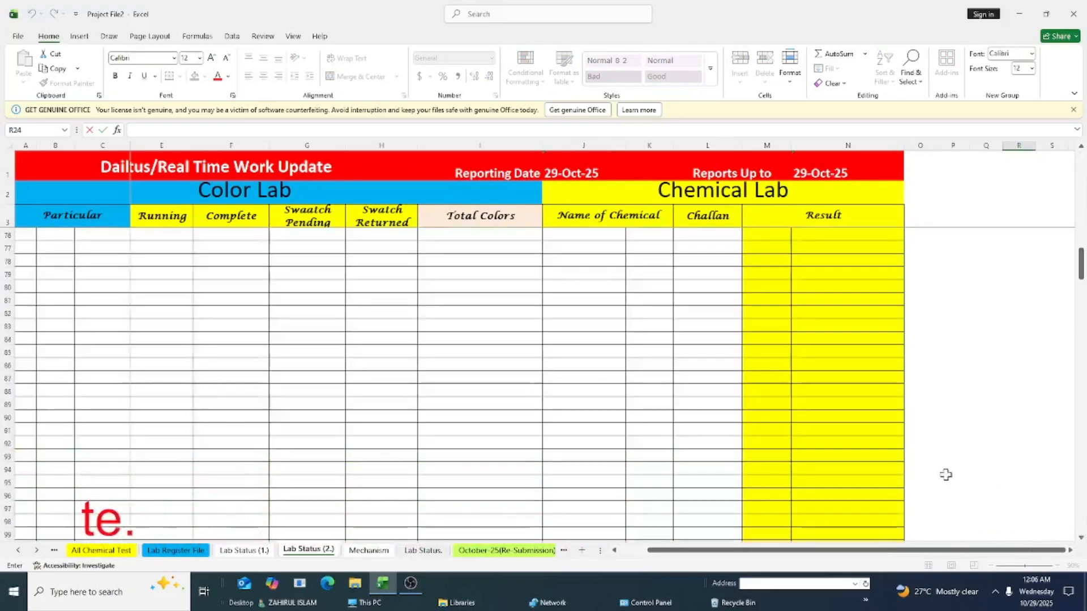
pyautogui.moveTo(1082, 245); pyautogui.dragTo(1078, 183)
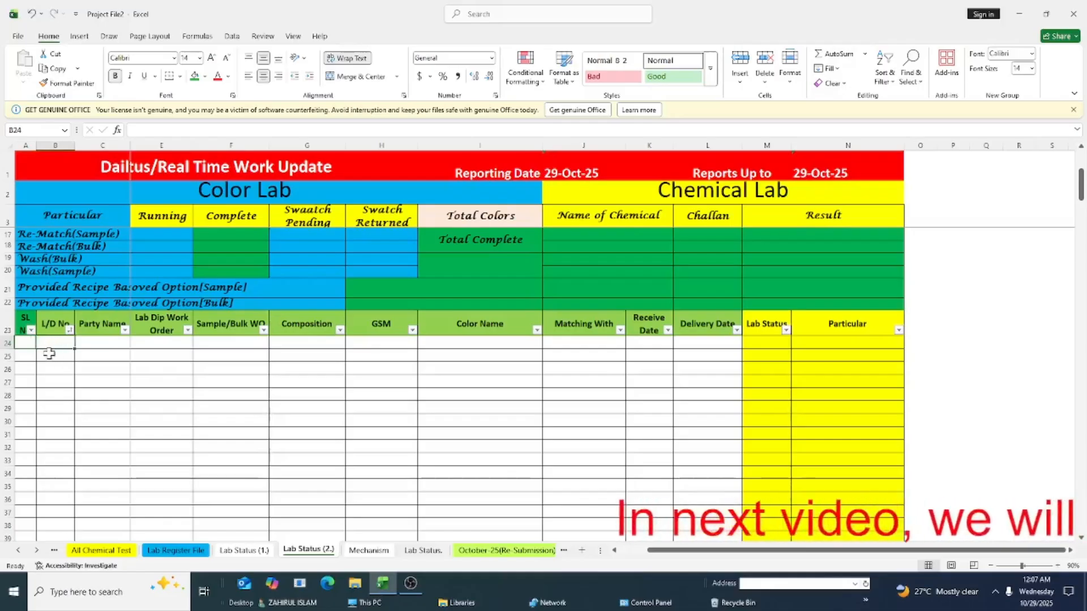
pyautogui.click(23, 343)
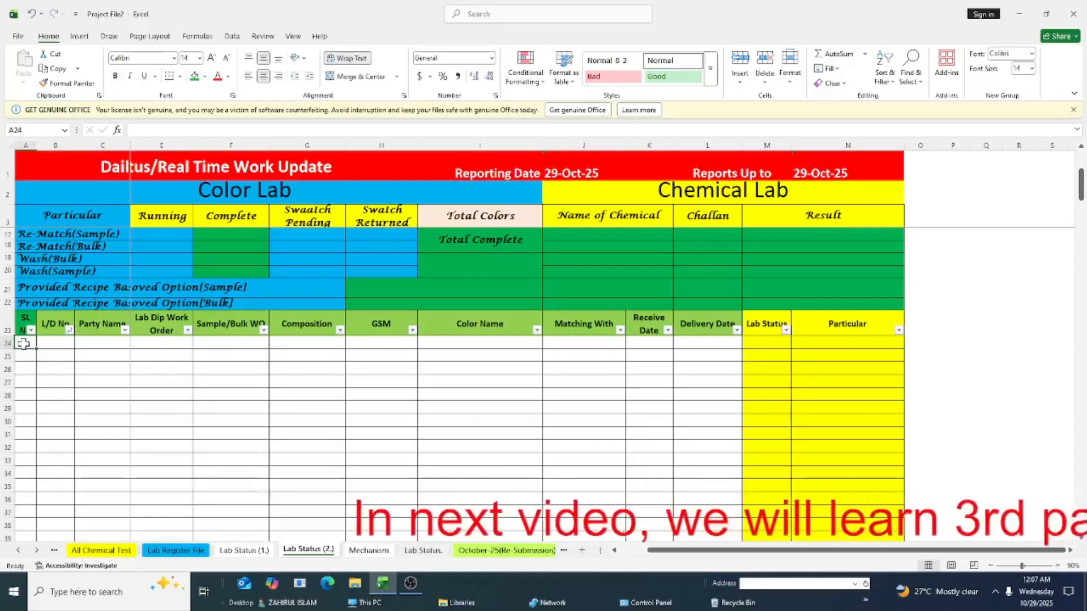
pyautogui.click(56, 345)
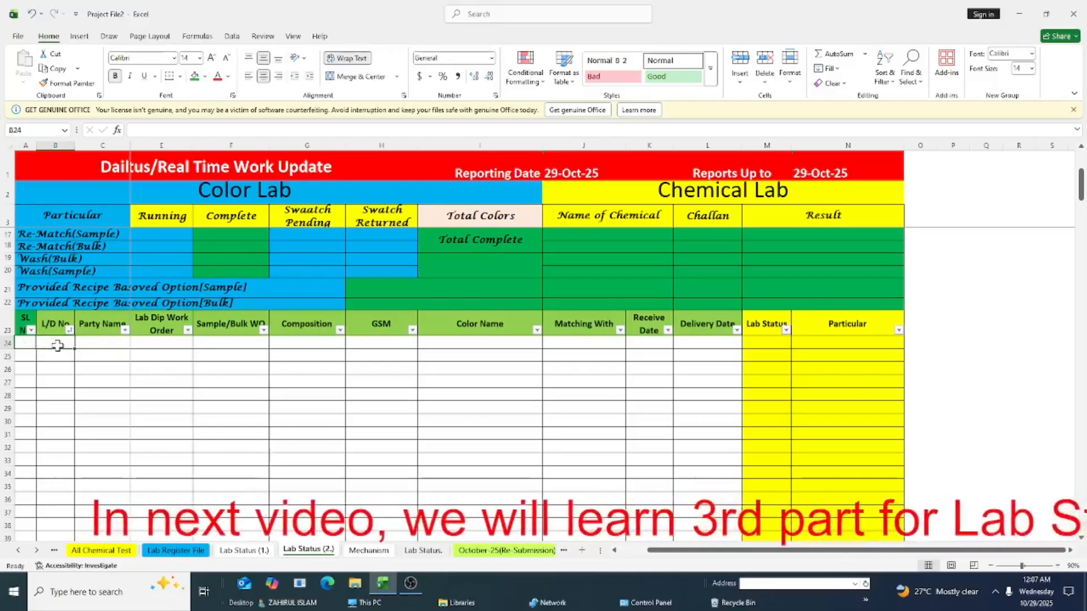
pyautogui.click(30, 343)
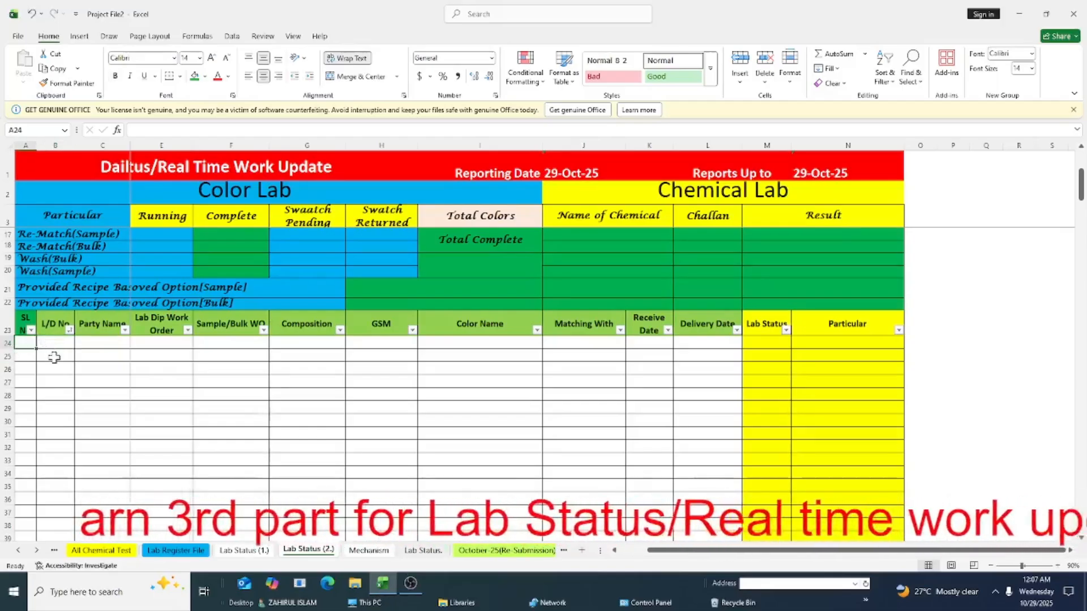
pyautogui.click(51, 355)
# Begin a serial-number formula in A24 that returns empty text when the L/D No cell is blank: =IF(ISBLANK(B24),"",.
pyautogui.click(26, 355)
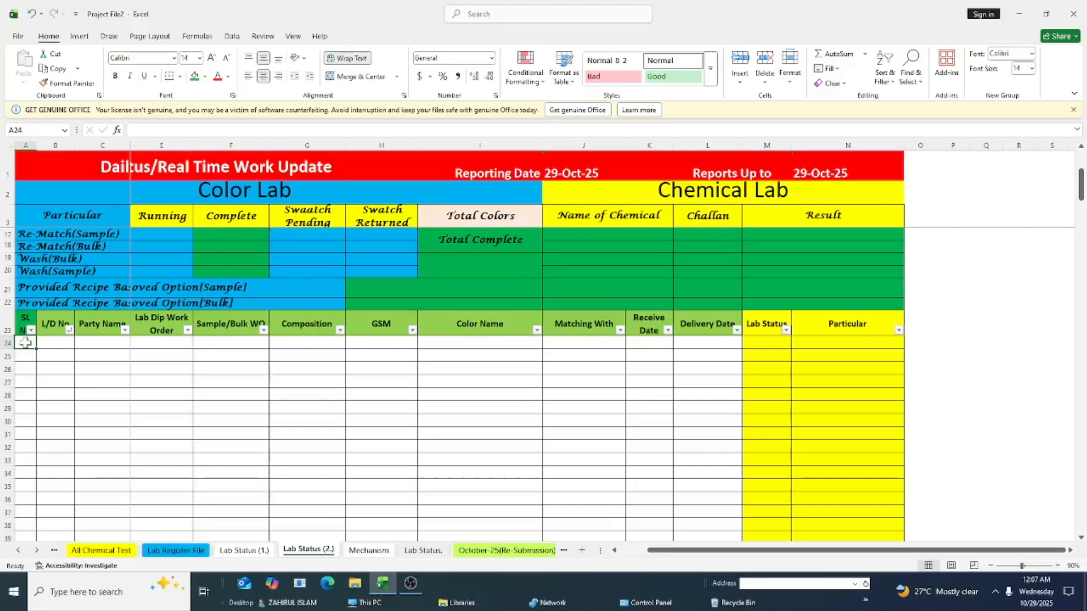
pyautogui.write('=')
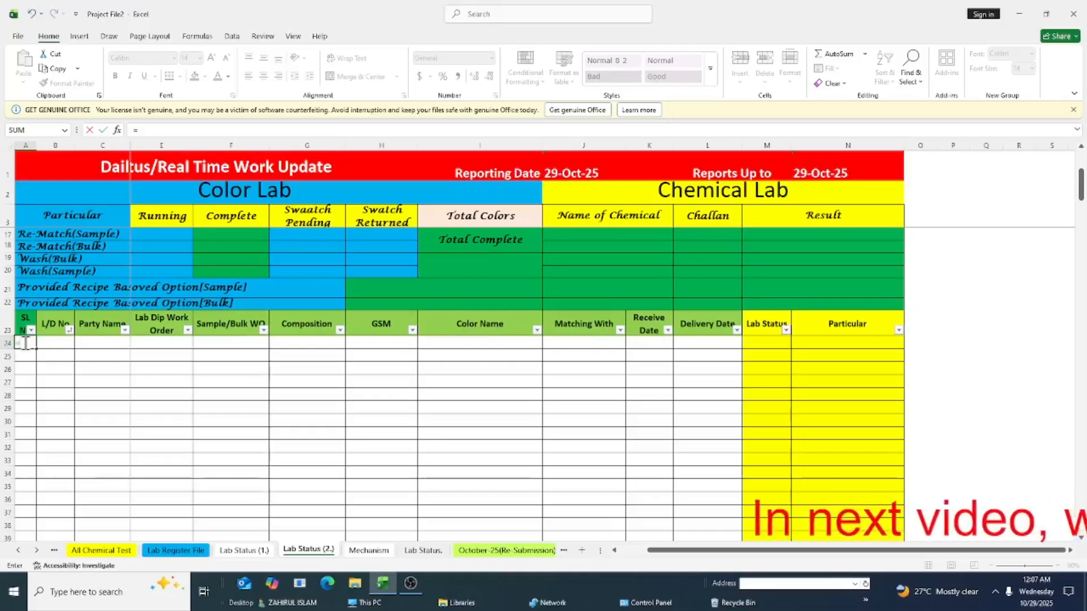
pyautogui.write('I')
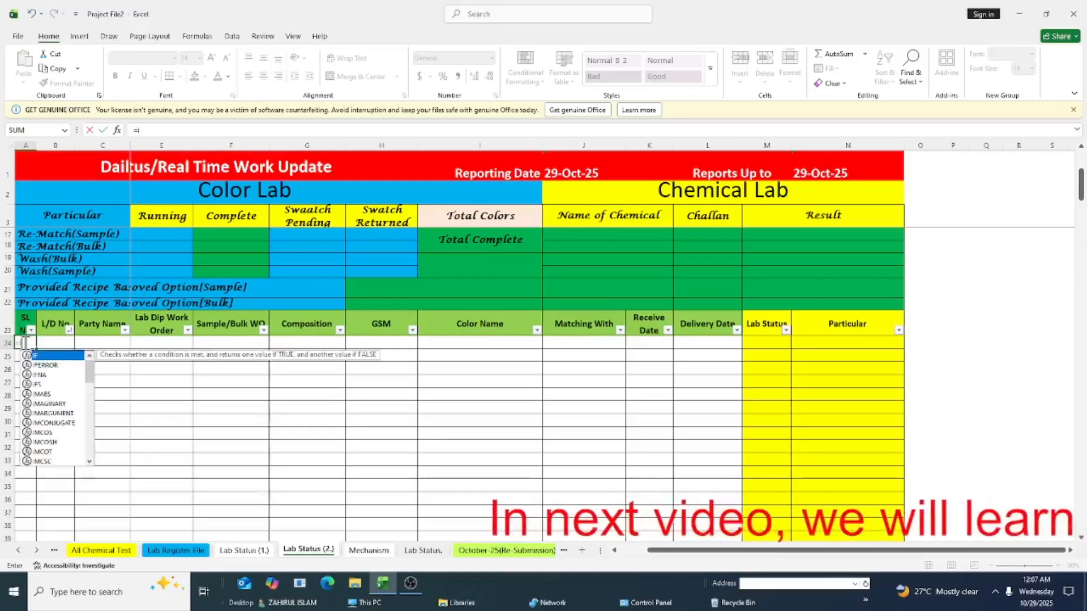
pyautogui.write('f')
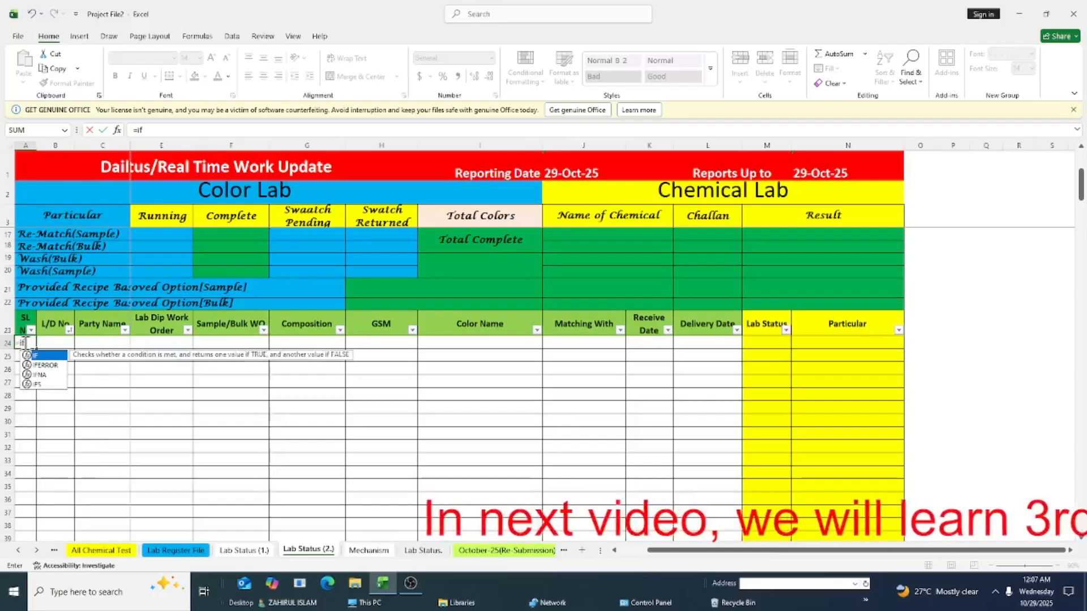
pyautogui.doubleClick(40, 356)
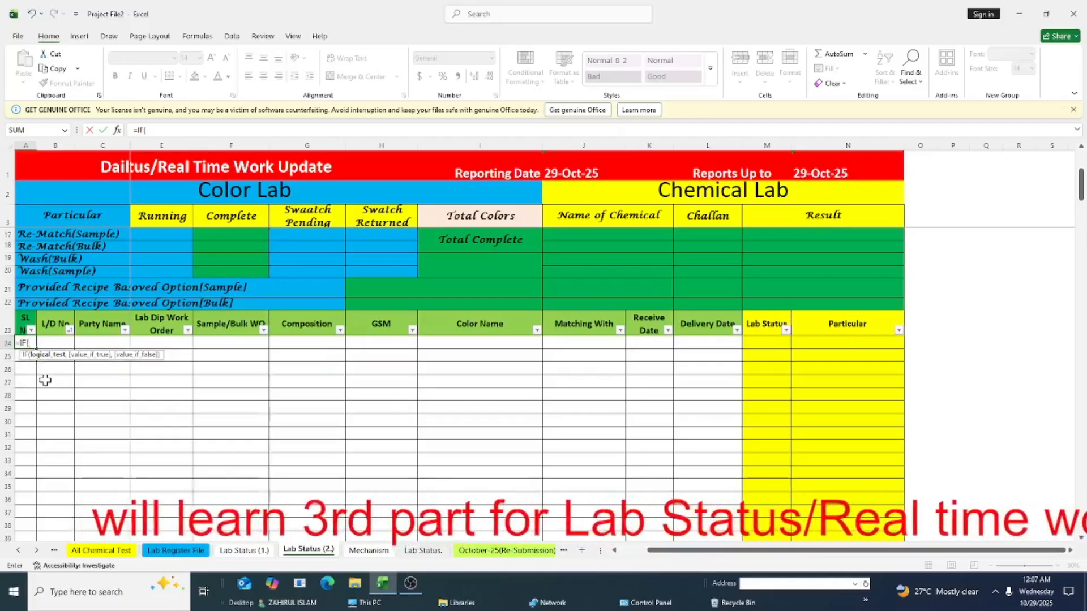
pyautogui.write('is')
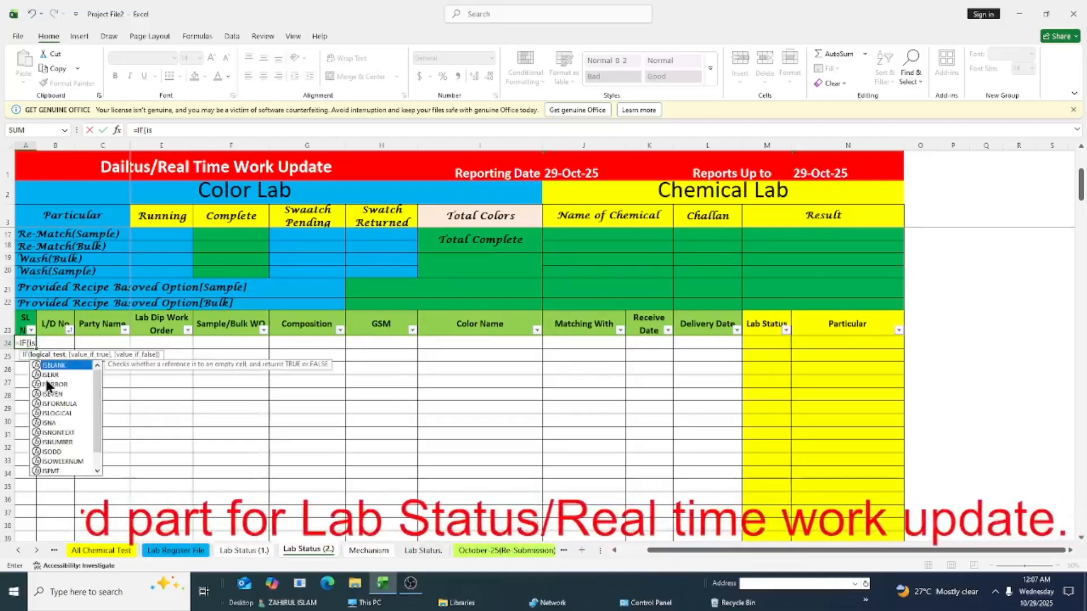
pyautogui.doubleClick(56, 366)
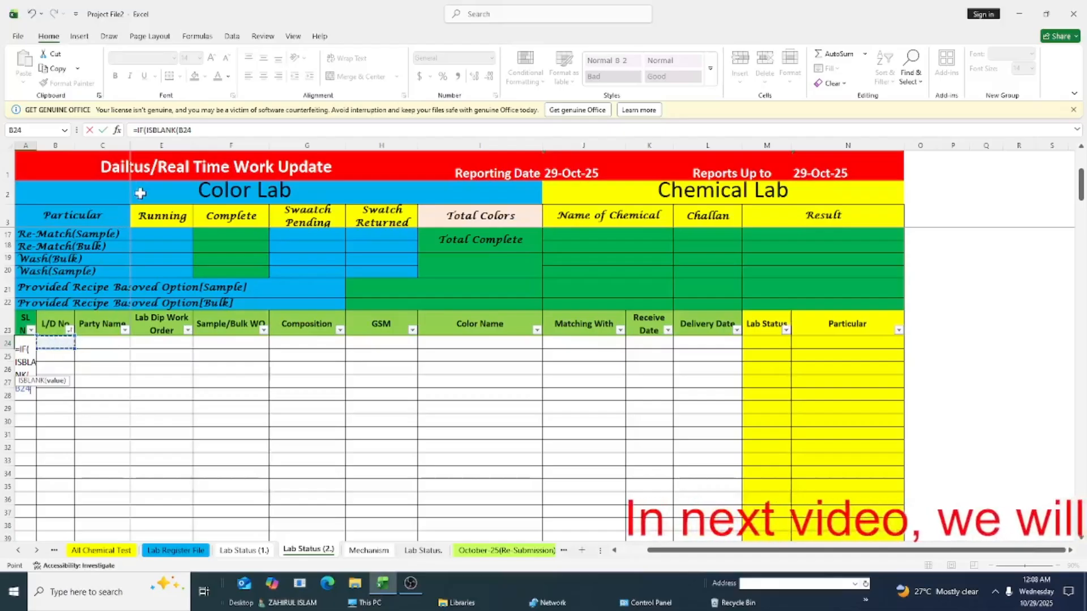
pyautogui.click(194, 130)
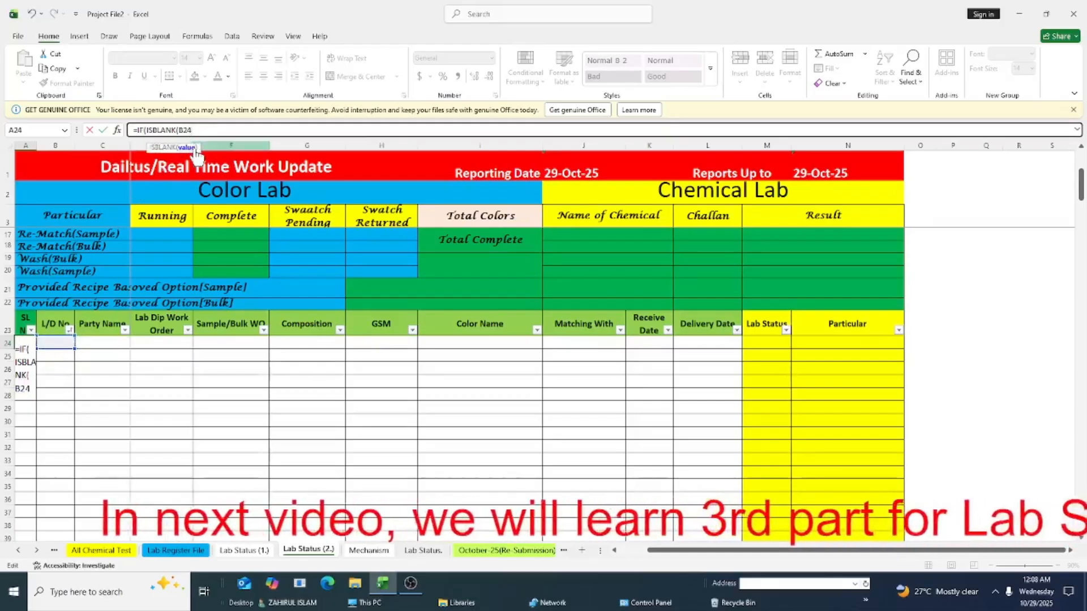
pyautogui.write(')')
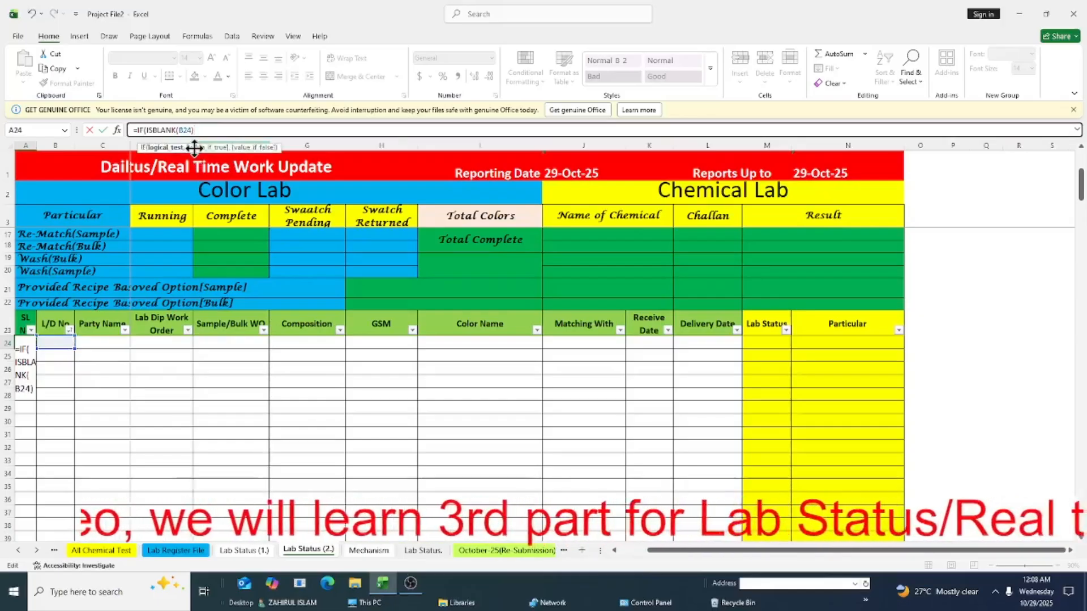
pyautogui.write(',')
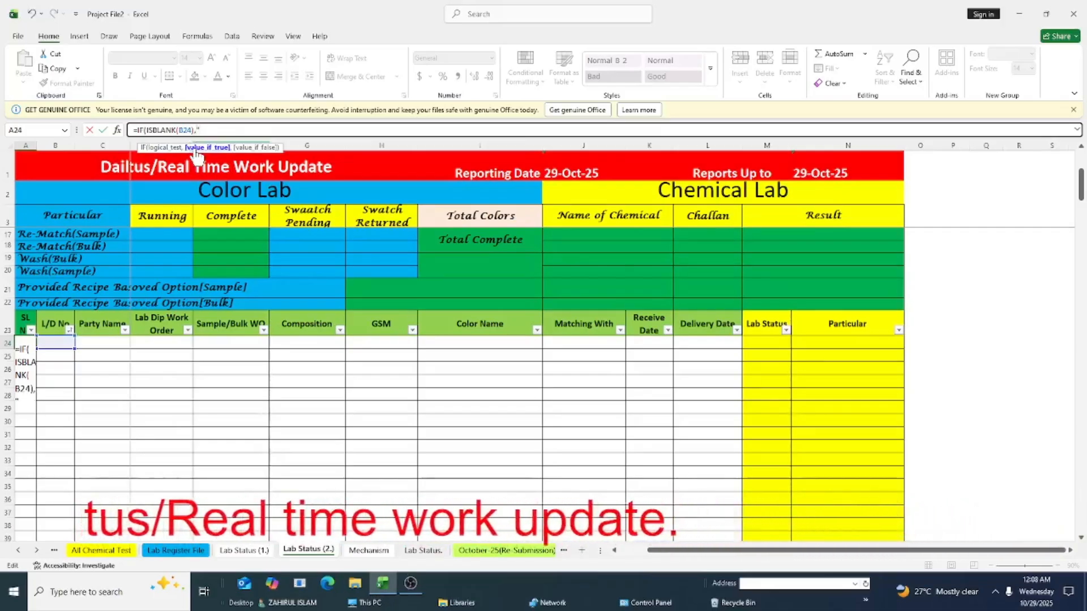
pyautogui.write('"",')
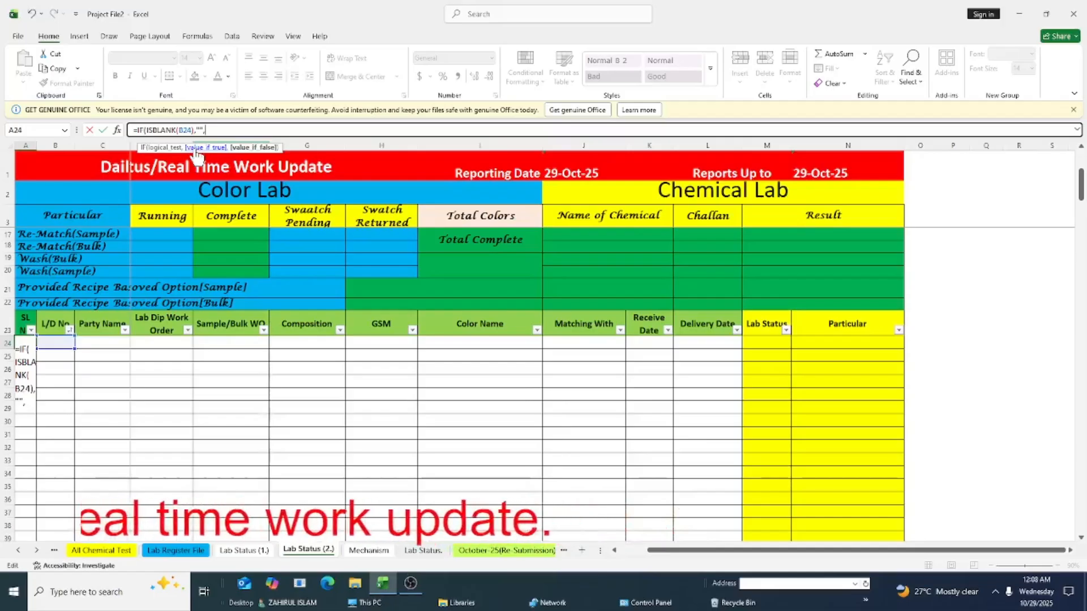
# Complete the A24 formula with the COUNTA subtotal SUBTOTAL(3,$B$24:B24) as the value if false, making the range's first reference absolute.
pyautogui.write('s')
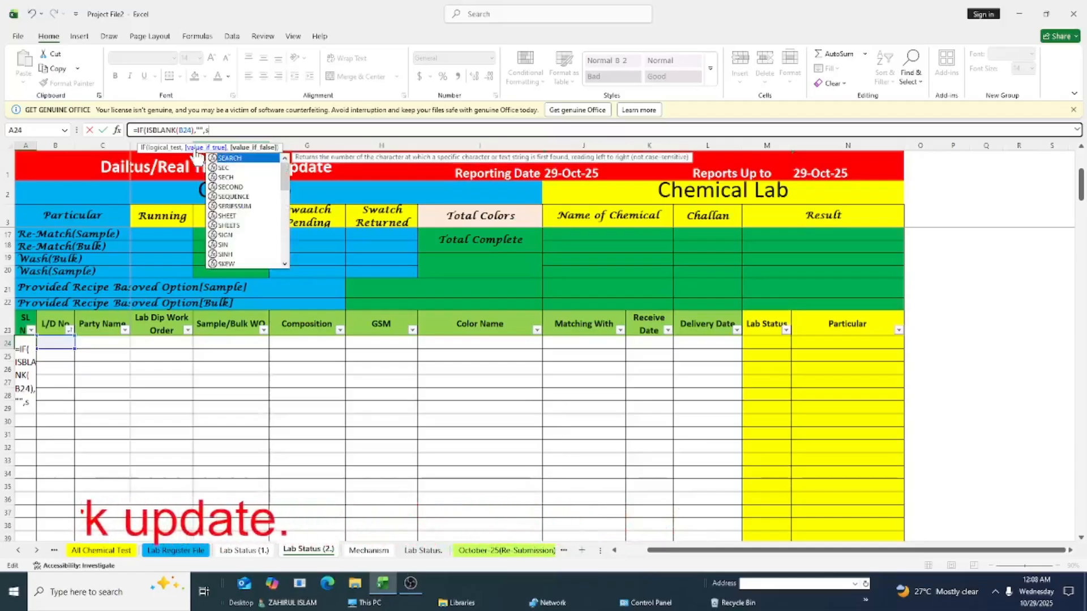
pyautogui.write('ub')
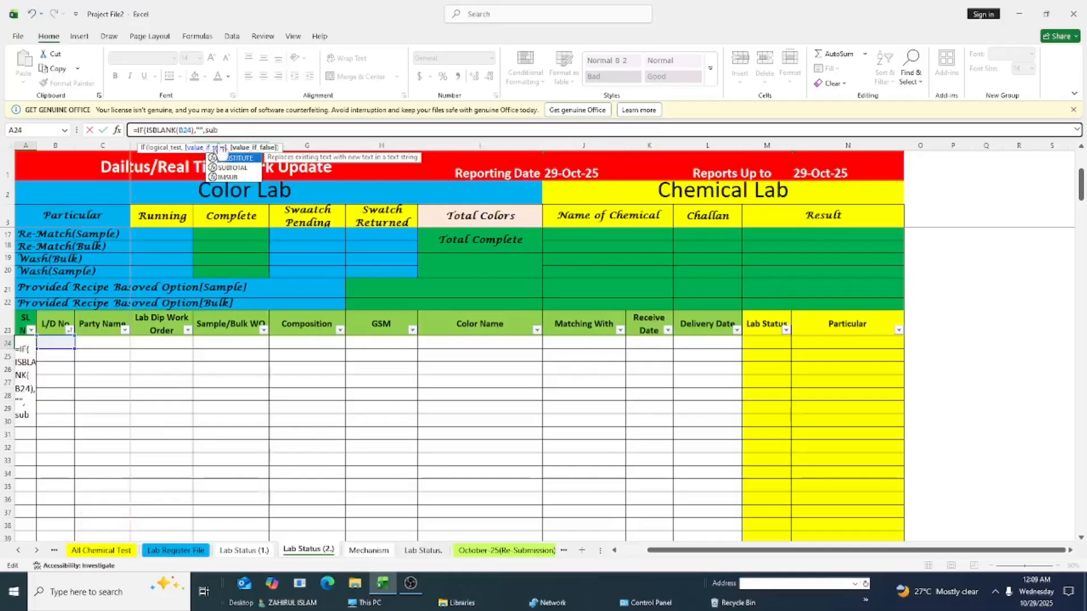
pyautogui.doubleClick(235, 168)
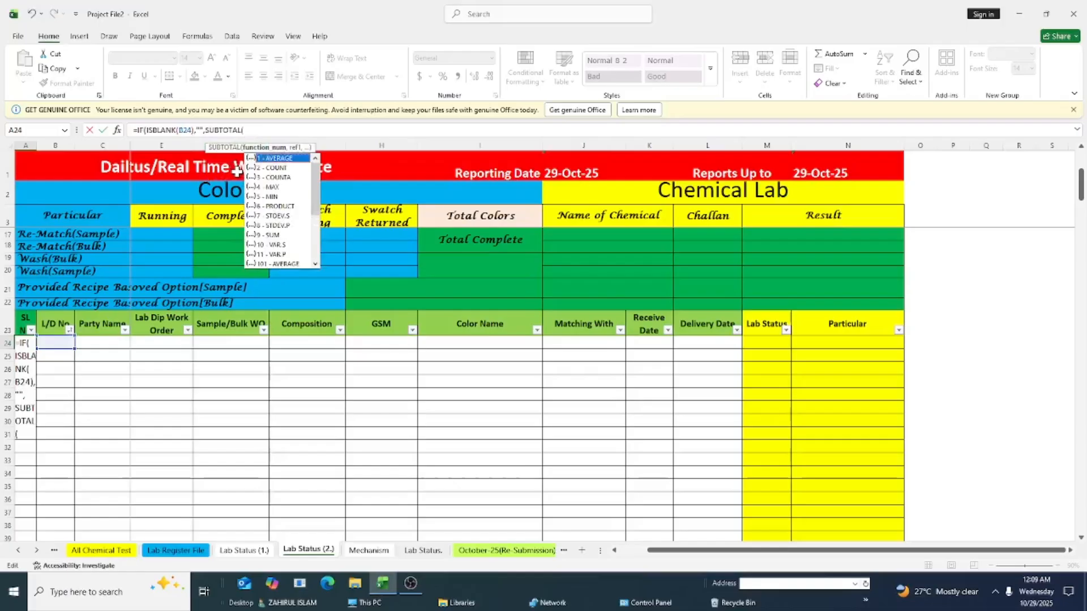
pyautogui.click(270, 178)
pyautogui.doubleClick(271, 177)
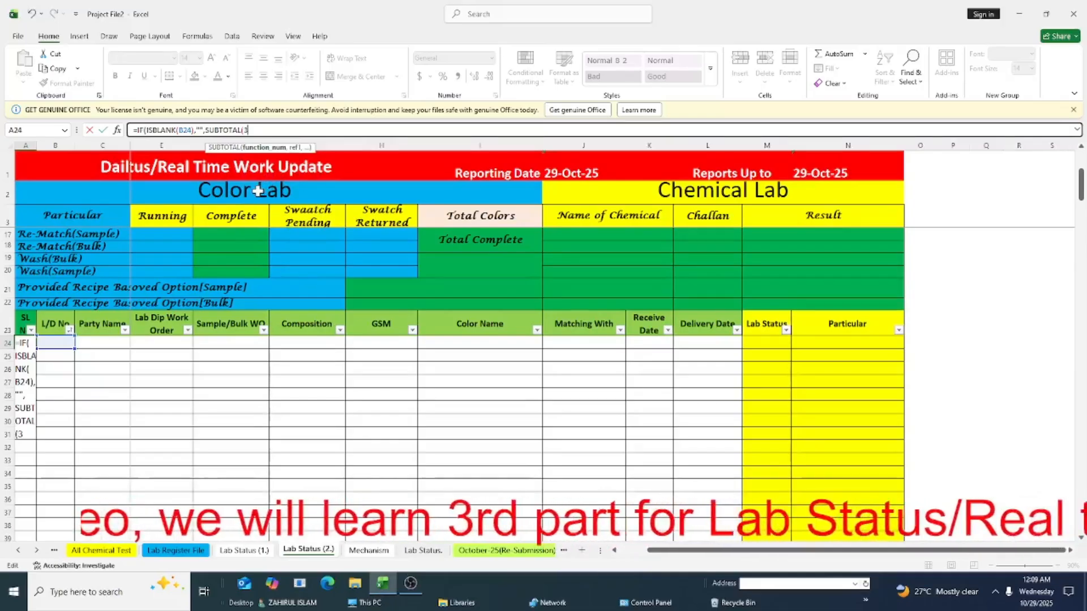
pyautogui.write(',')
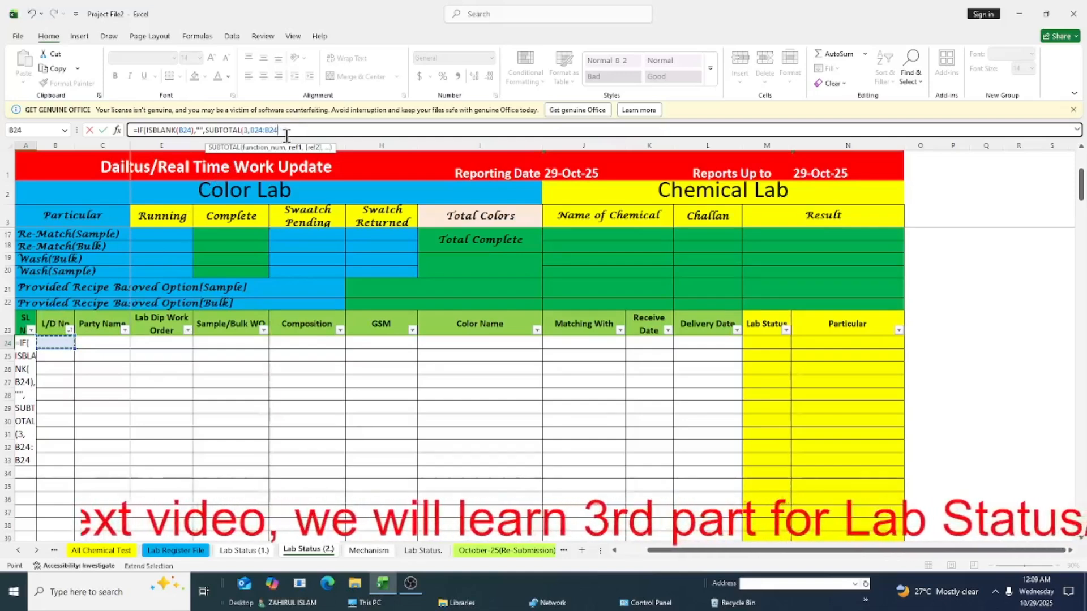
pyautogui.write(')')
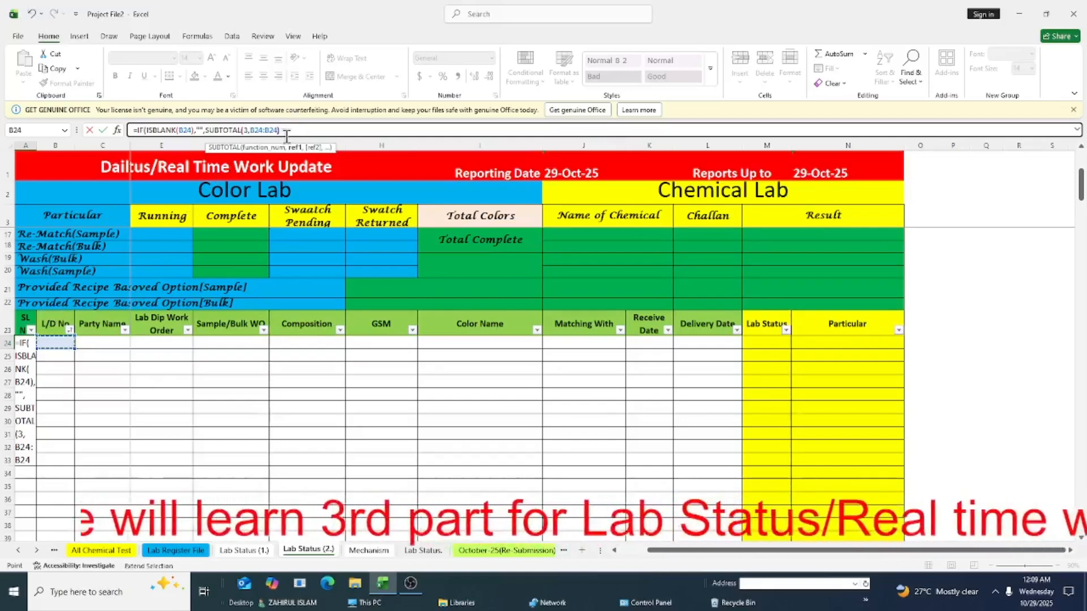
pyautogui.click(254, 129)
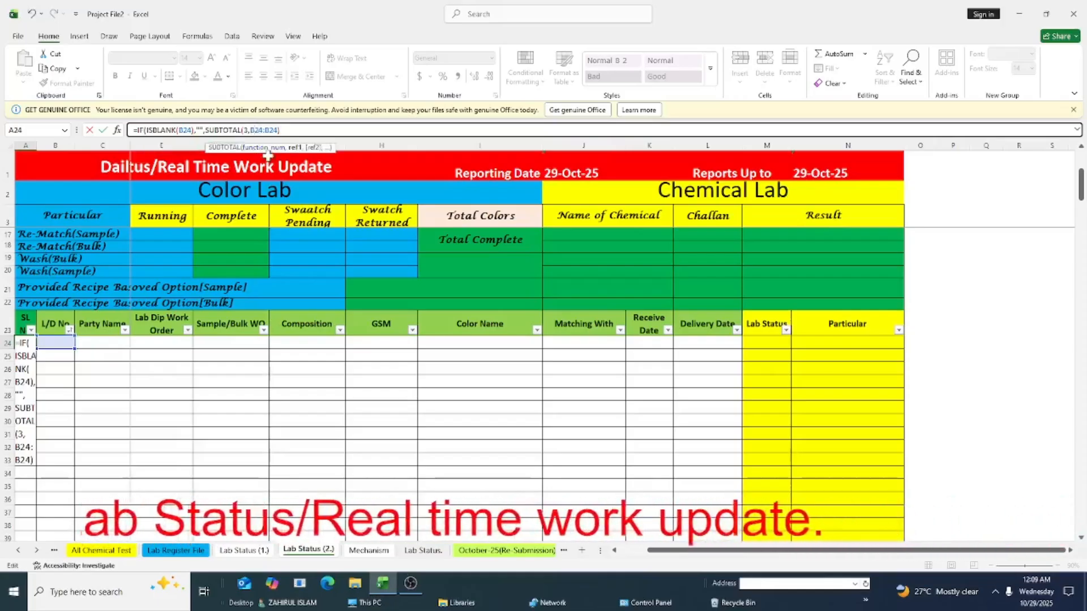
pyautogui.press('F4')
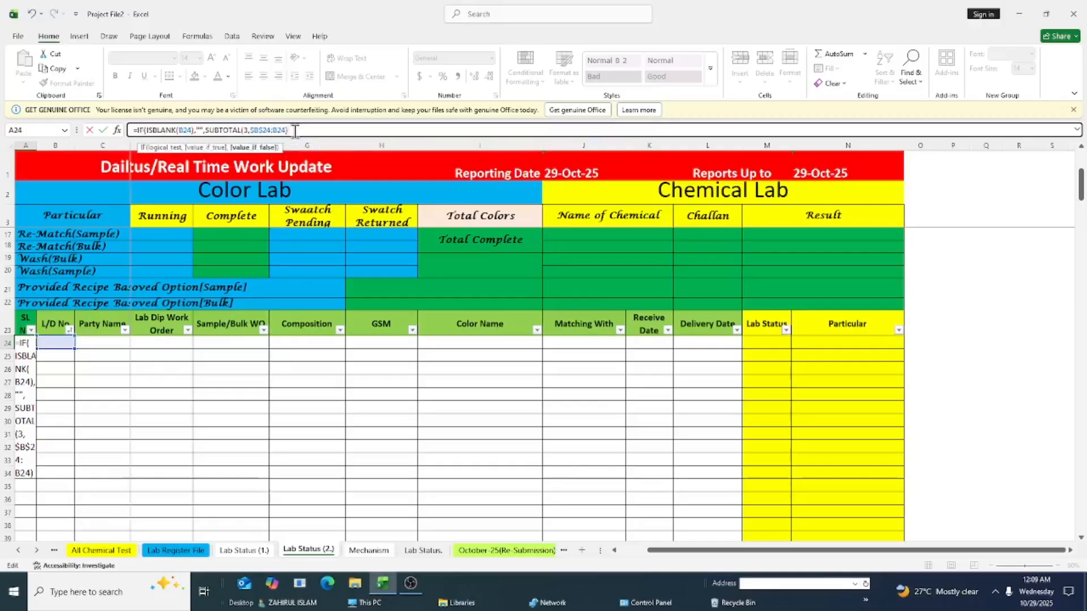
pyautogui.press('Return')
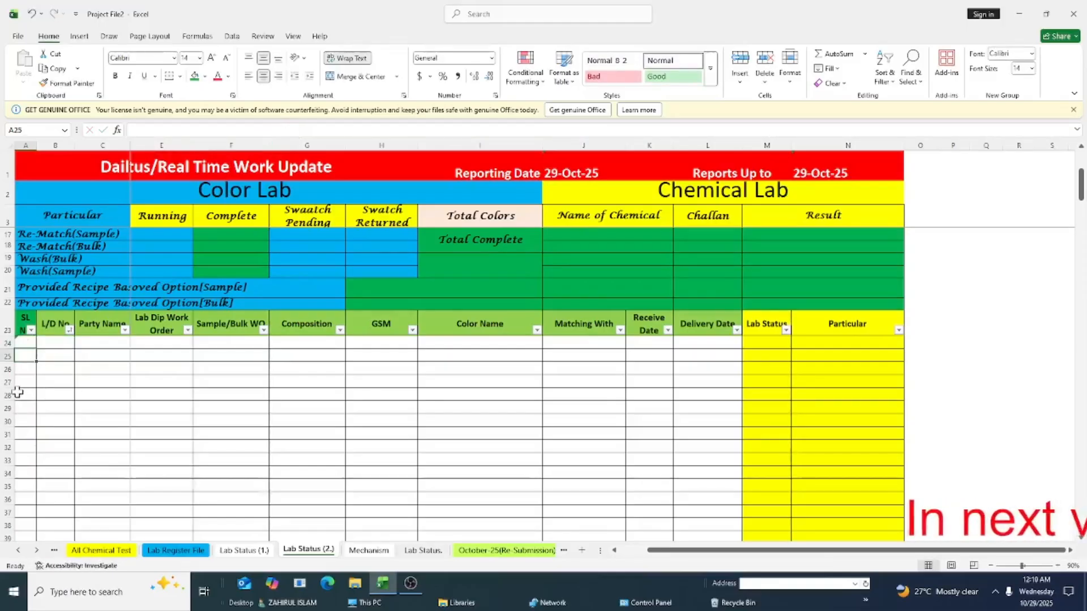
# Enter the L/D numbers 500 in B24 and 501 in B25 to test the serial-number formula.
pyautogui.click(26, 343)
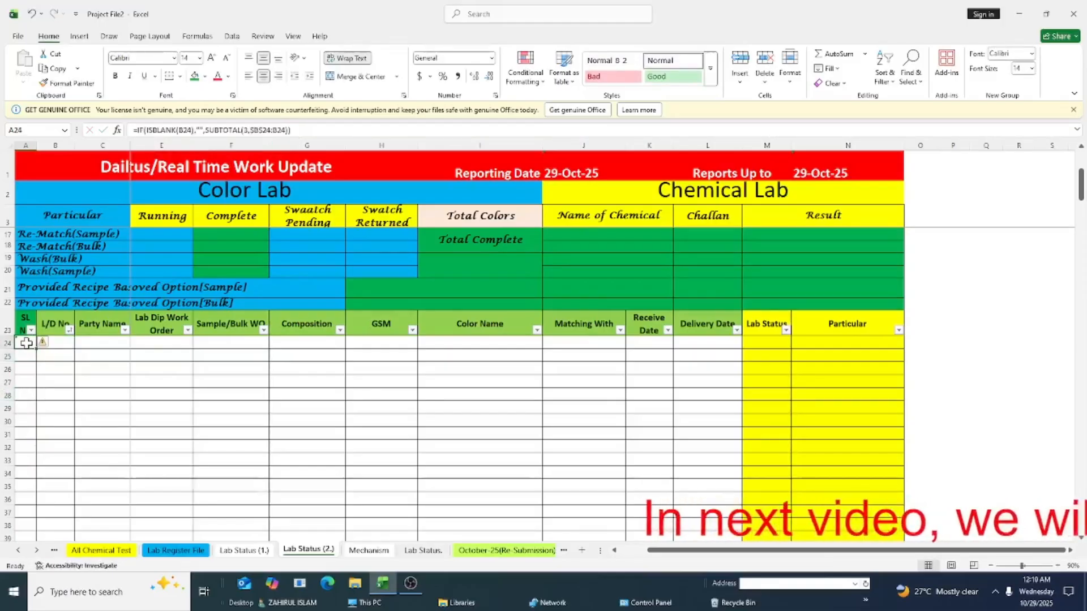
pyautogui.click(57, 343)
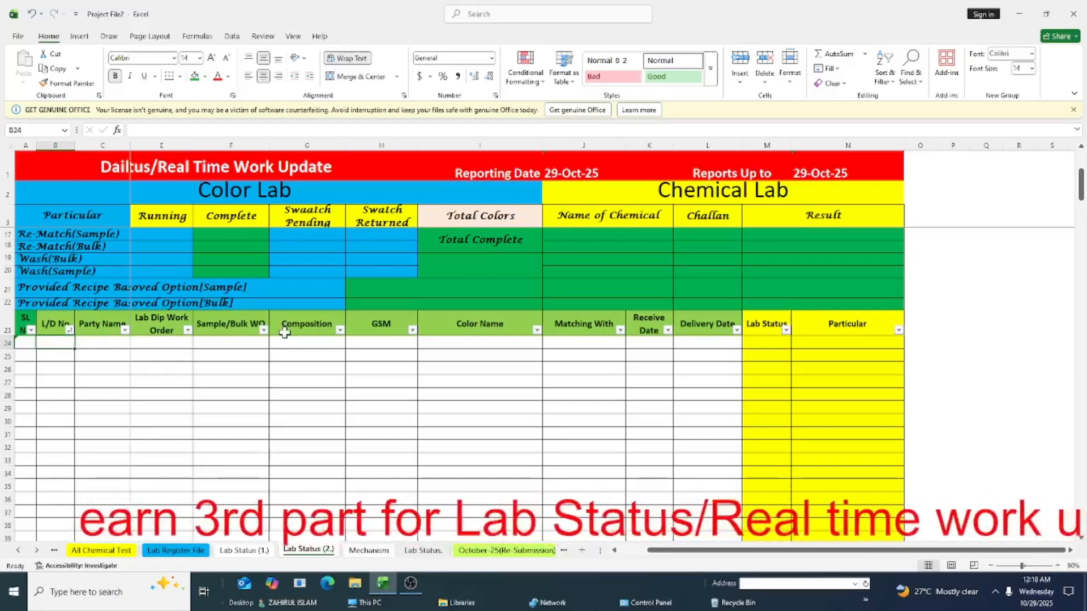
pyautogui.write('500')
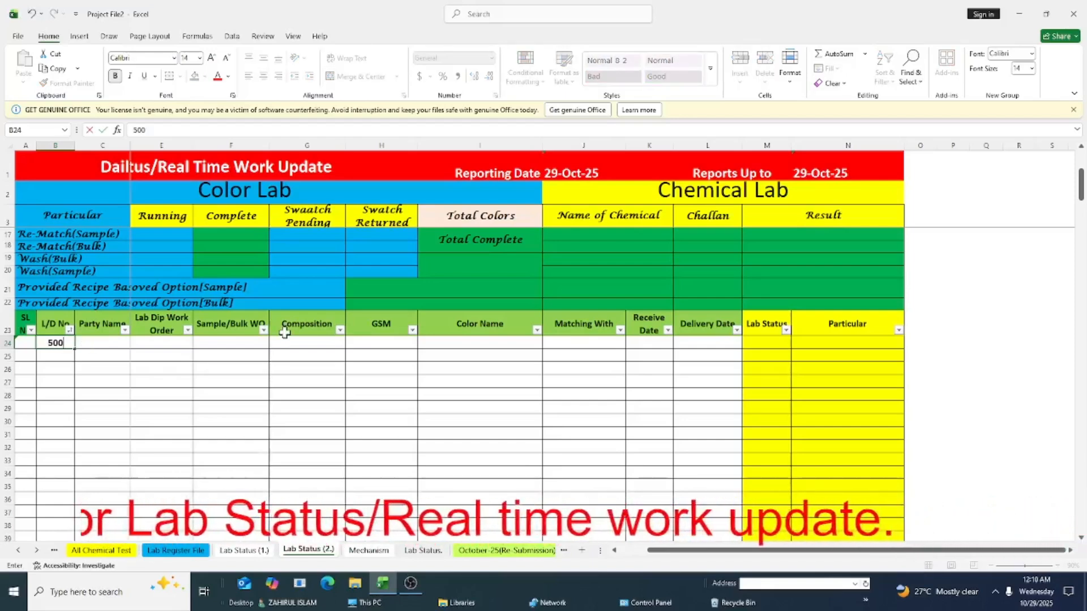
pyautogui.press('Return')
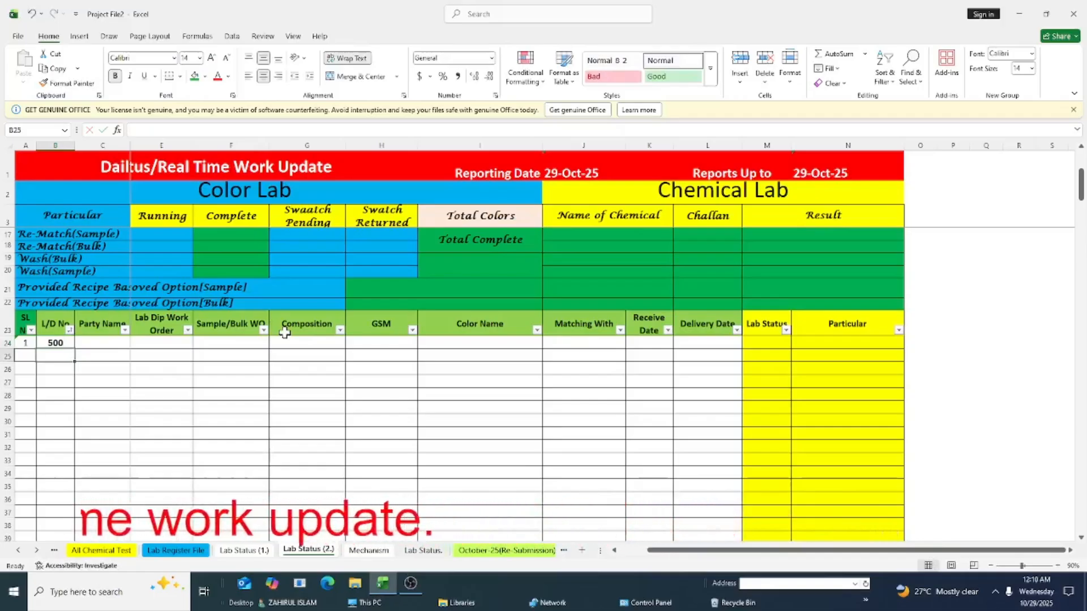
pyautogui.write('501')
pyautogui.press('Return')
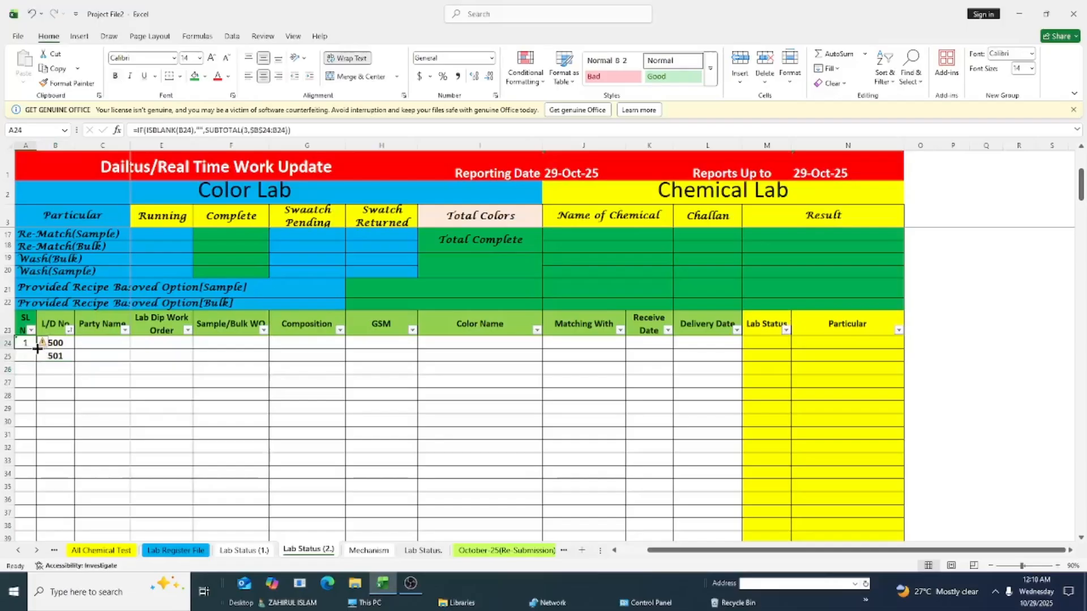
# Copy the A24 serial-number formula down the SL No column through A287.
pyautogui.moveTo(48, 461); pyautogui.dragTo(37, 500)
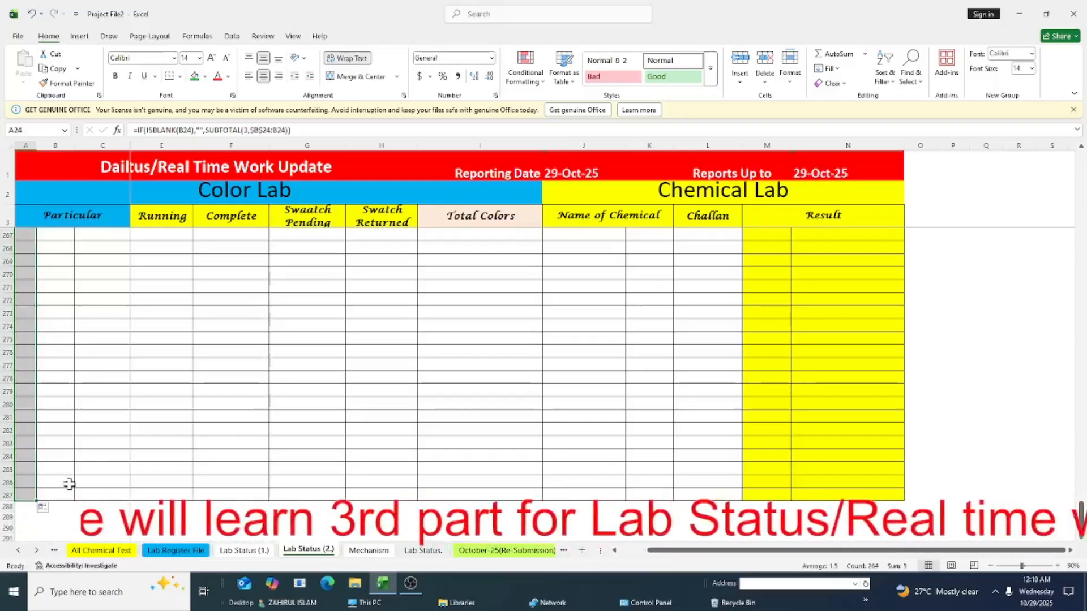
pyautogui.hotkey('ctrl', 'BackSpace')
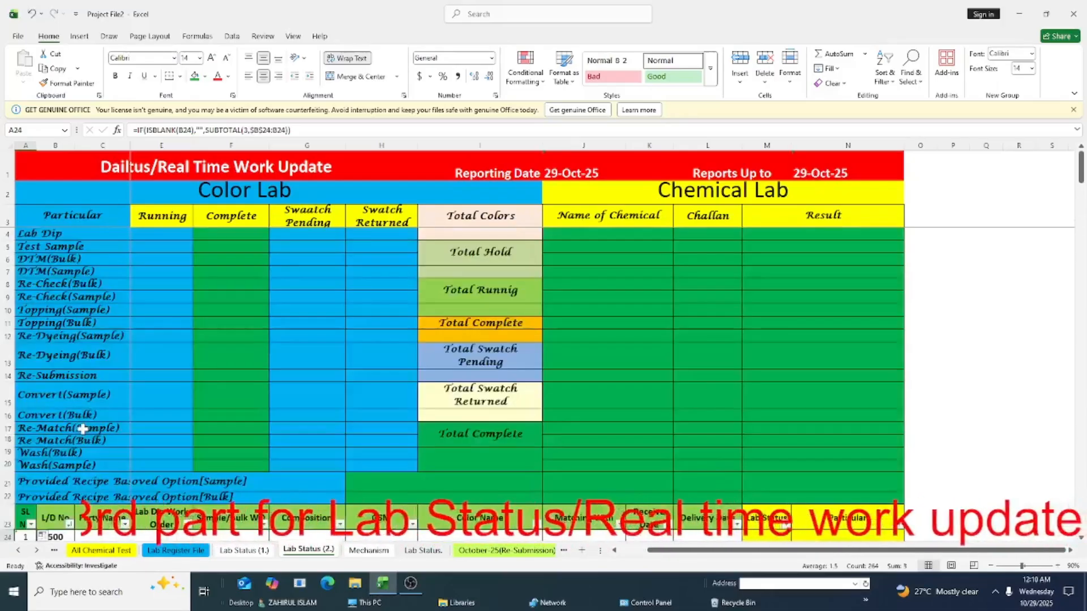
pyautogui.scroll(-9, 82, 429)
pyautogui.scroll(10, 83, 429)
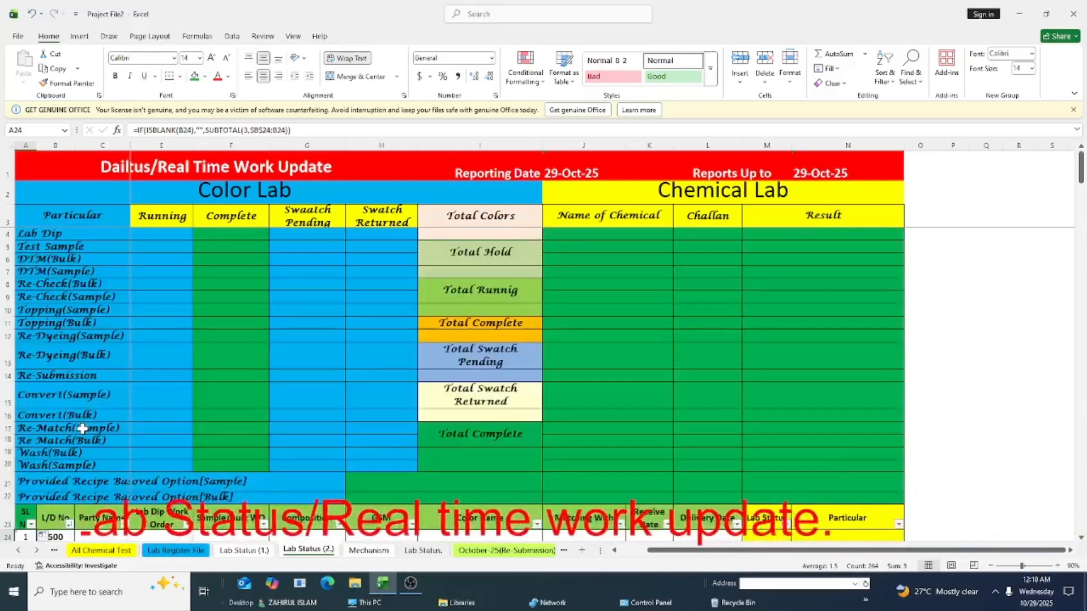
pyautogui.scroll(-7, 82, 429)
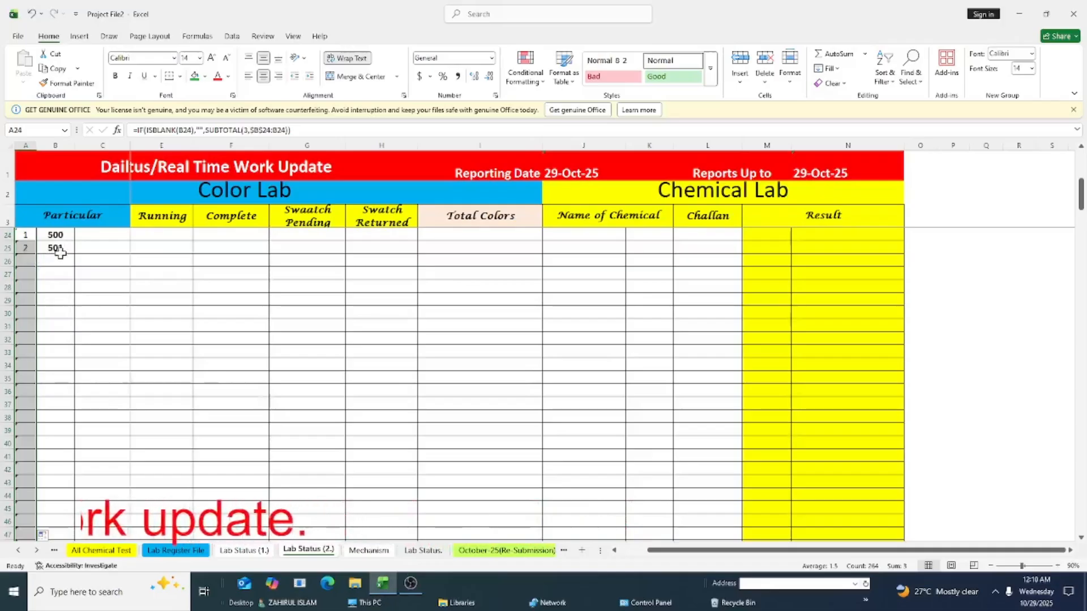
# Extend the L/D number series from B24:B25 down to 510 in B34, and change the L/D number in B24 to 5000.
pyautogui.click(62, 234)
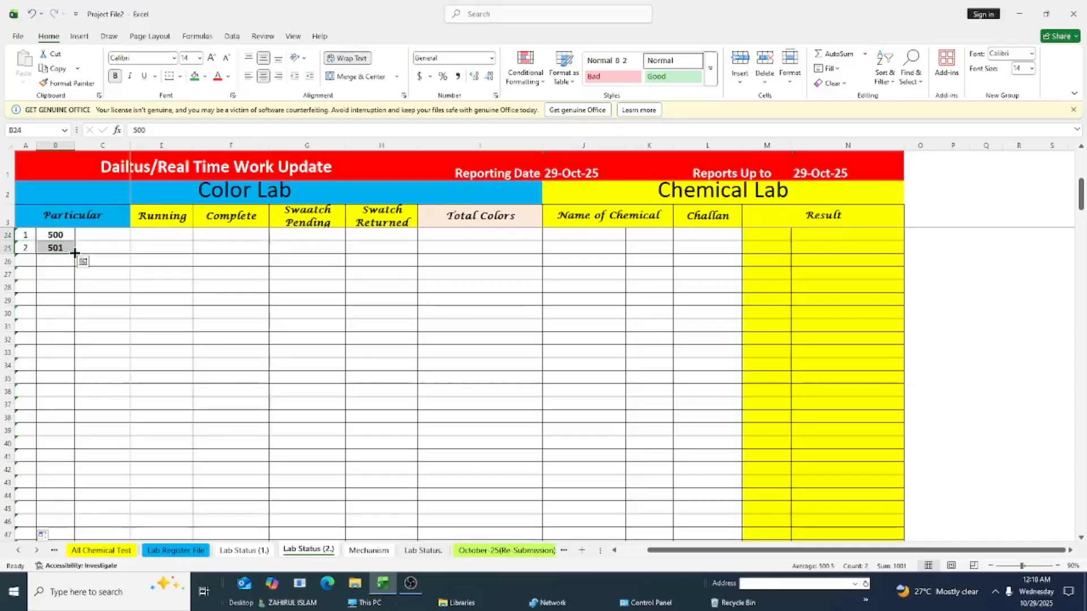
pyautogui.moveTo(77, 369); pyautogui.dragTo(78, 370)
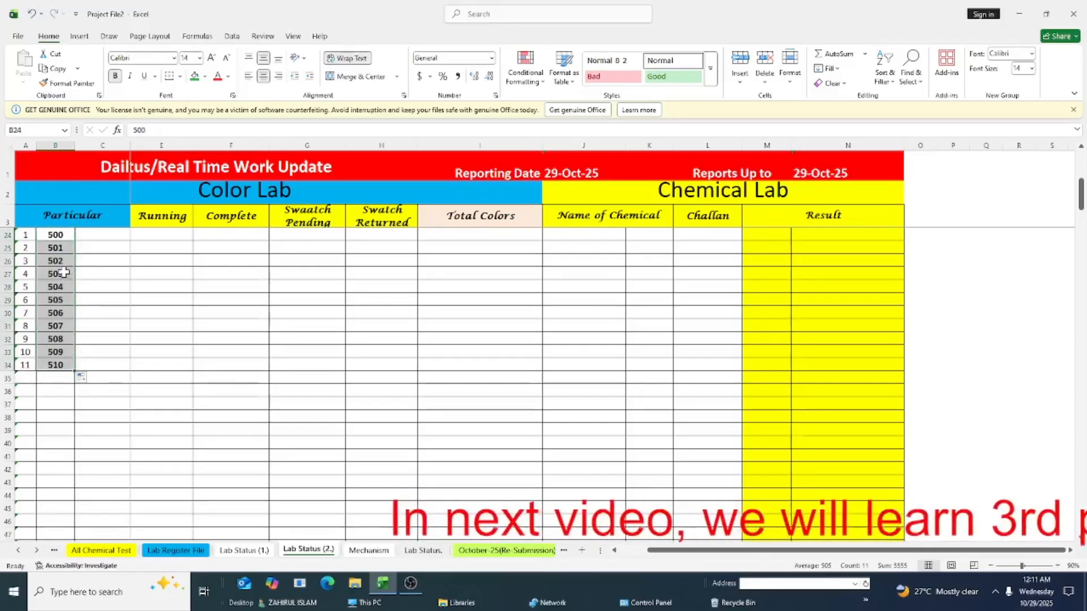
pyautogui.click(58, 235)
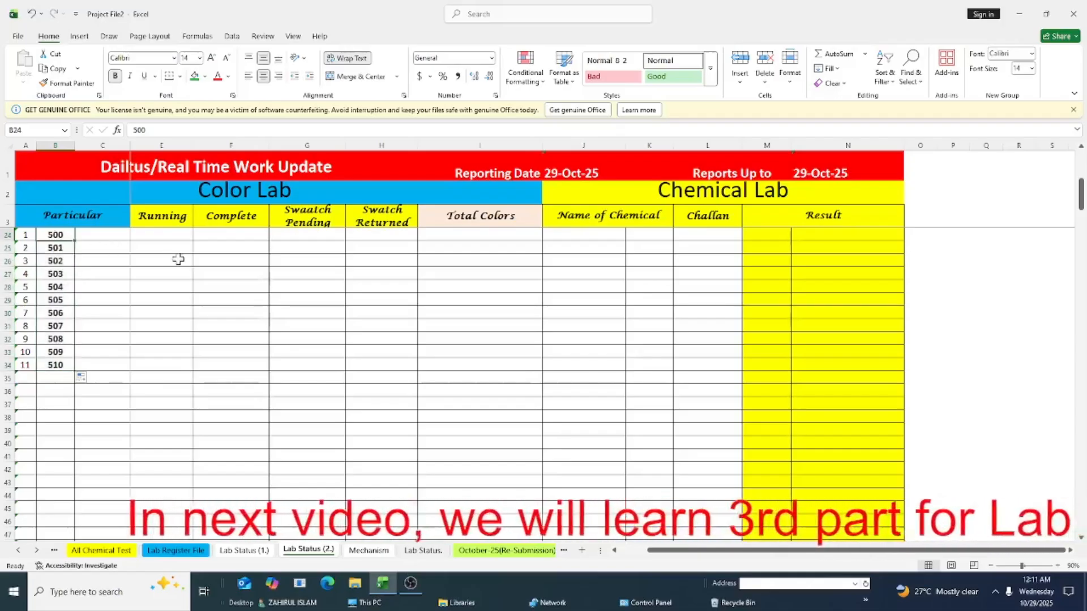
pyautogui.write('5000')
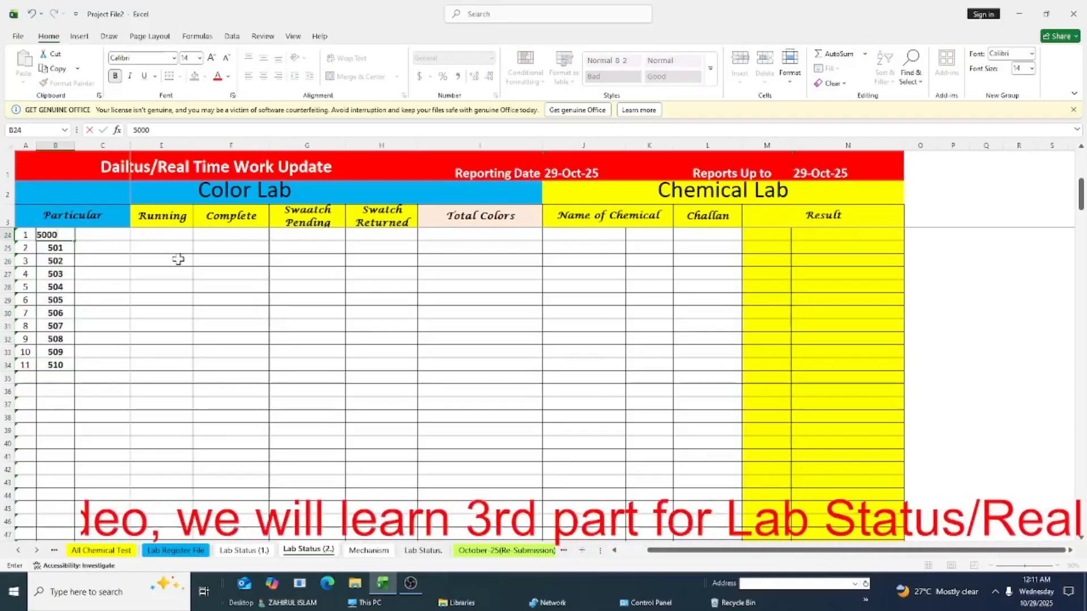
pyautogui.press('Return')
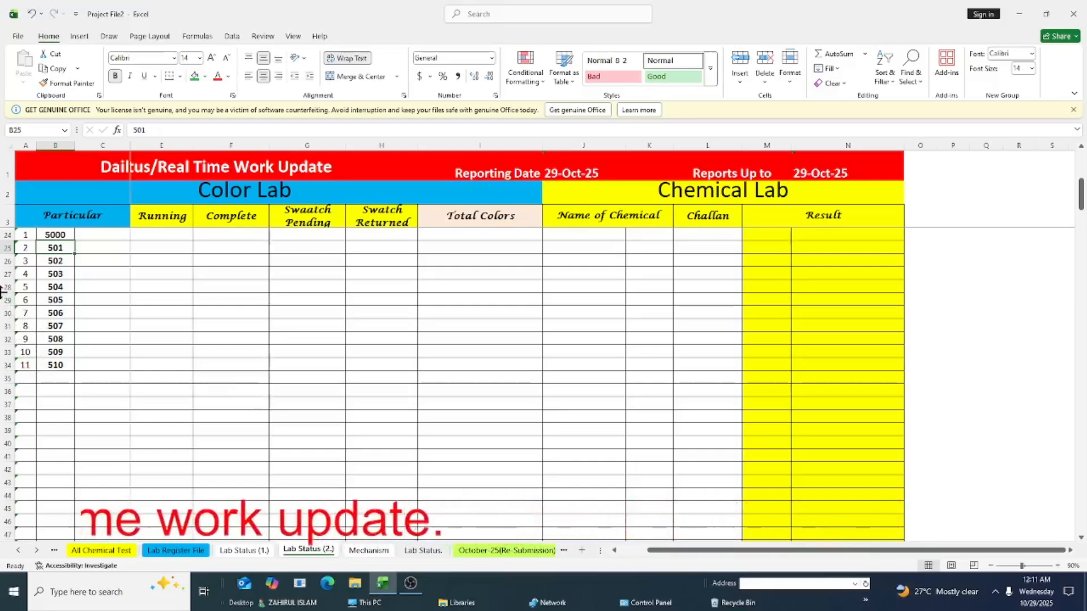
# Delete rows 28 to 32, holding L/D numbers 504 to 508, to test the automatic renumbering.
pyautogui.moveTo(7, 287); pyautogui.dragTo(3, 334)
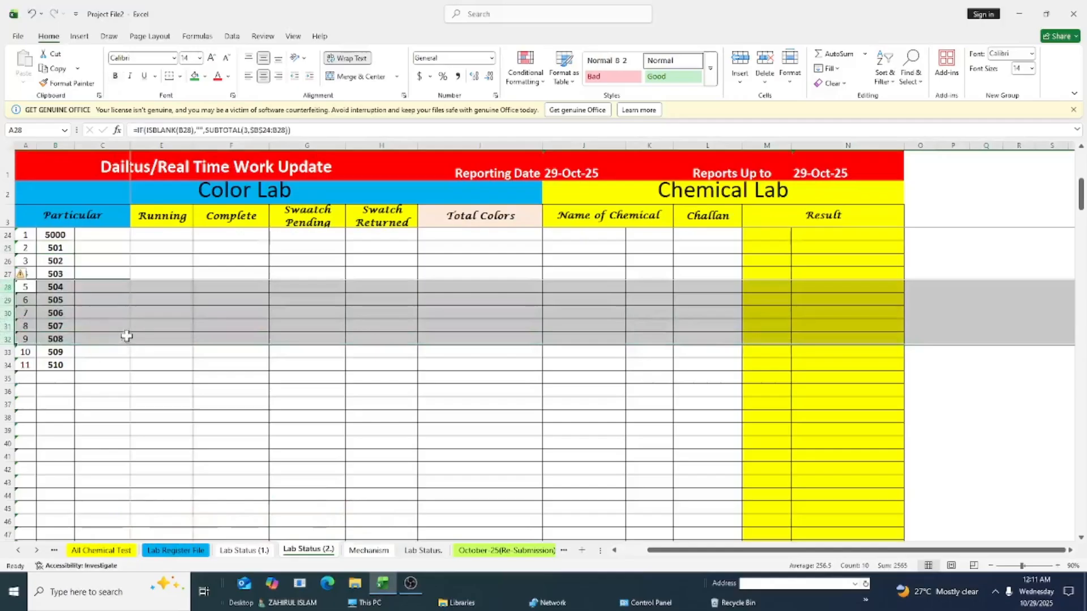
pyautogui.rightClick(138, 306)
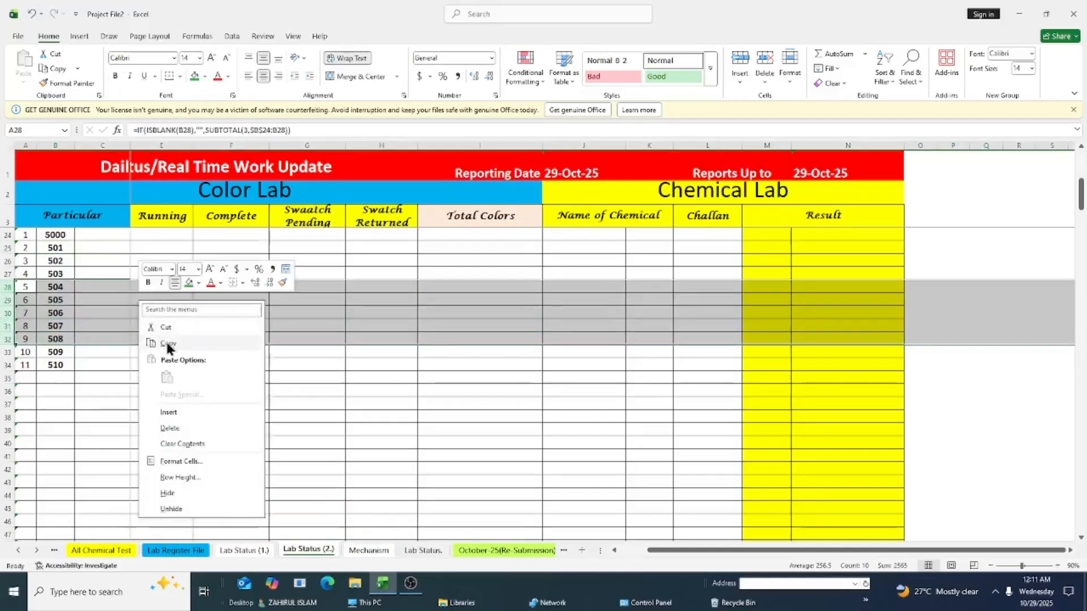
pyautogui.click(169, 428)
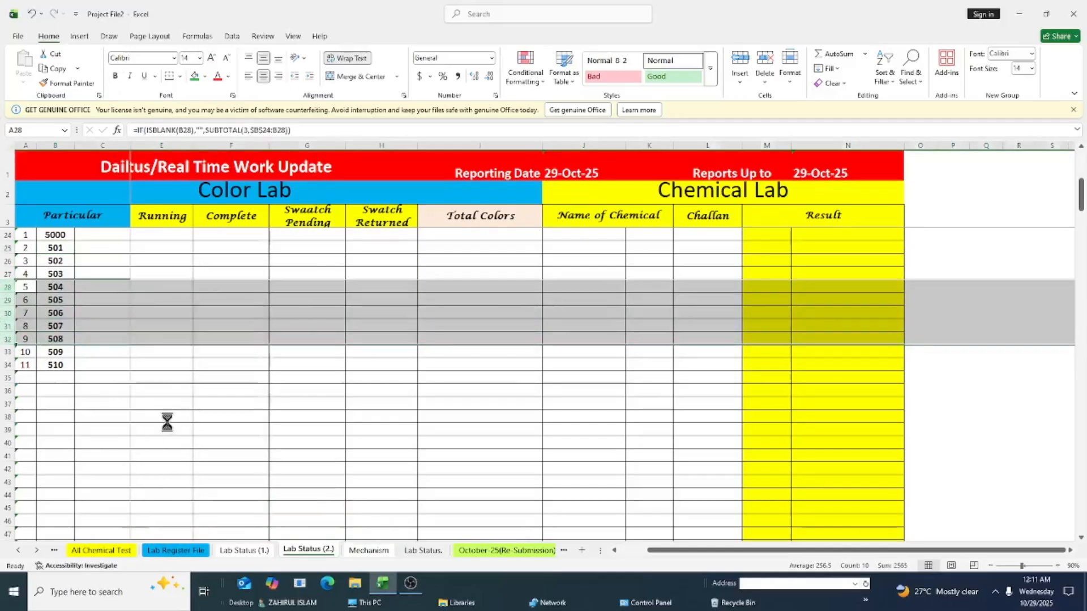
pyautogui.click(91, 322)
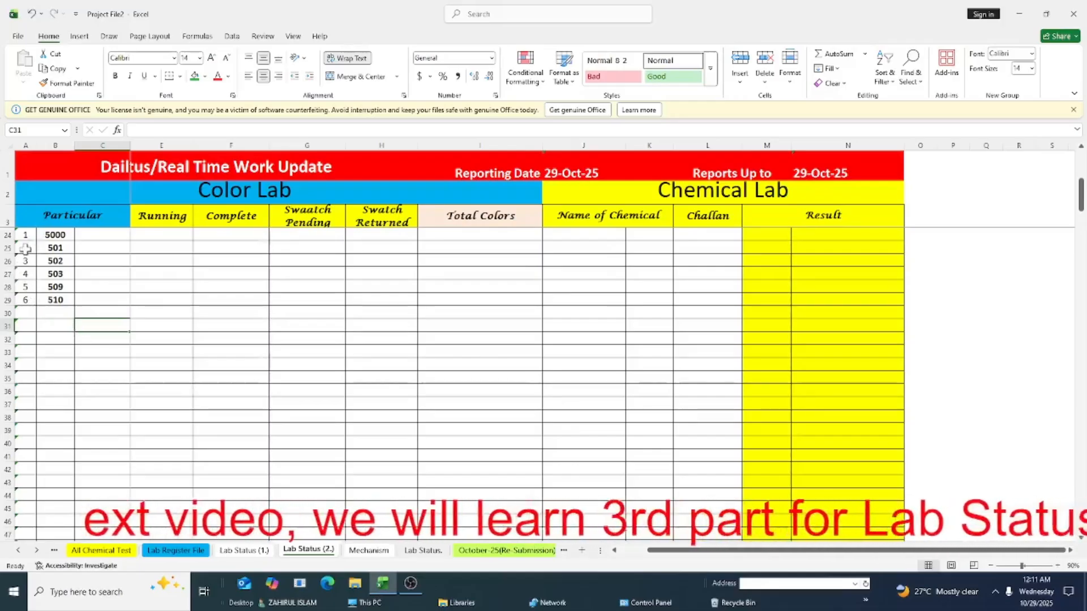
# Review the Lab Status (2.) summary and its entry table, and check the function list on the Mechanism sheet.
pyautogui.scroll(7, 38, 294)
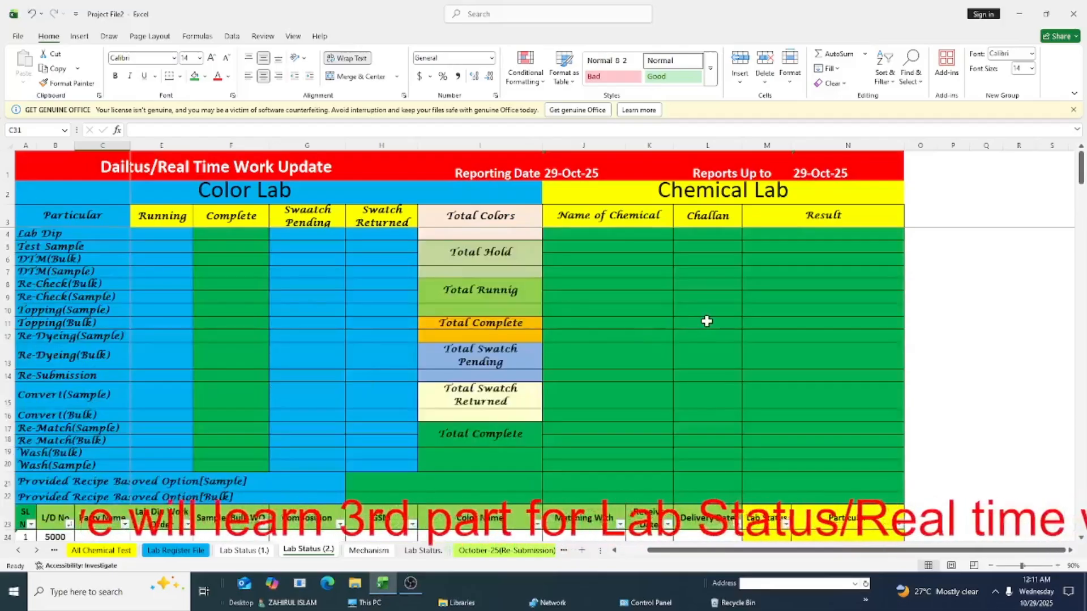
pyautogui.click(1081, 538)
pyautogui.click(1081, 537)
pyautogui.click(1081, 537)
pyautogui.click(1081, 537)
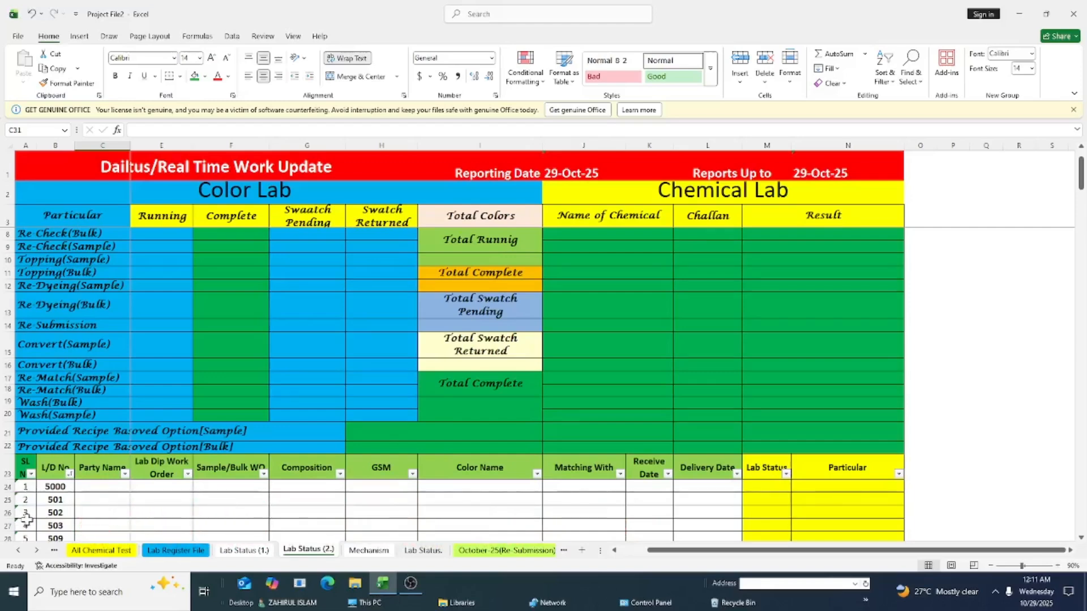
pyautogui.click(369, 550)
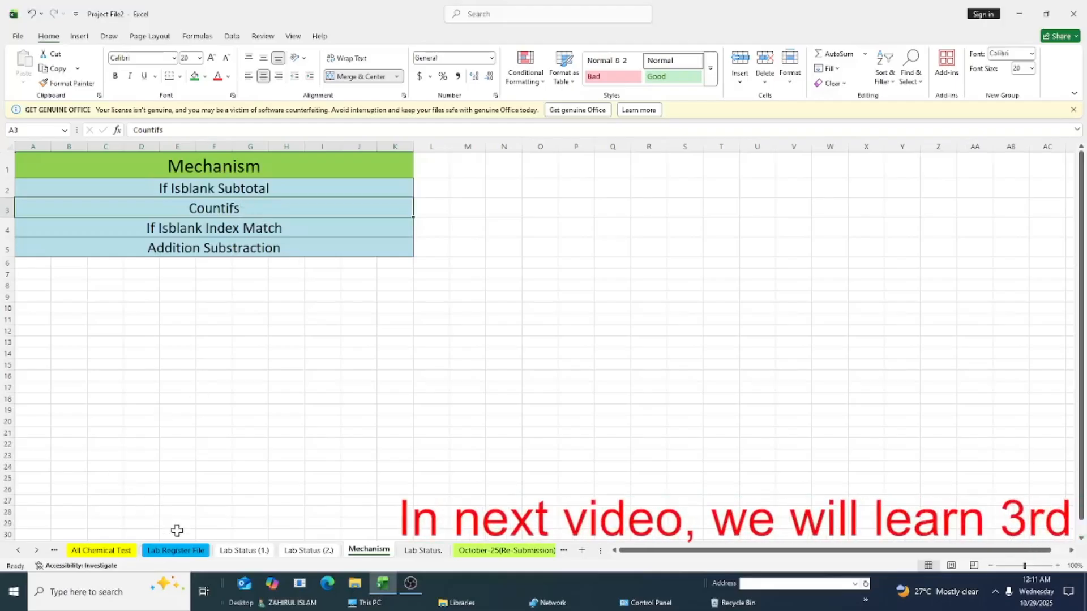
pyautogui.click(306, 551)
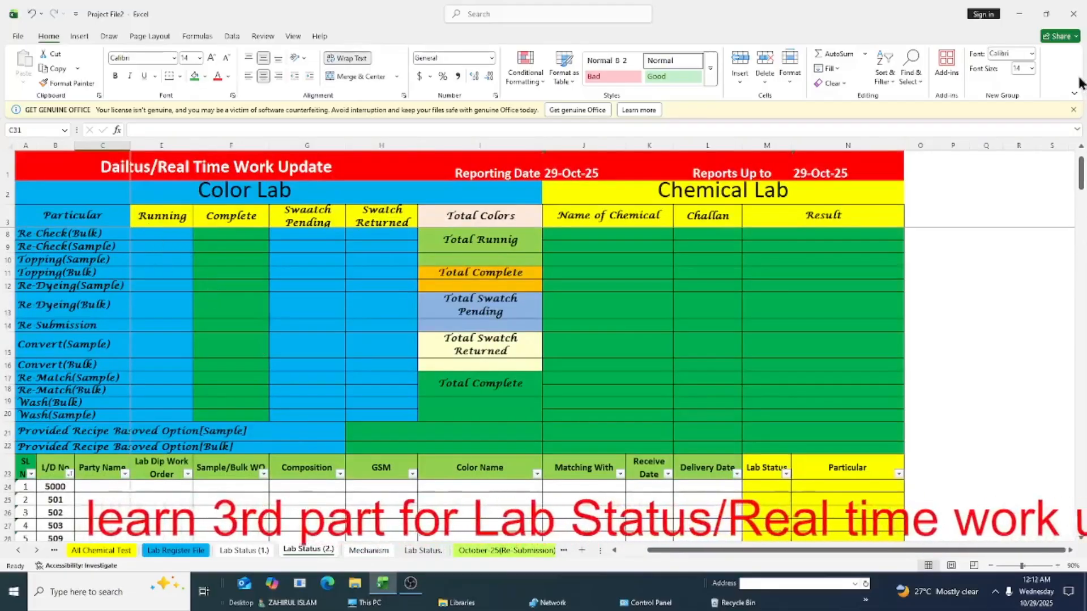
pyautogui.scroll(2, 1082, 149)
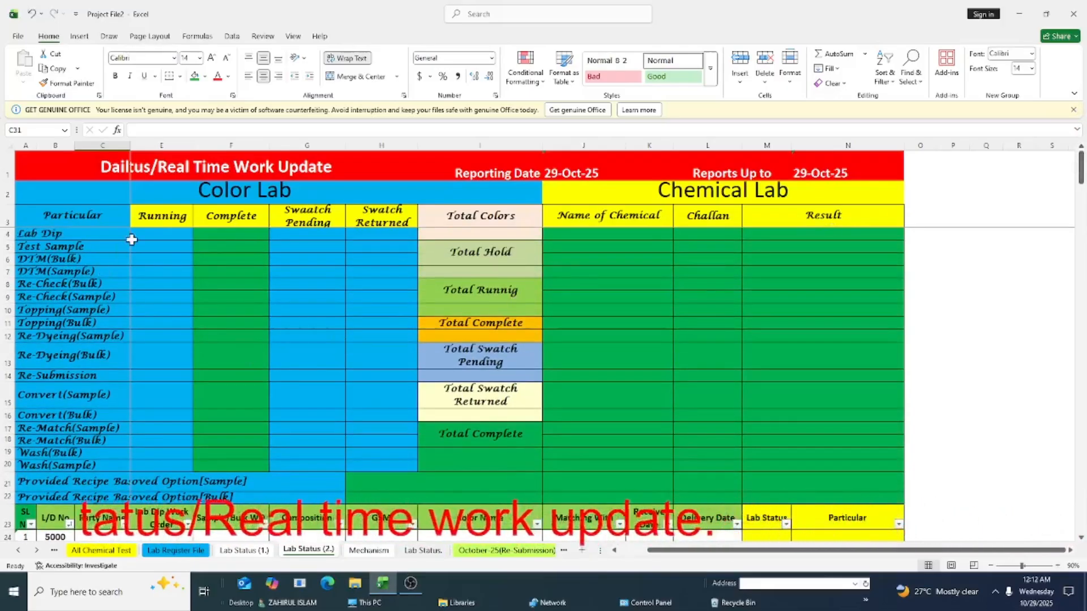
# Examine the Color Lab status headers in row 3, from Hold through Swatch Returned.
pyautogui.moveTo(230, 215); pyautogui.dragTo(351, 221)
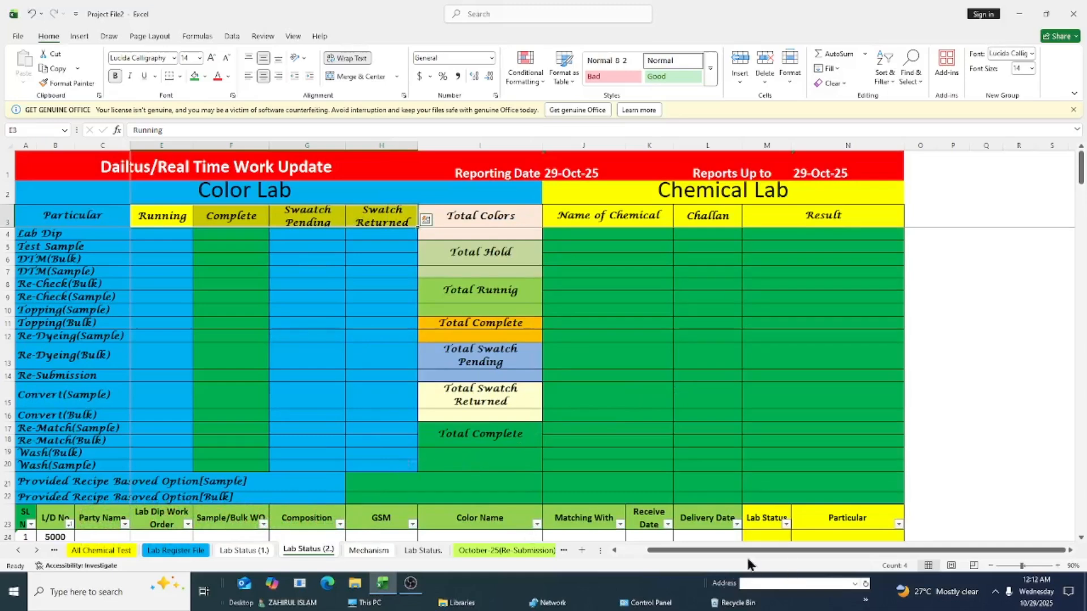
pyautogui.moveTo(722, 554); pyautogui.dragTo(658, 561)
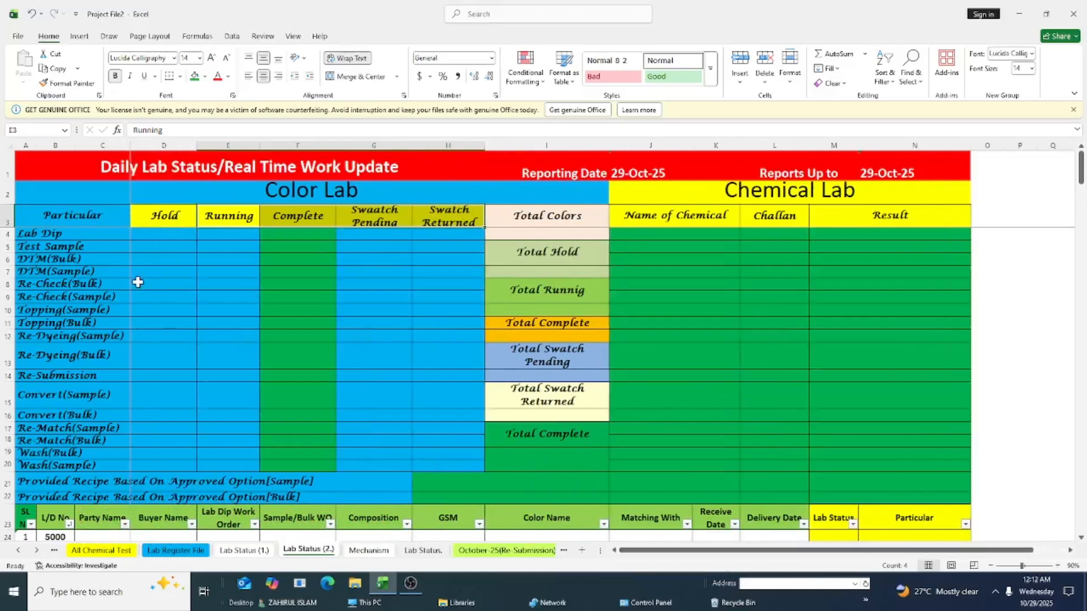
pyautogui.click(169, 220)
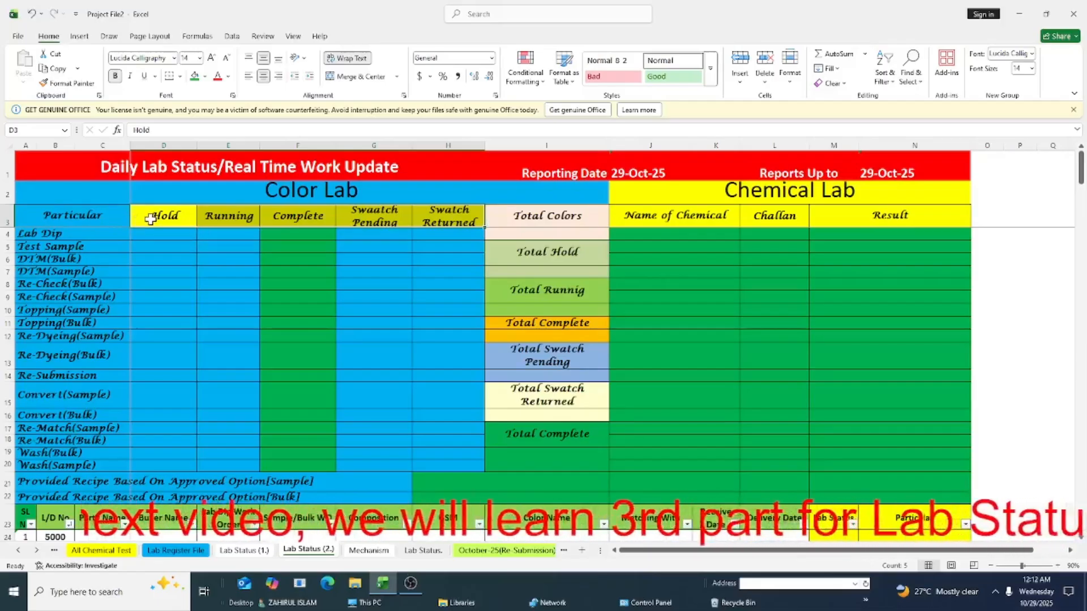
pyautogui.click(227, 219)
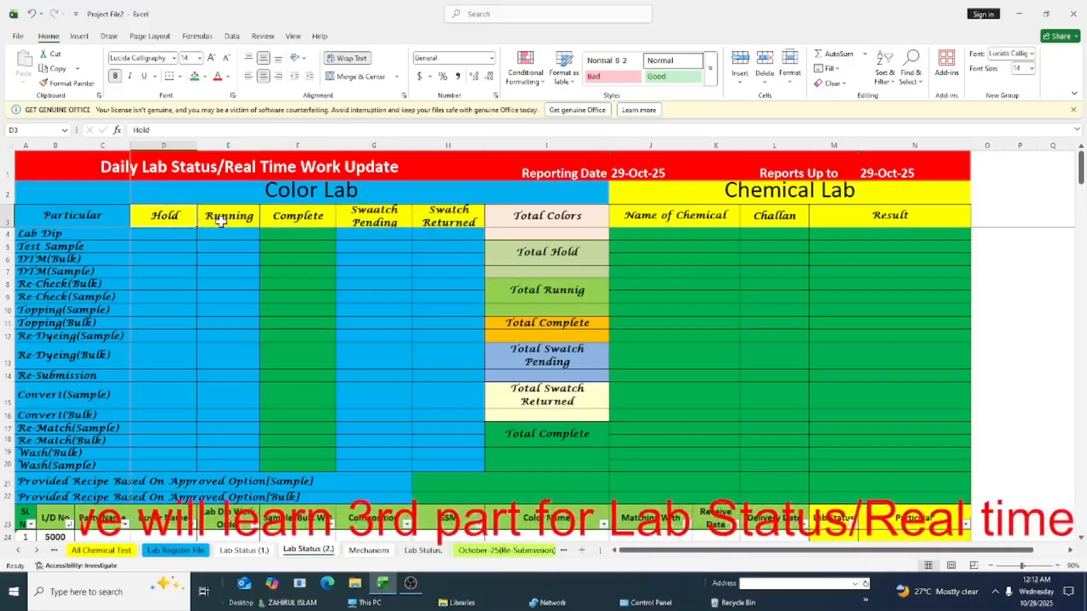
pyautogui.click(315, 215)
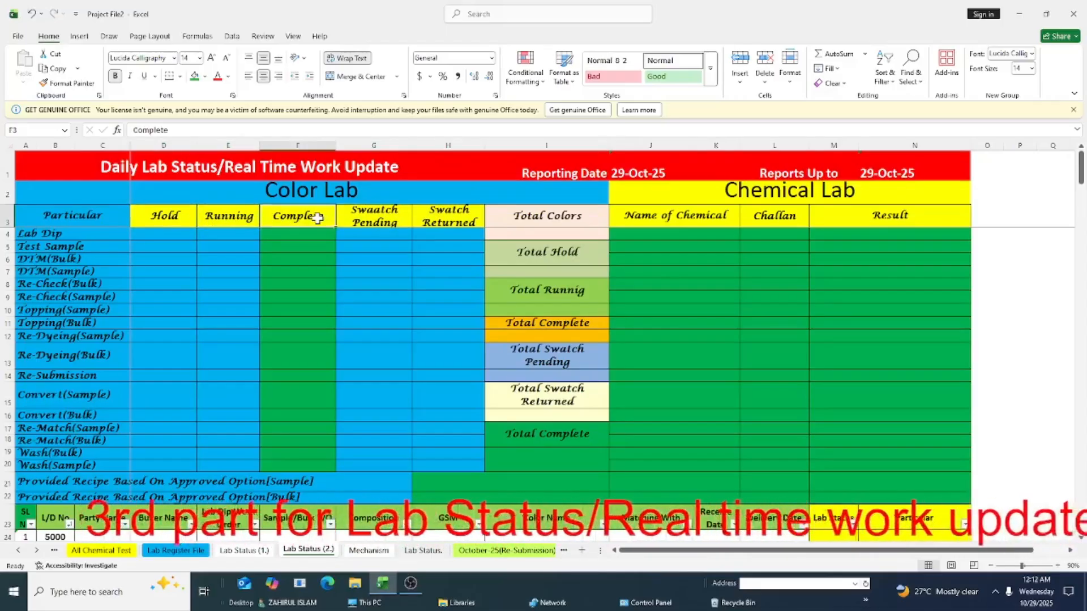
pyautogui.click(386, 220)
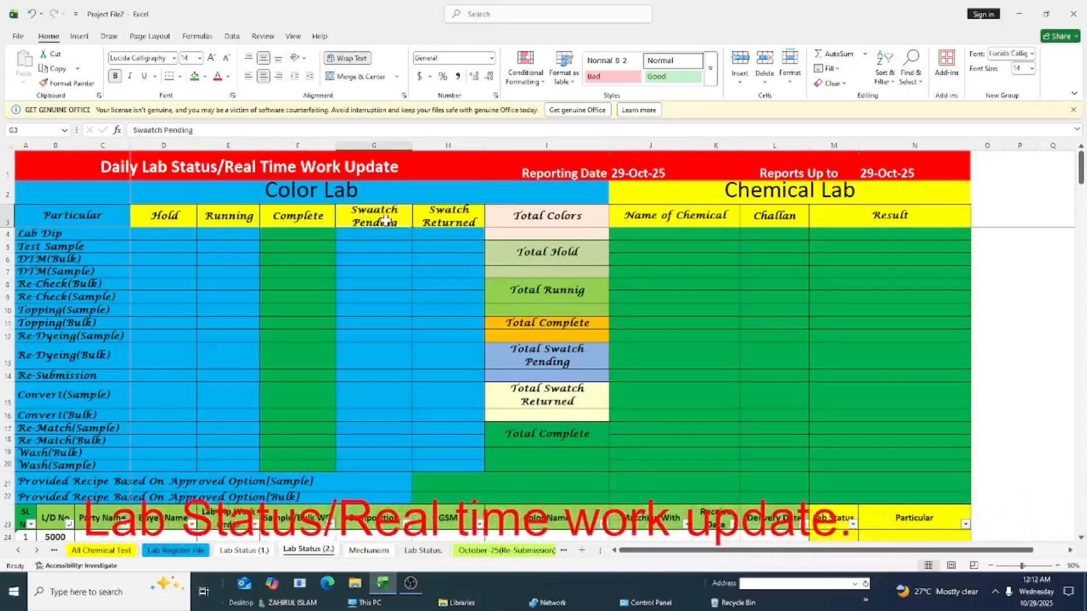
pyautogui.click(454, 227)
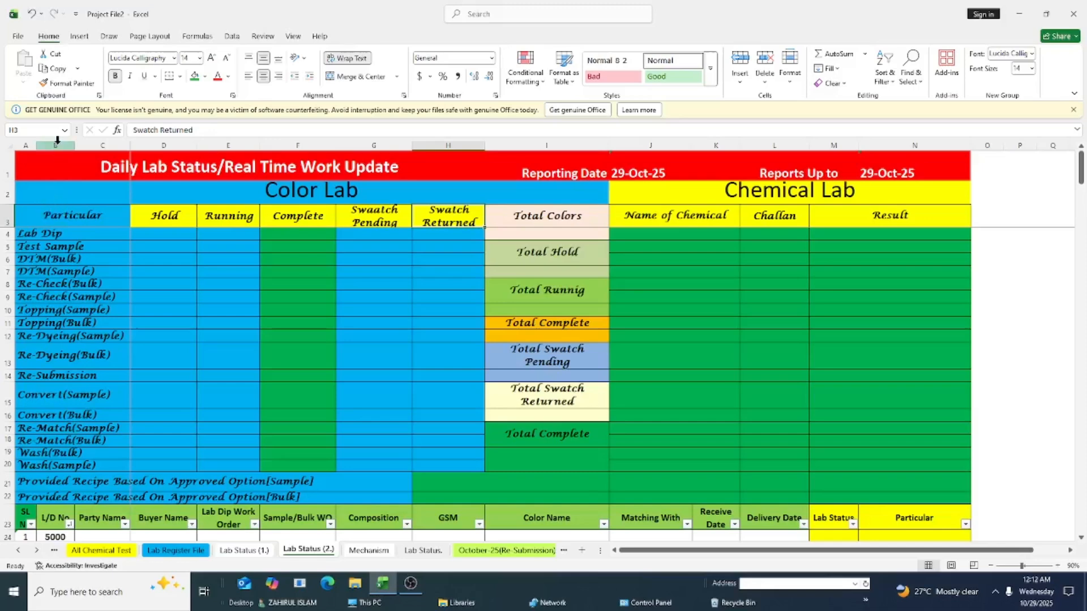
# Examine the Particular labels of the Color Lab summary, from Lab Dip through Re-Check(Sample).
pyautogui.click(24, 145)
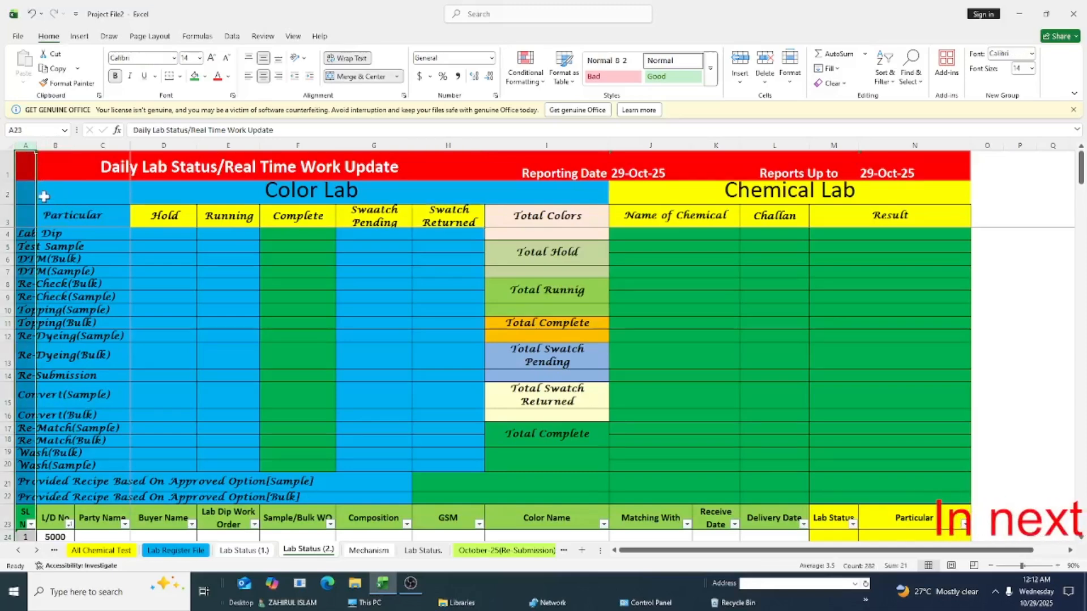
pyautogui.click(48, 234)
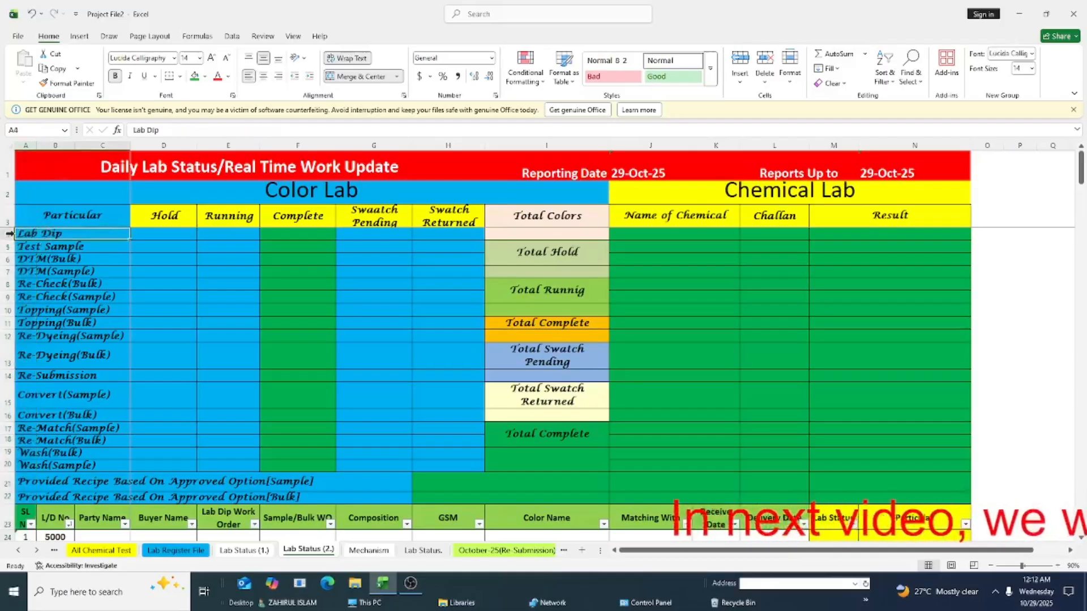
pyautogui.click(51, 249)
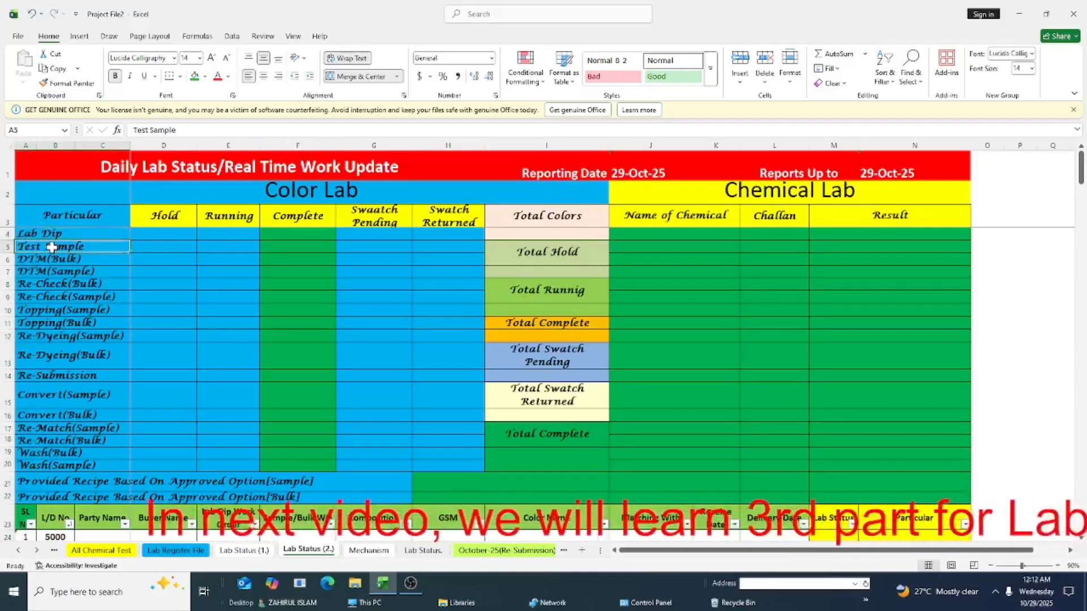
pyautogui.click(54, 261)
pyautogui.click(62, 276)
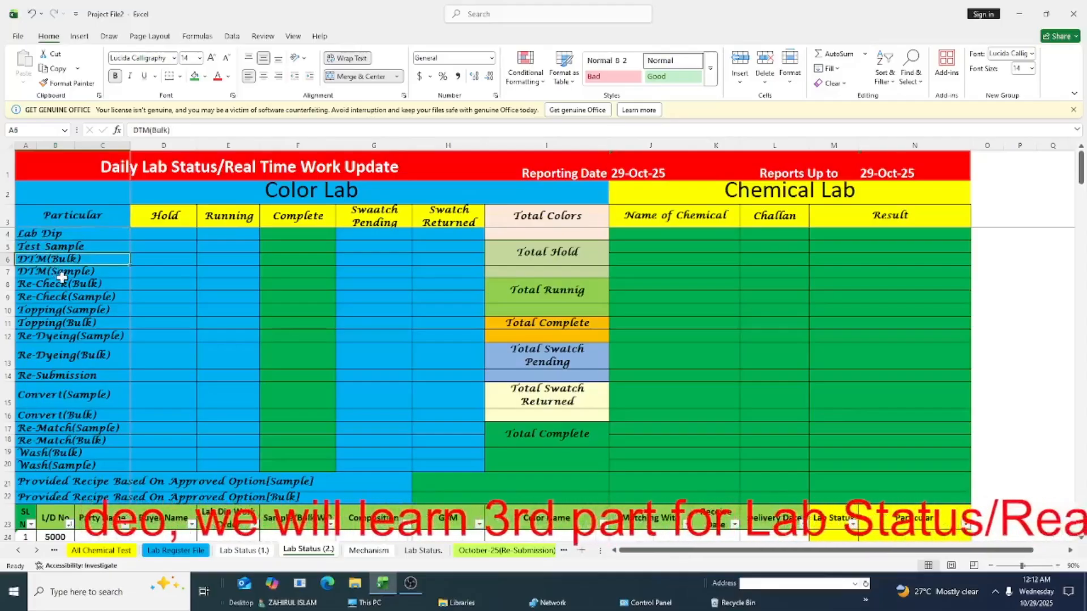
pyautogui.click(66, 289)
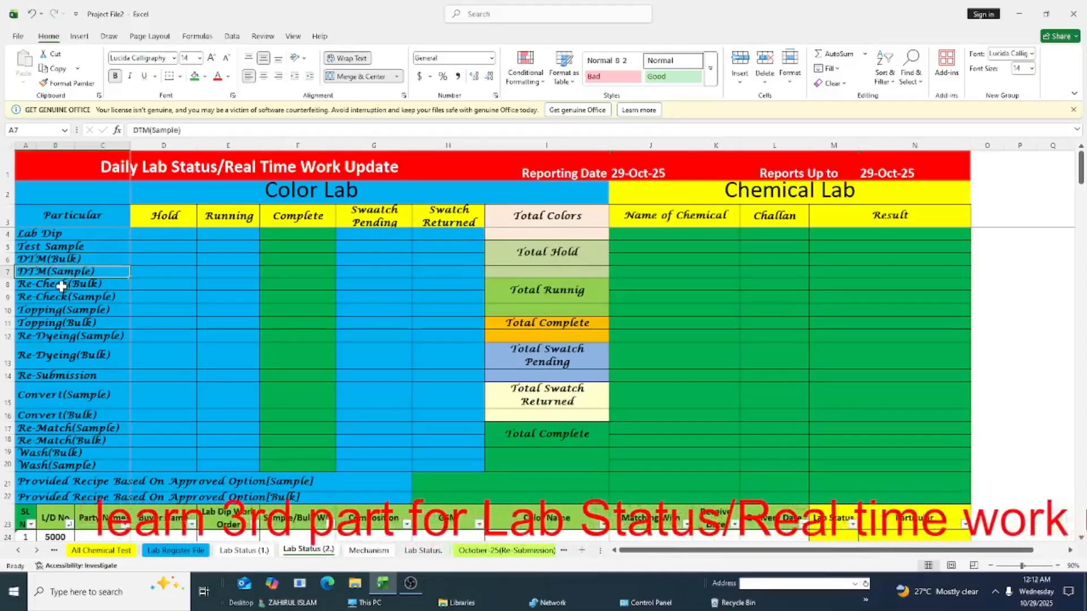
pyautogui.click(66, 300)
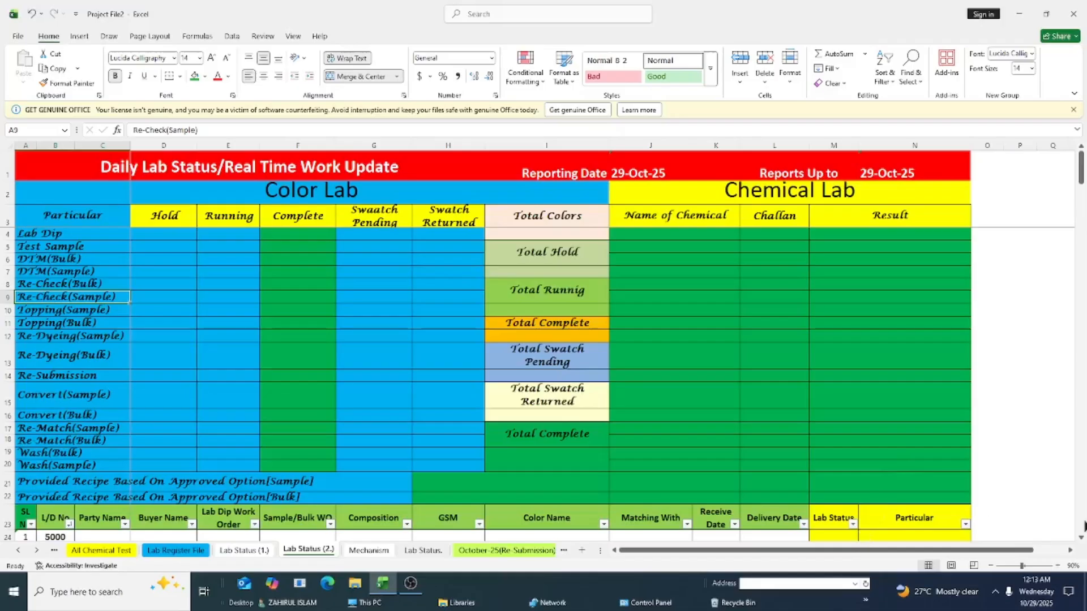
# Examine the Buyer Name, Lab Status and Particular headers of the entry table in row 23.
pyautogui.scroll(-7, 1081, 538)
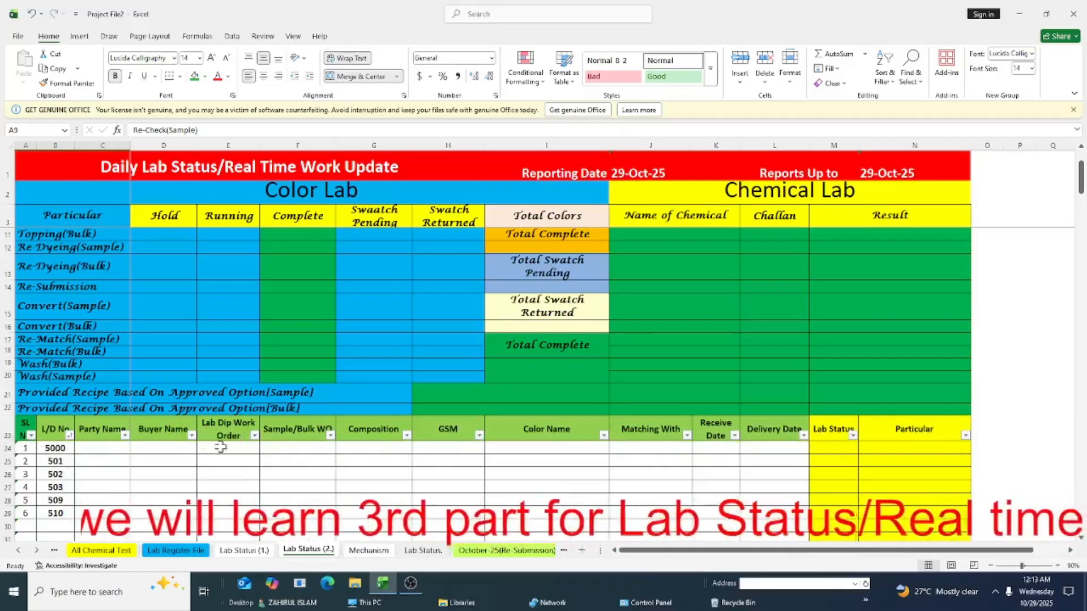
pyautogui.click(163, 430)
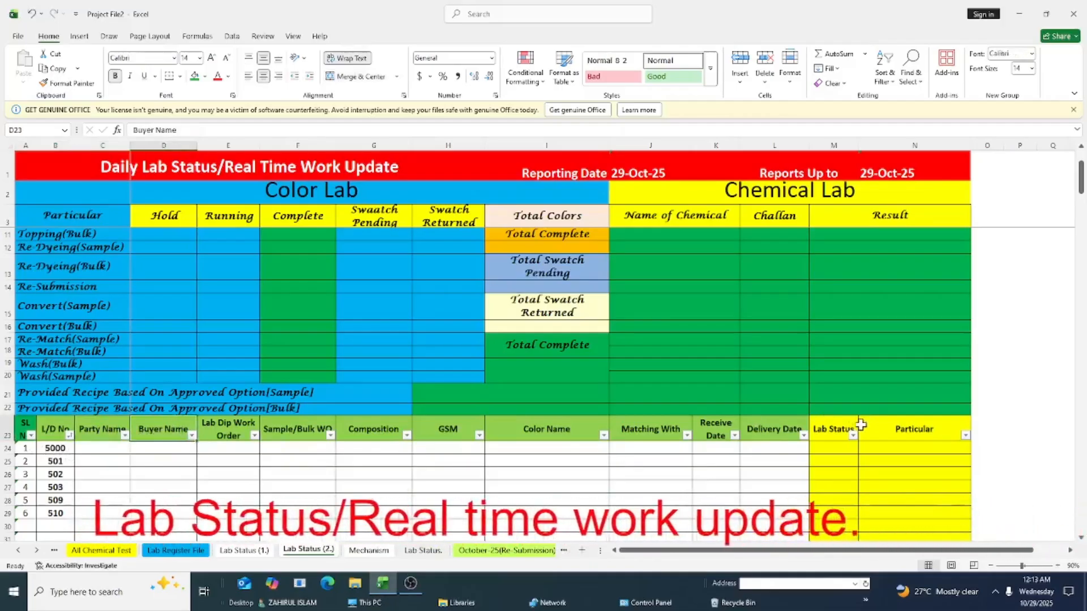
pyautogui.click(842, 431)
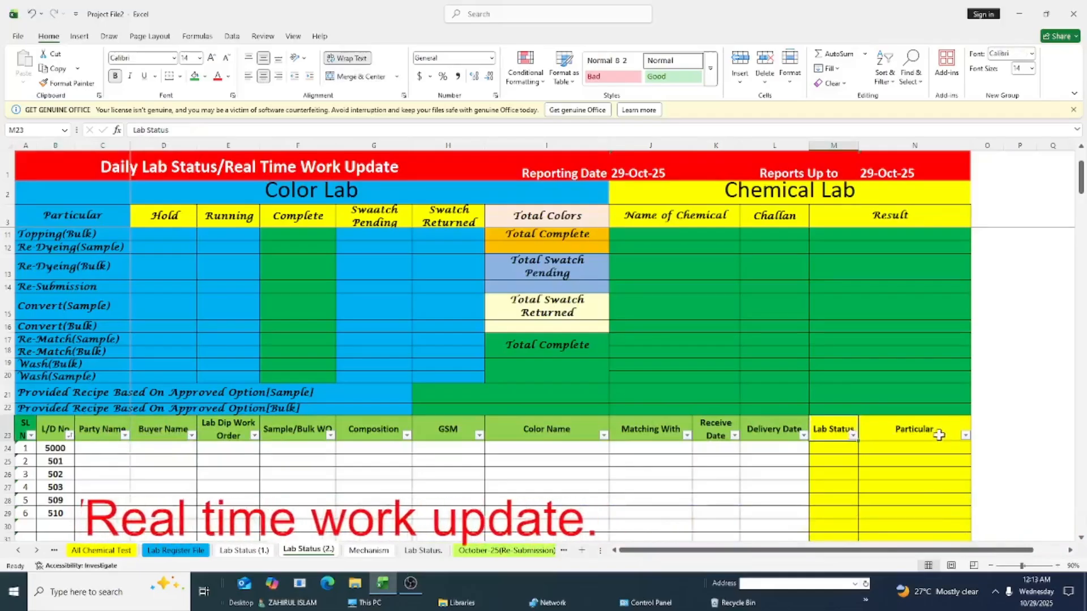
pyautogui.click(920, 430)
pyautogui.click(829, 431)
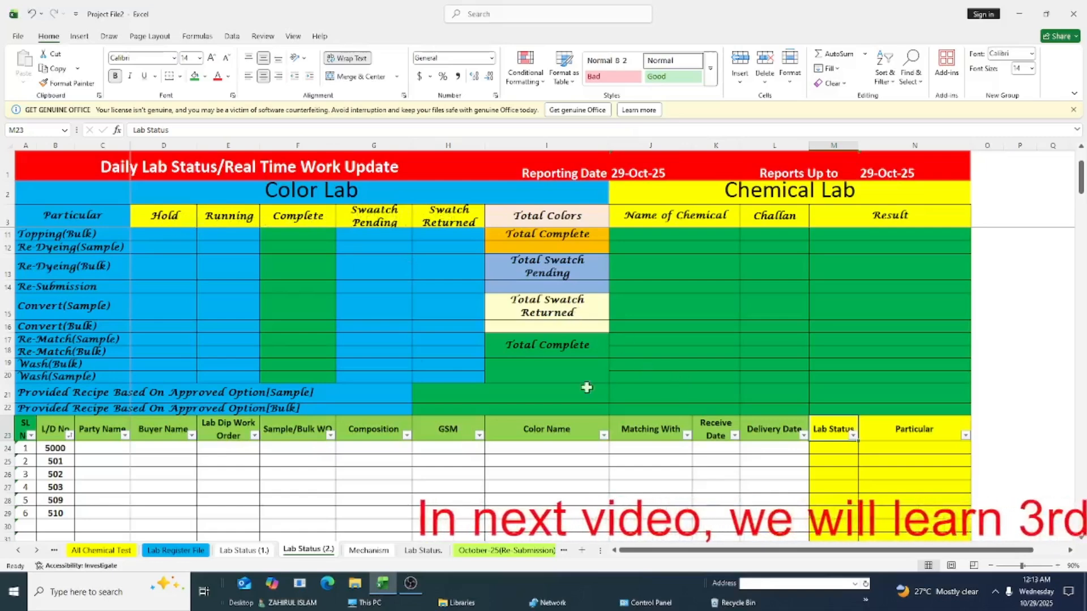
# Review the Running, Complete, Swatch Pending and Swatch Returned status headers of the Color Lab summary.
pyautogui.click(233, 216)
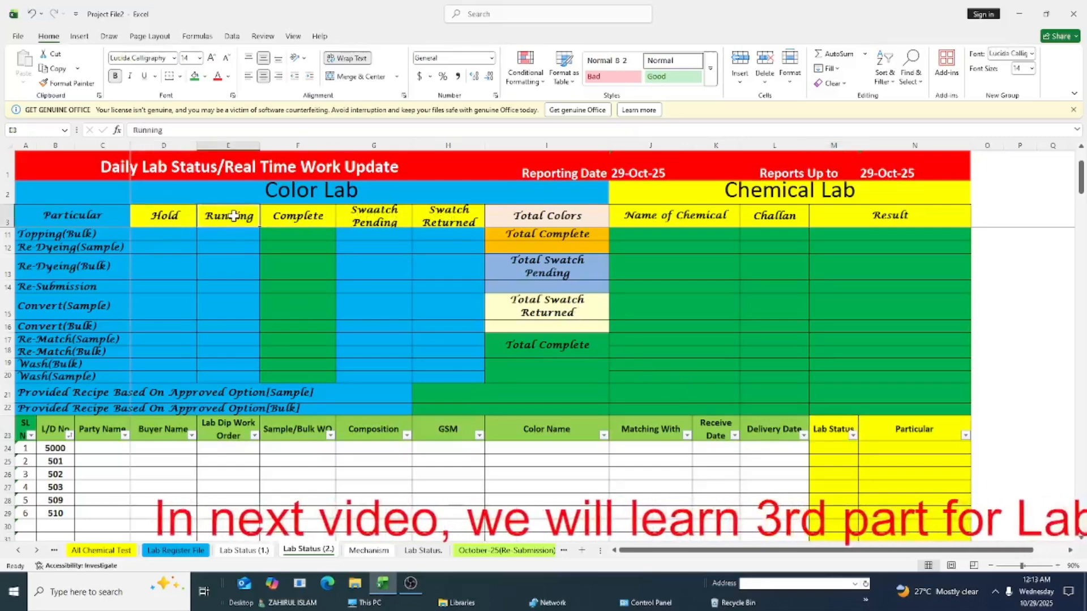
pyautogui.click(383, 223)
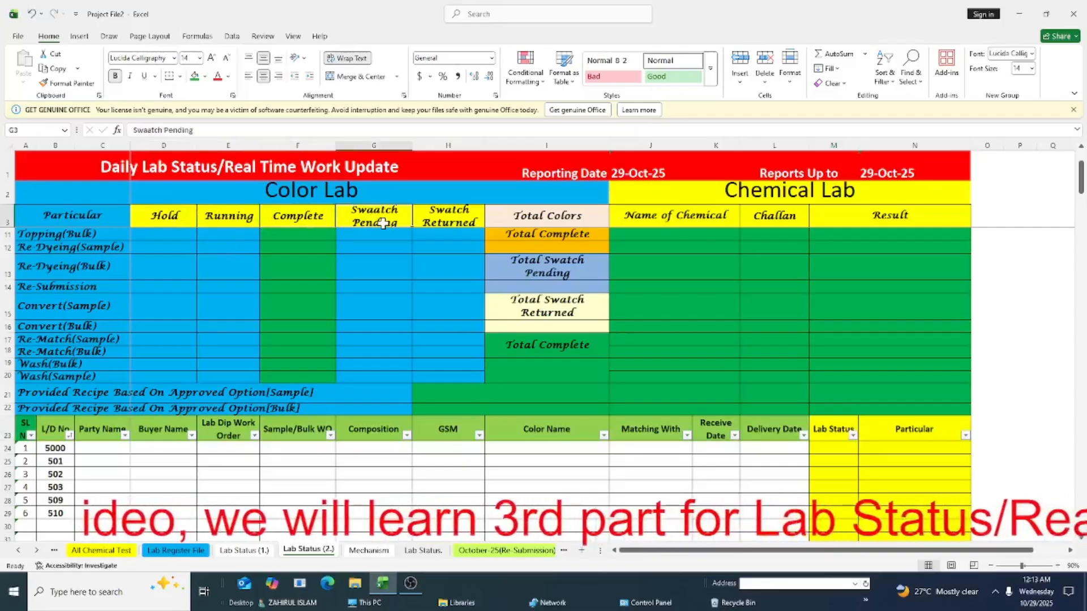
pyautogui.click(476, 222)
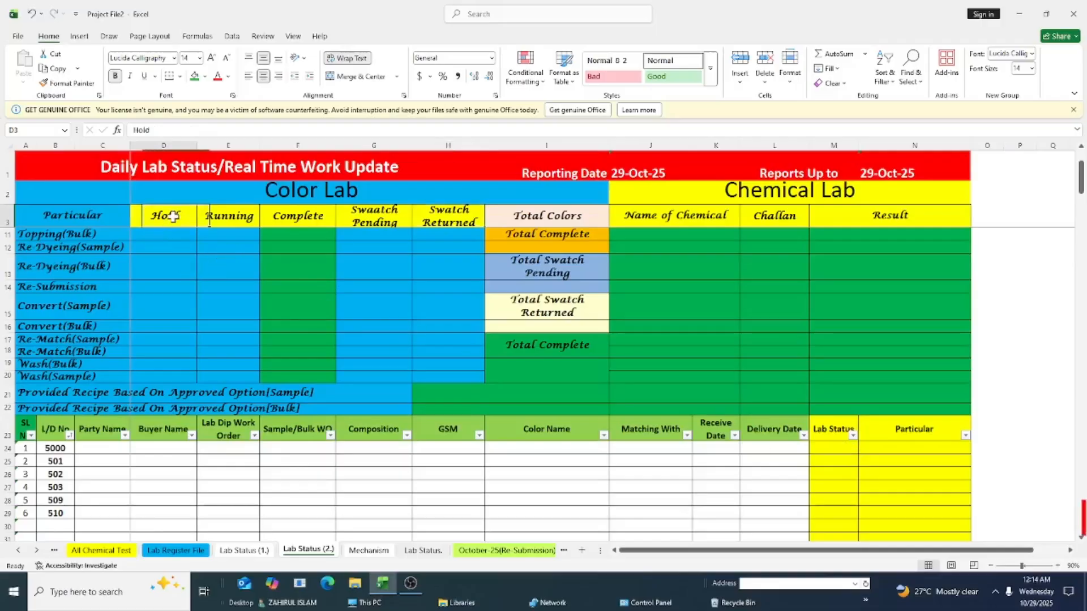
pyautogui.click(318, 217)
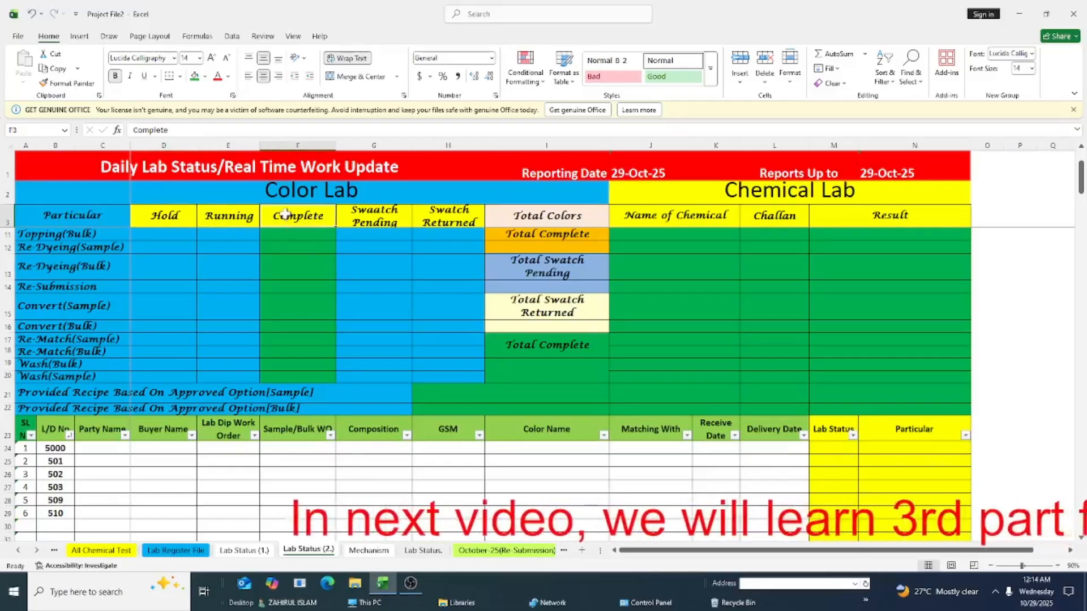
pyautogui.click(385, 218)
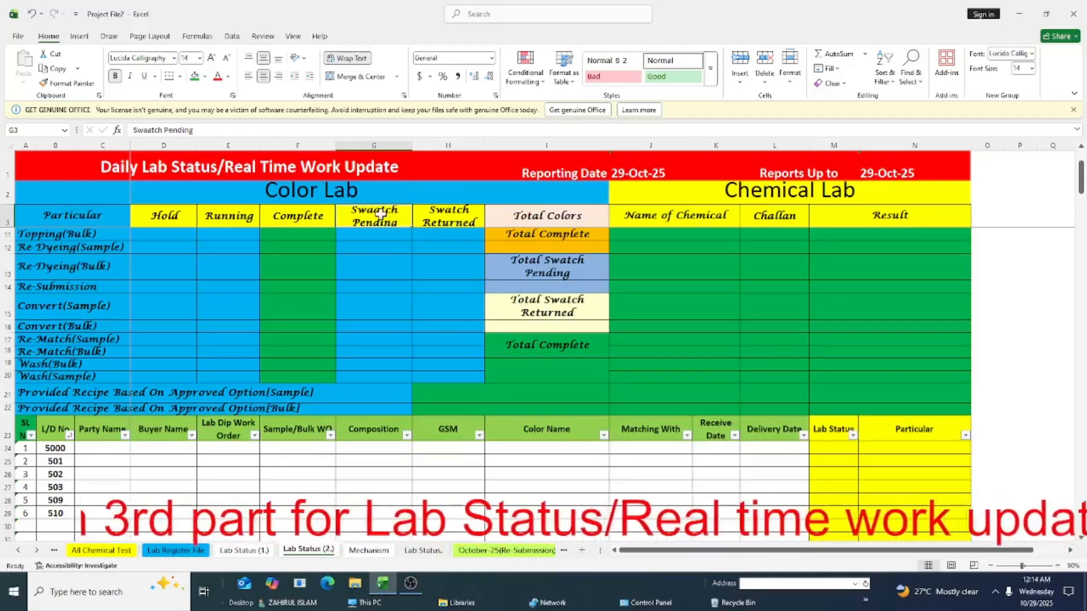
pyautogui.click(463, 212)
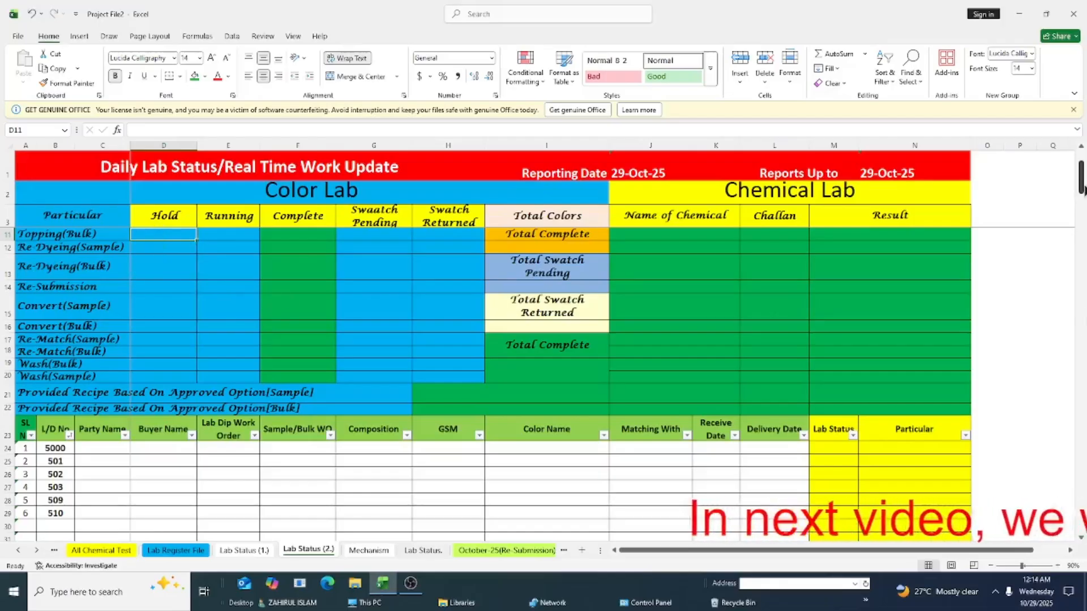
# Examine the Lab Dip Hold cell D4 and the Lab Status and Particular columns, M and N, that supply its data.
pyautogui.moveTo(1079, 187); pyautogui.dragTo(1079, 144)
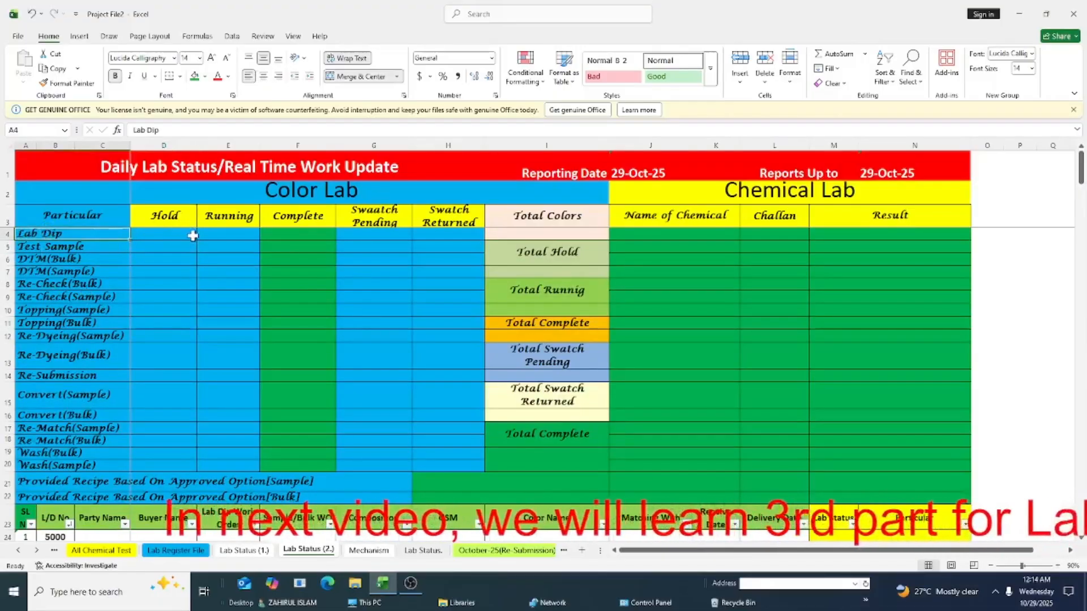
pyautogui.click(164, 233)
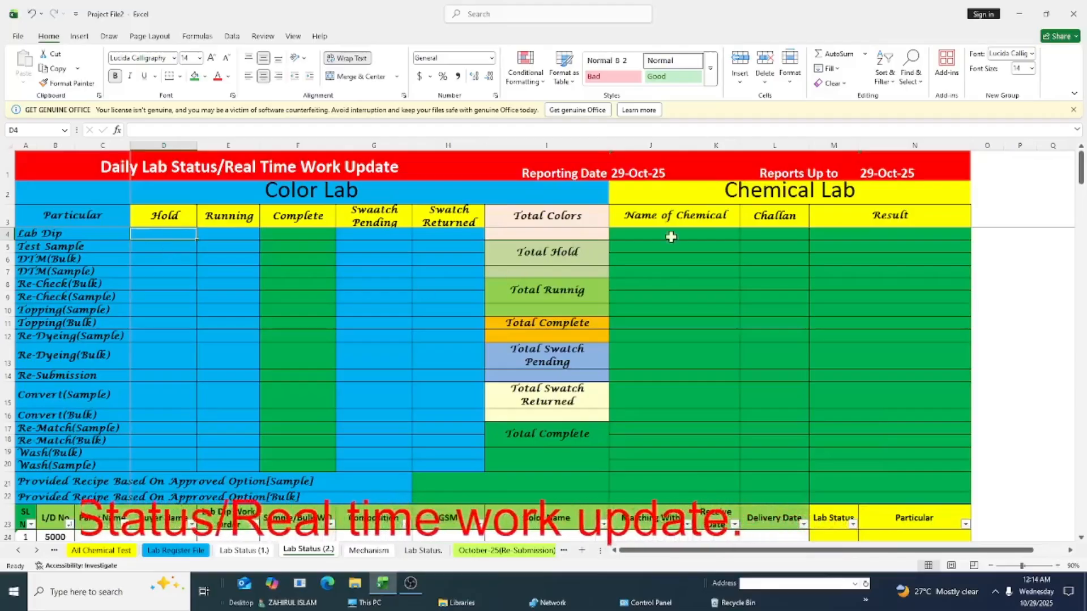
pyautogui.click(842, 143)
pyautogui.click(912, 141)
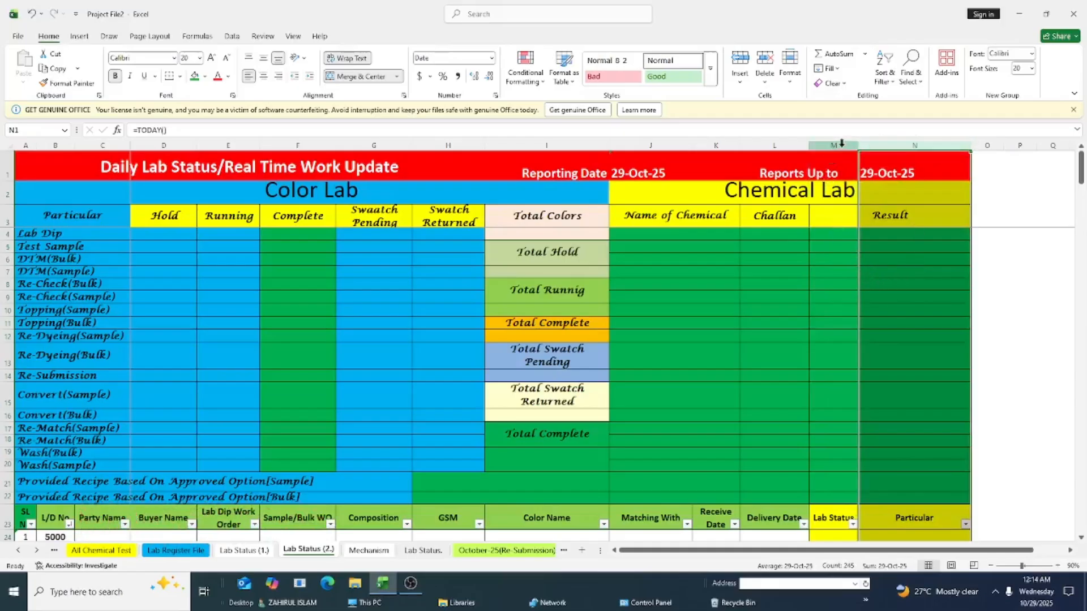
pyautogui.click(842, 143)
pyautogui.click(901, 146)
pyautogui.click(836, 141)
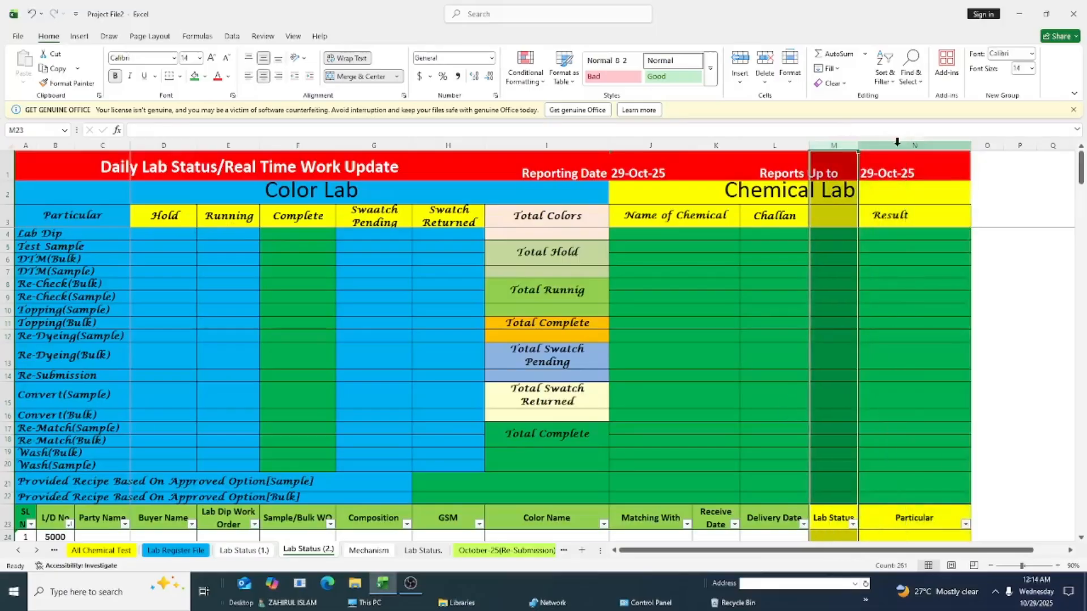
pyautogui.click(928, 146)
pyautogui.click(839, 142)
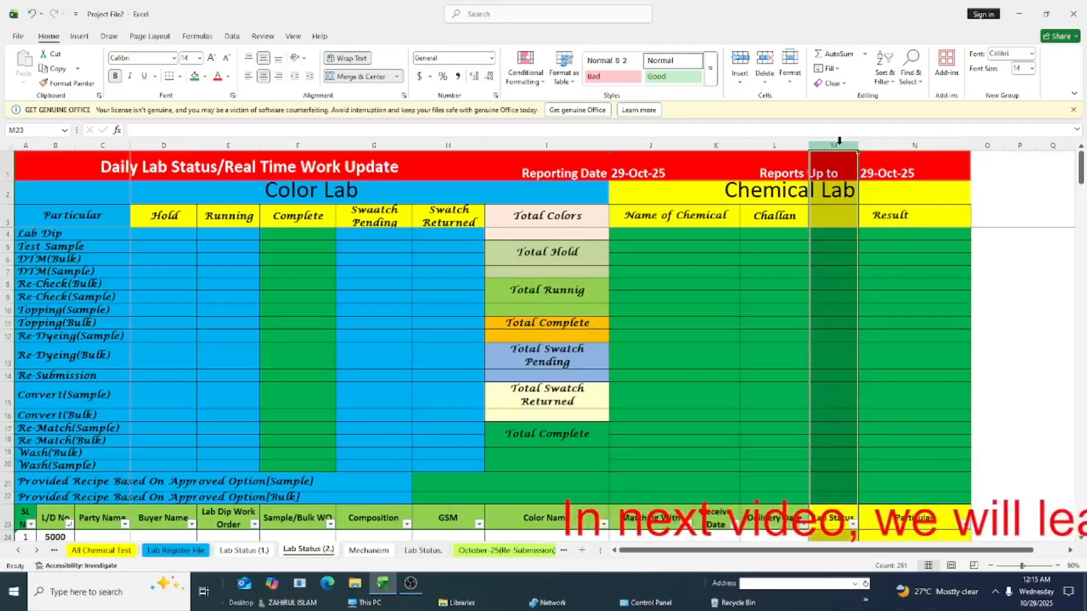
# Compare the Lab Dip label and its Hold cell D4 with the Lab Status column M.
pyautogui.click(56, 234)
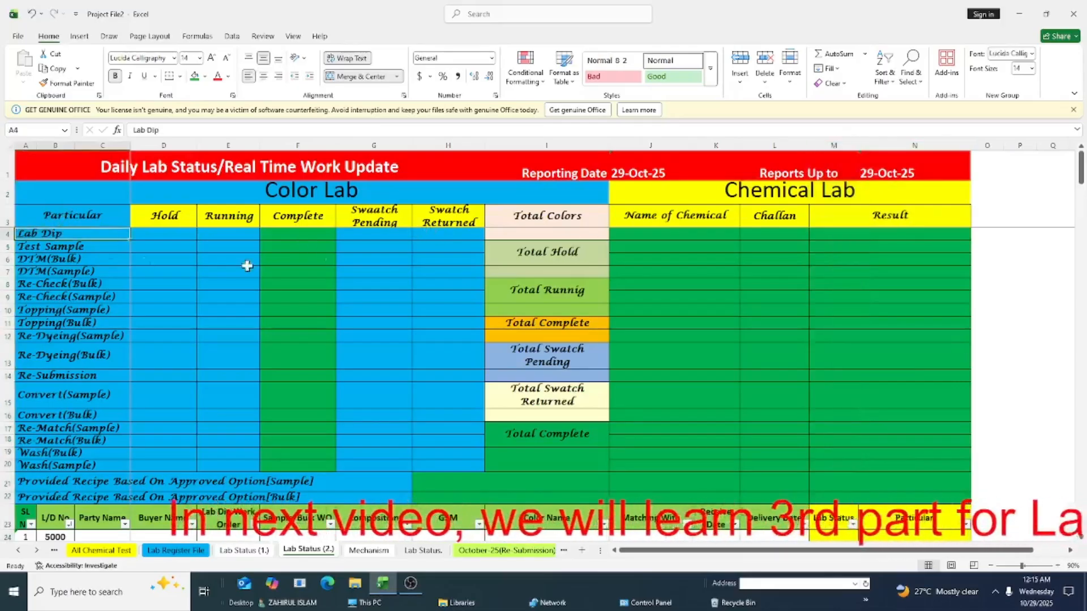
pyautogui.click(837, 143)
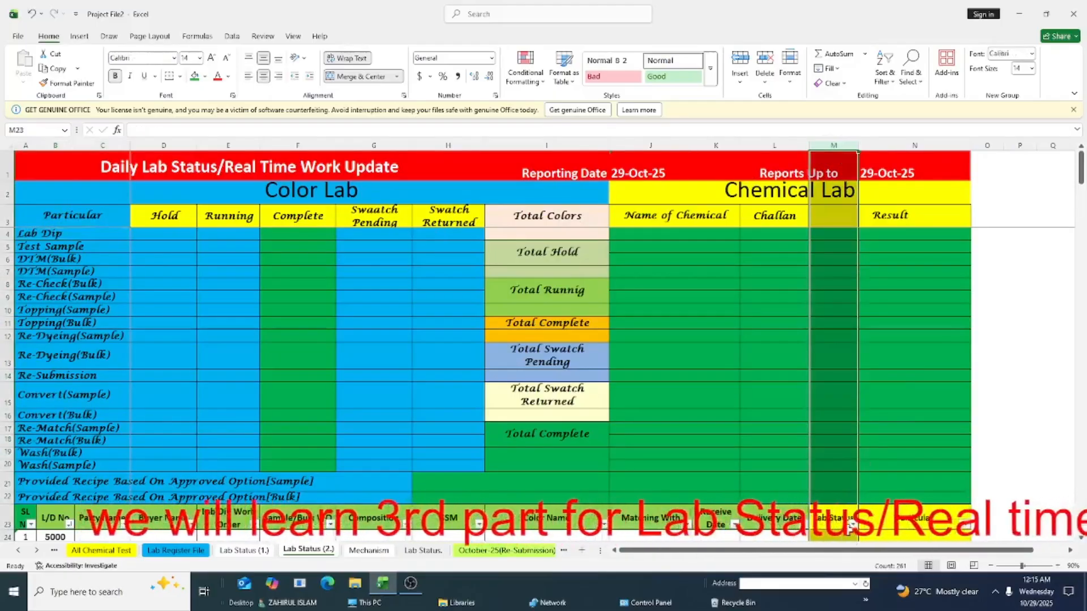
pyautogui.click(171, 237)
pyautogui.click(37, 233)
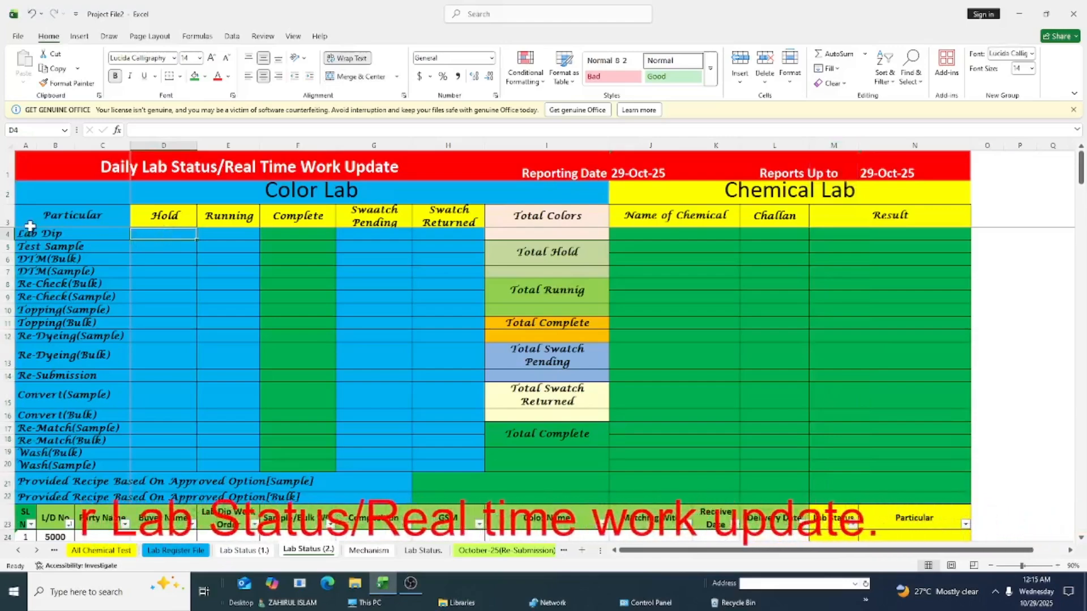
pyautogui.click(838, 144)
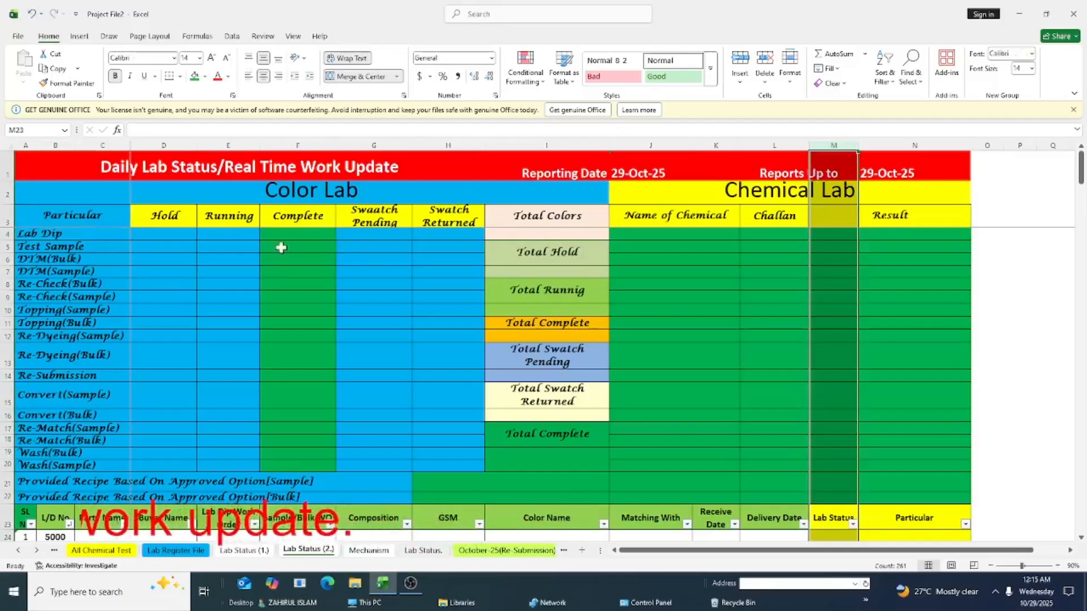
# Start a COUNTIFS formula in the Lab Dip Hold cell D4 with criteria range M:M and criterion "Hold".
pyautogui.click(227, 235)
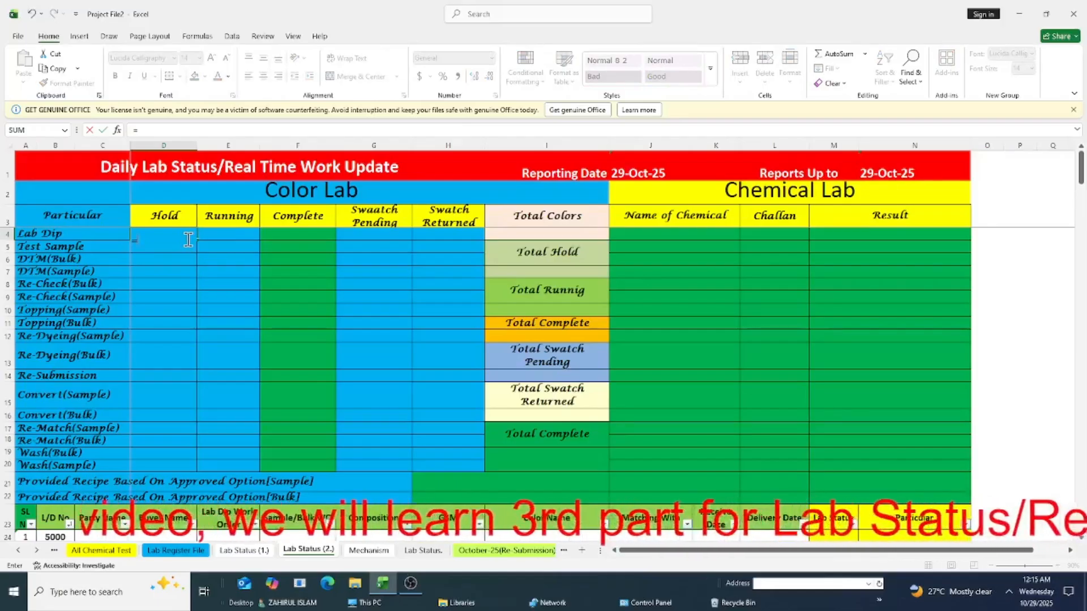
pyautogui.write('coun')
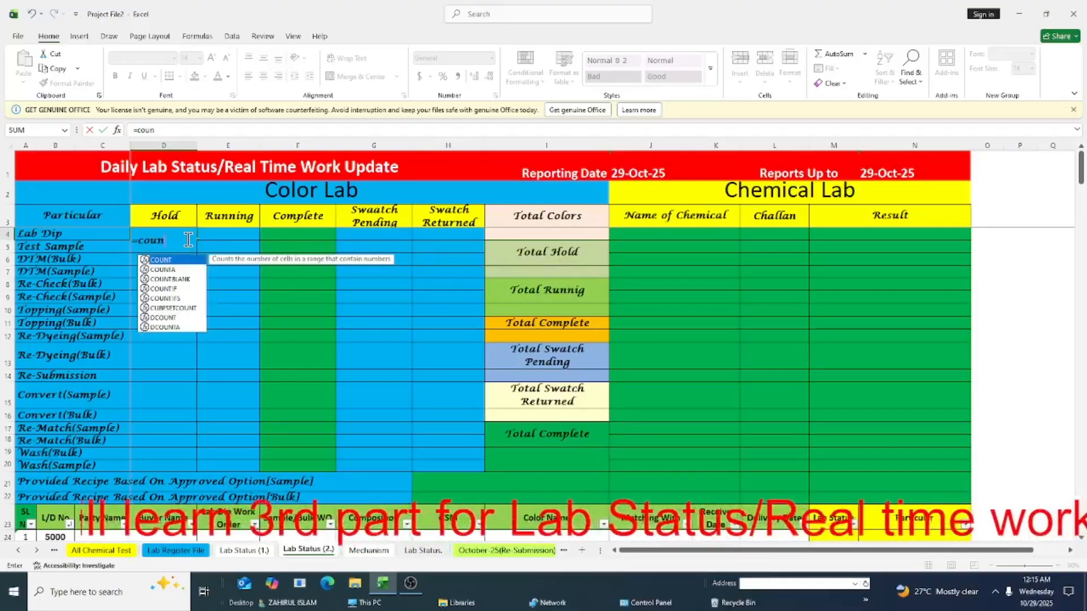
pyautogui.write('t')
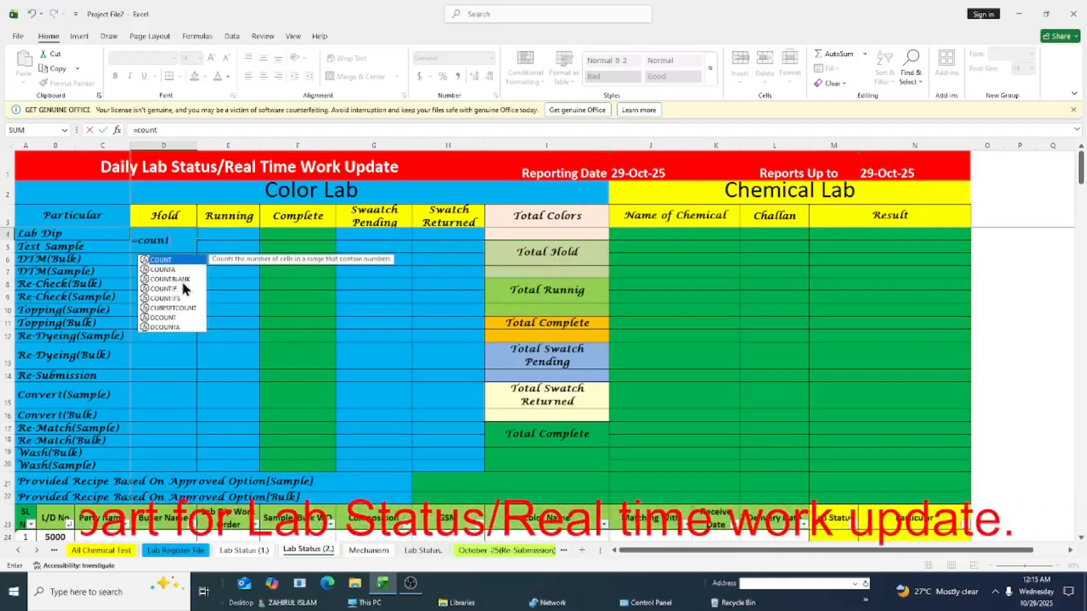
pyautogui.doubleClick(172, 298)
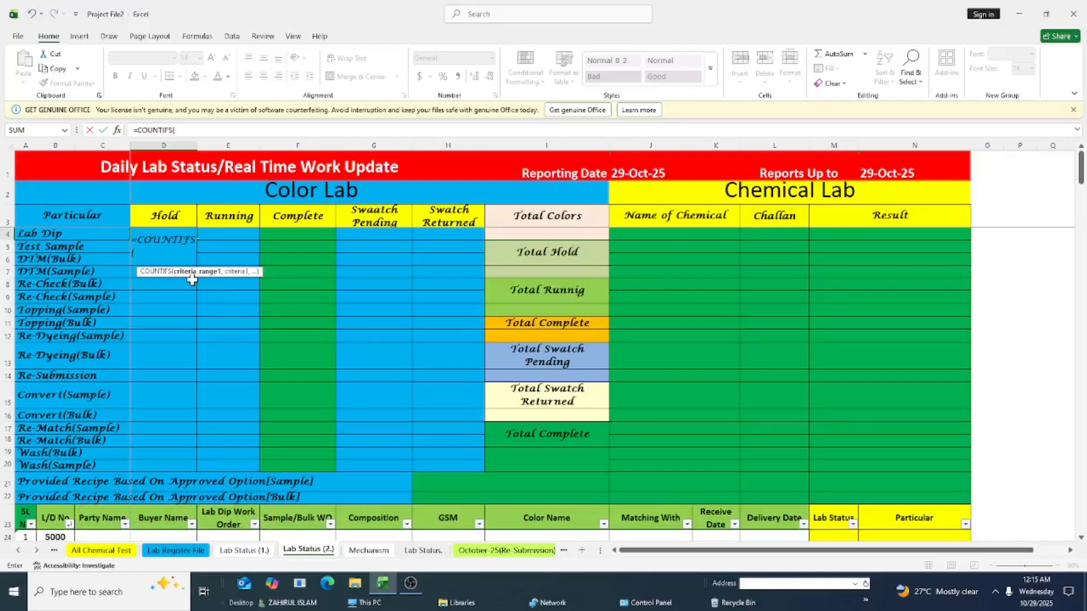
pyautogui.click(834, 147)
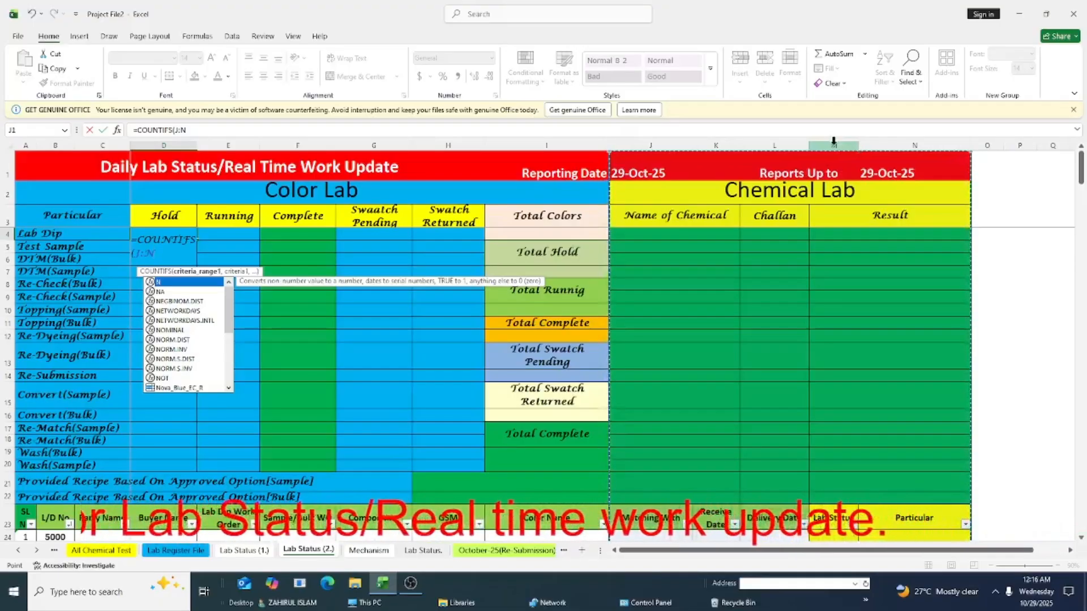
pyautogui.click(200, 129)
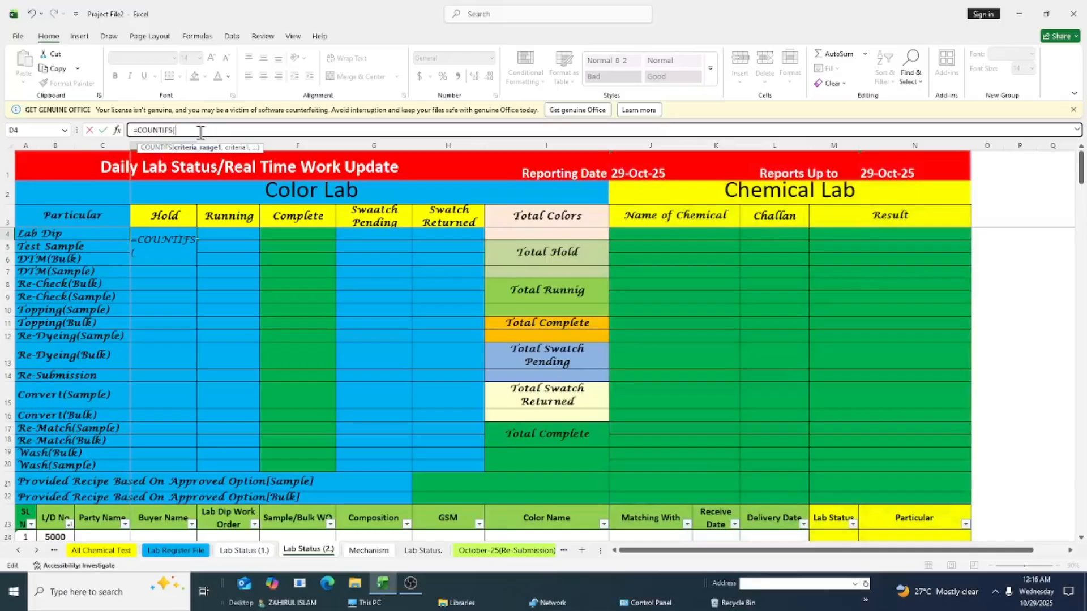
pyautogui.write('M:M')
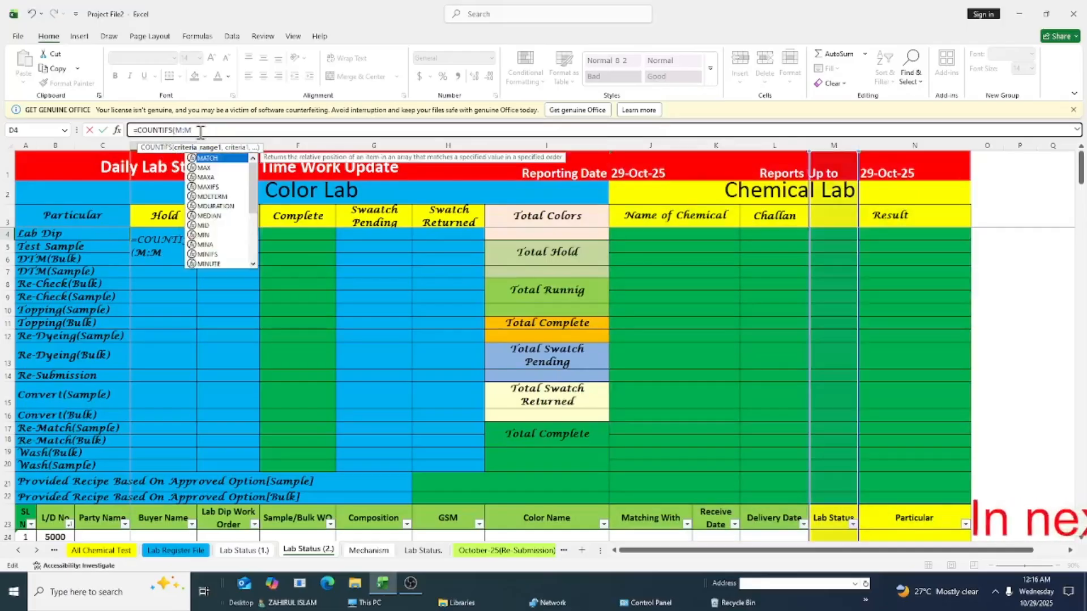
pyautogui.write(',')
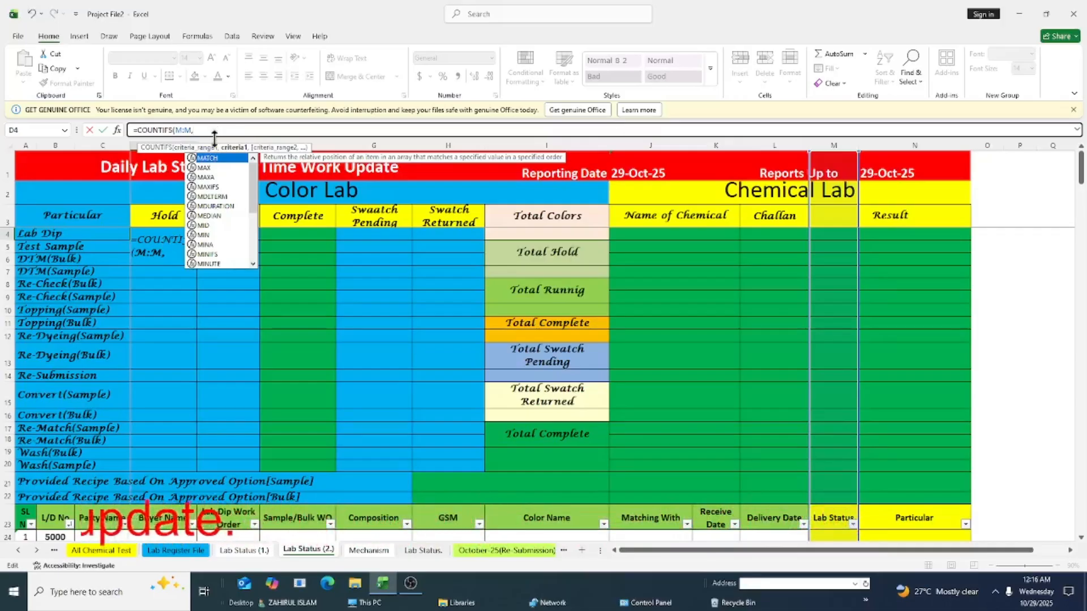
pyautogui.write('"Hold",')
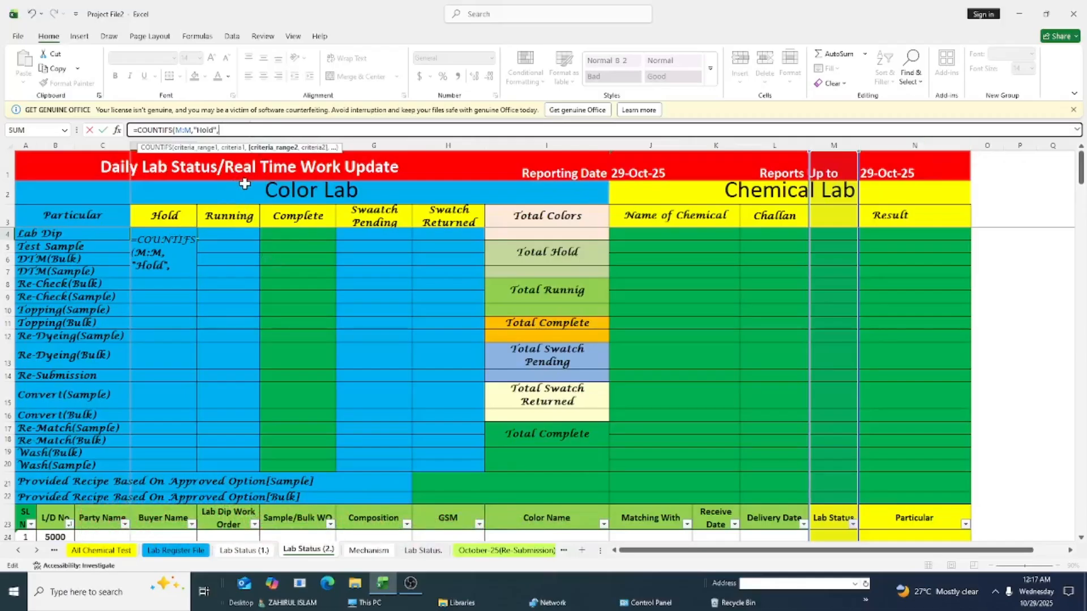
# Complete the COUNTIFS formula in D4 with second criteria range N:N and criterion "Lab Dip".
pyautogui.write('N')
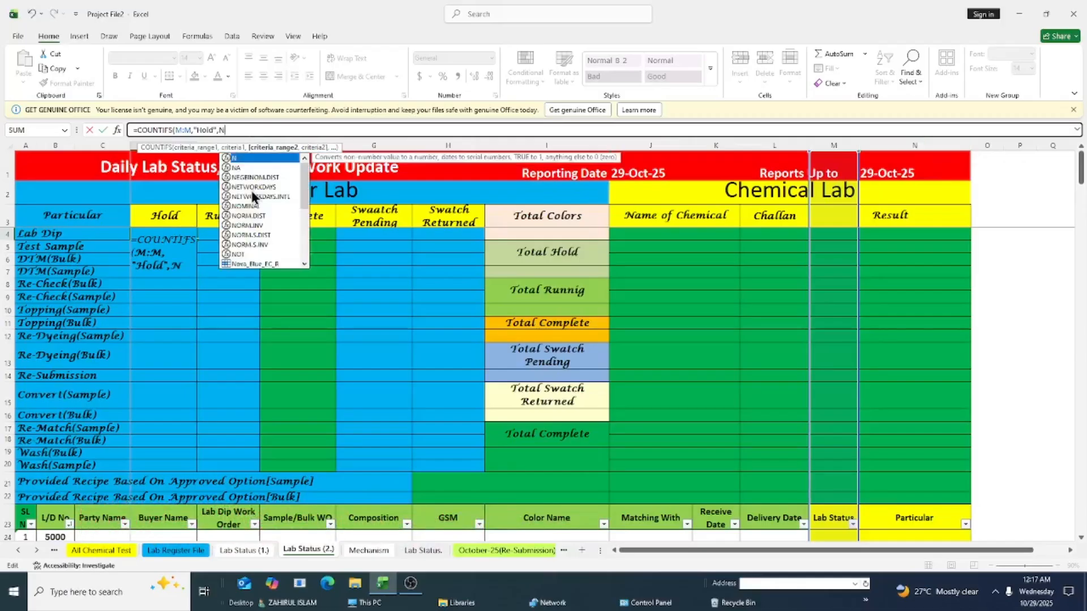
pyautogui.write(':N')
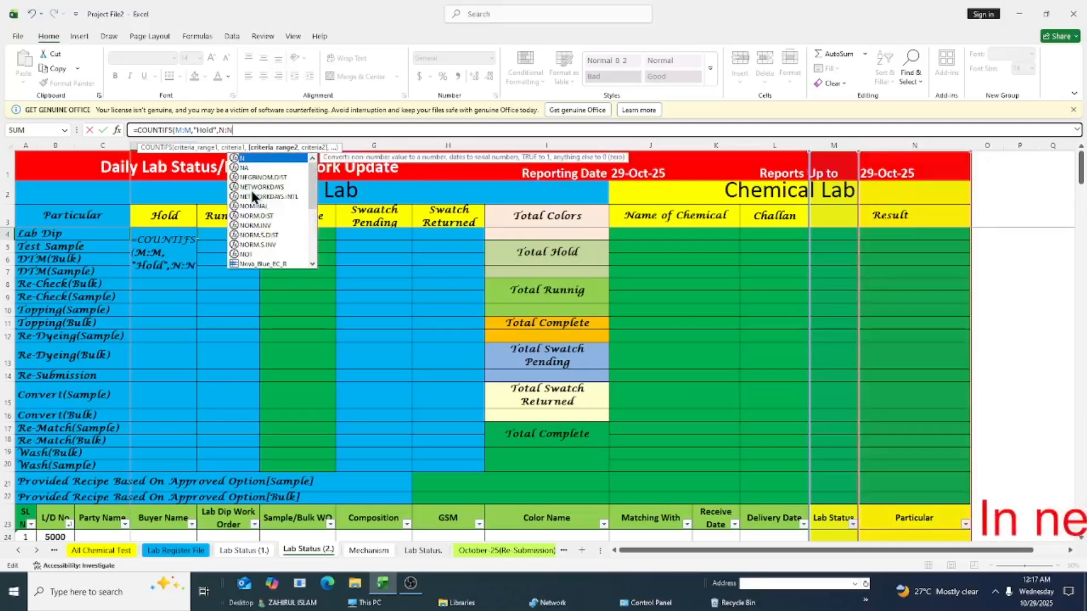
pyautogui.write(',')
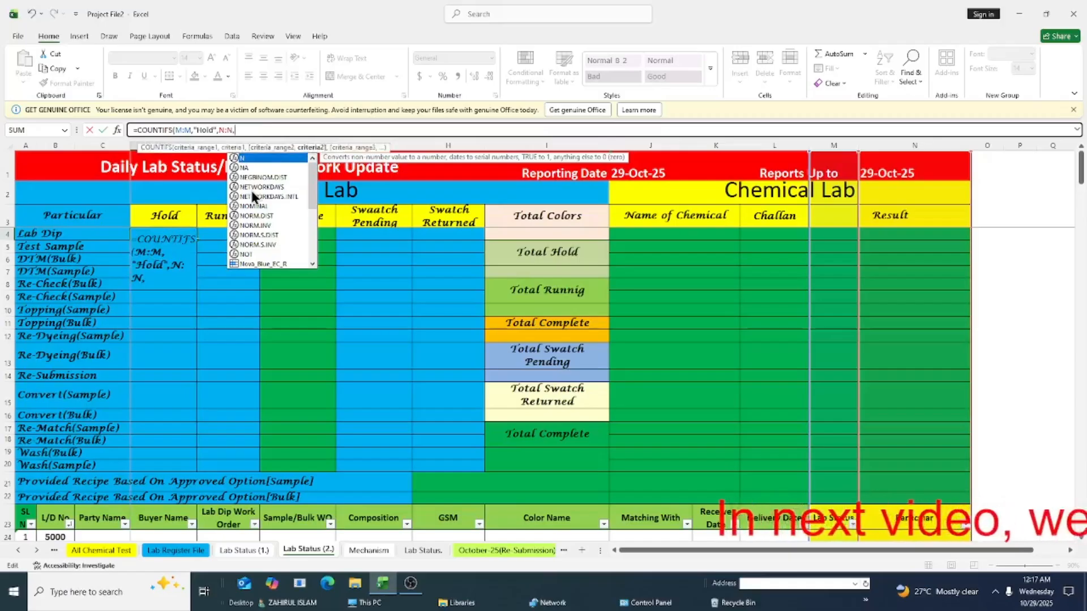
pyautogui.write('"Lab Dip"')
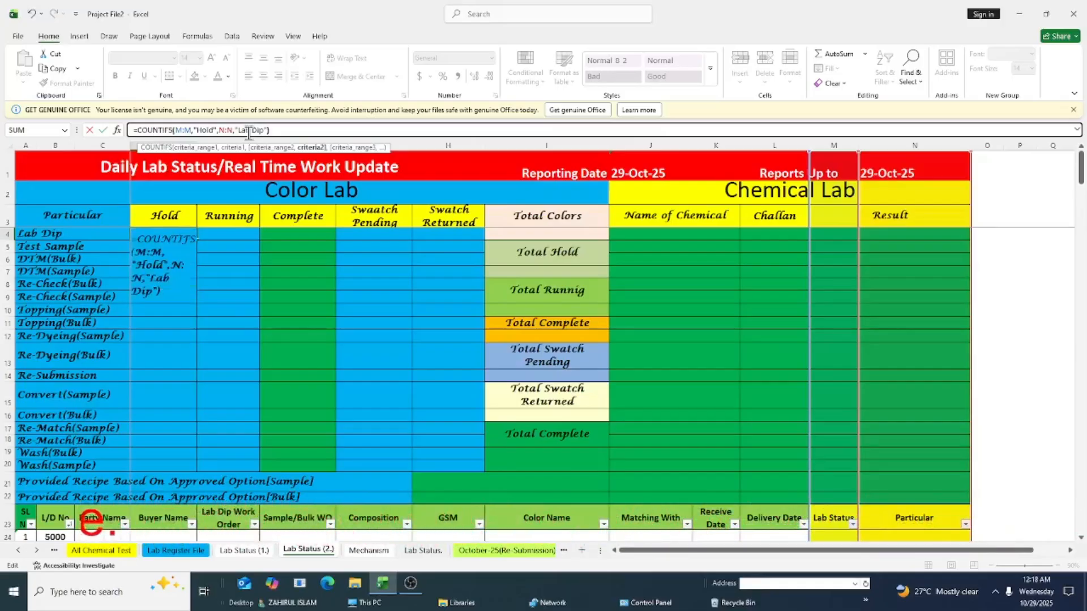
pyautogui.press('Return')
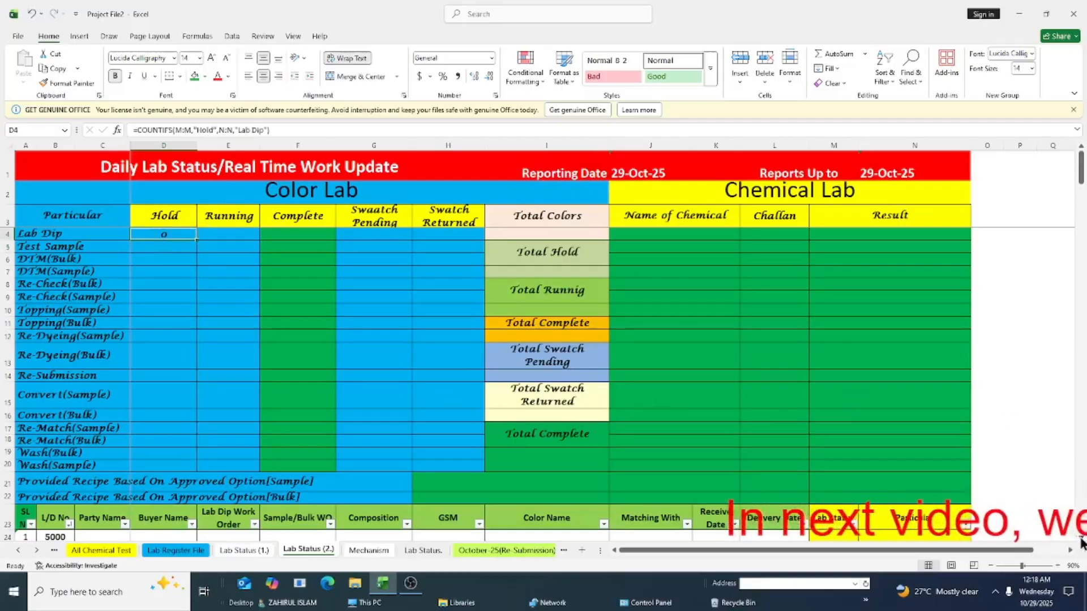
# Clear the L/D numbers from cells B24 to B29 of the entry table.
pyautogui.scroll(-2, 1081, 542)
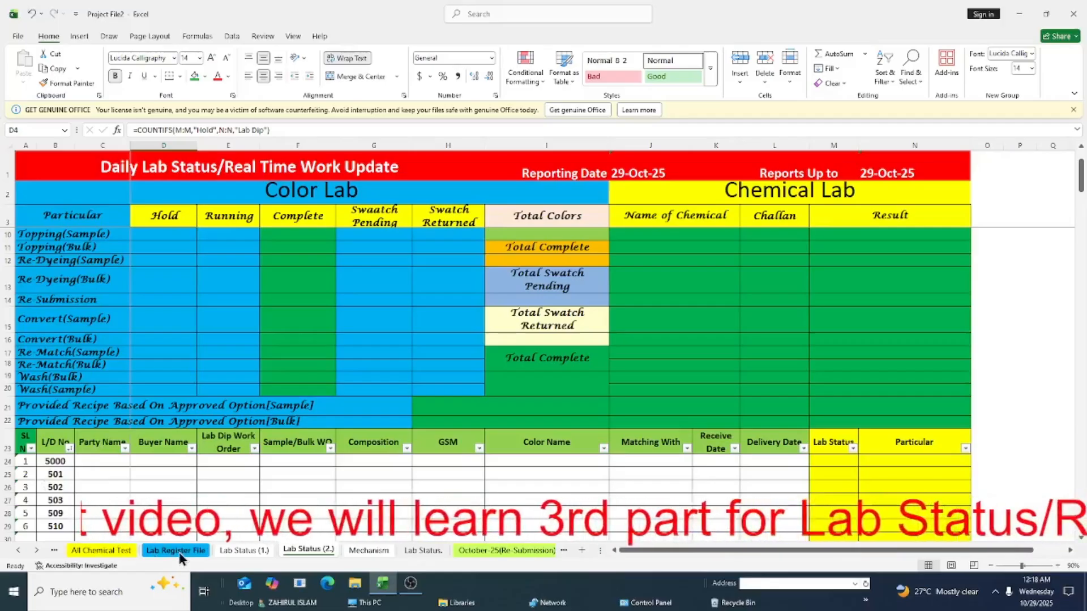
pyautogui.moveTo(55, 461); pyautogui.dragTo(64, 329)
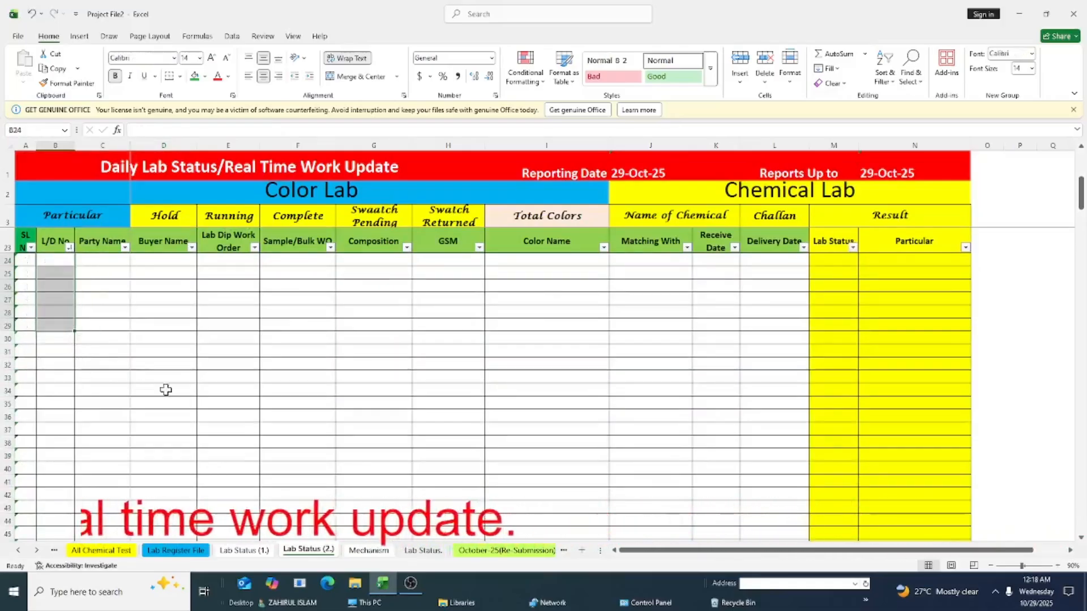
pyautogui.scroll(6, 197, 380)
pyautogui.scroll(-6, 197, 380)
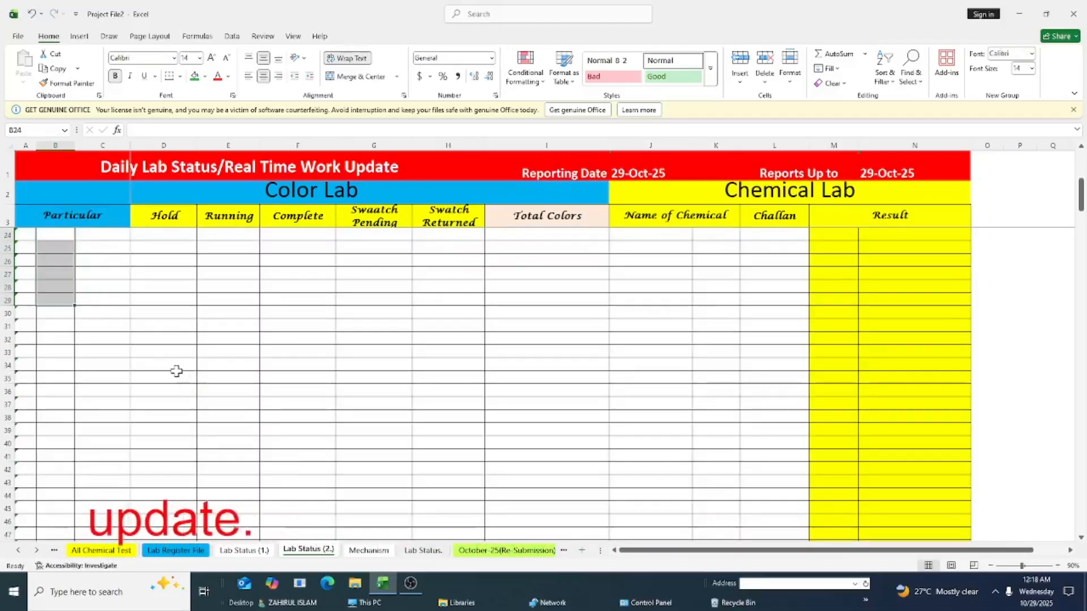
# Enter "Lab Dip" as the Particular in cell N24 of the entry table.
pyautogui.scroll(6, 177, 369)
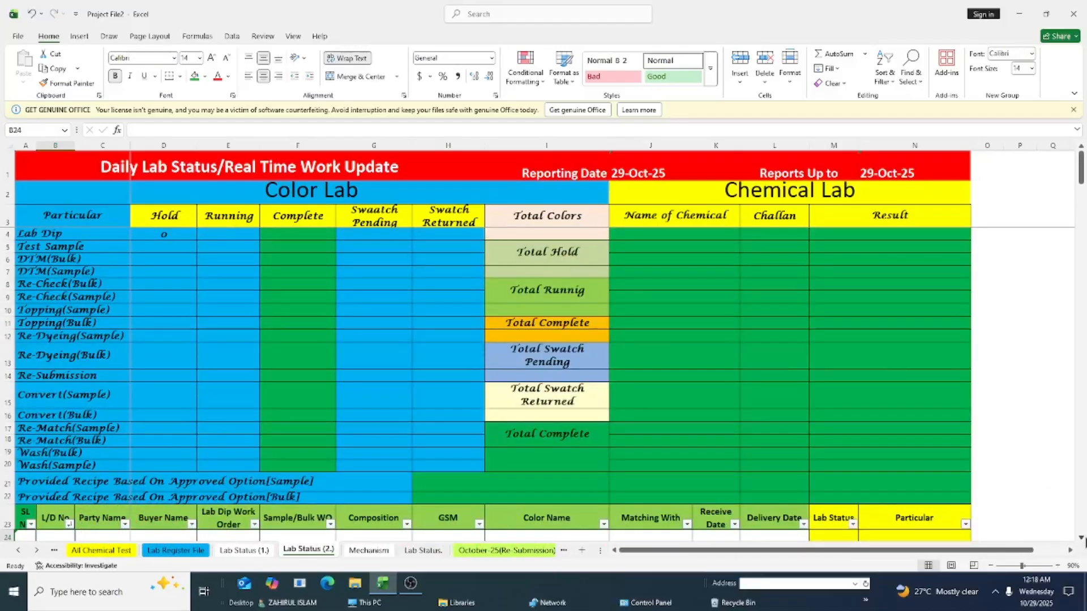
pyautogui.scroll(-2, 1082, 542)
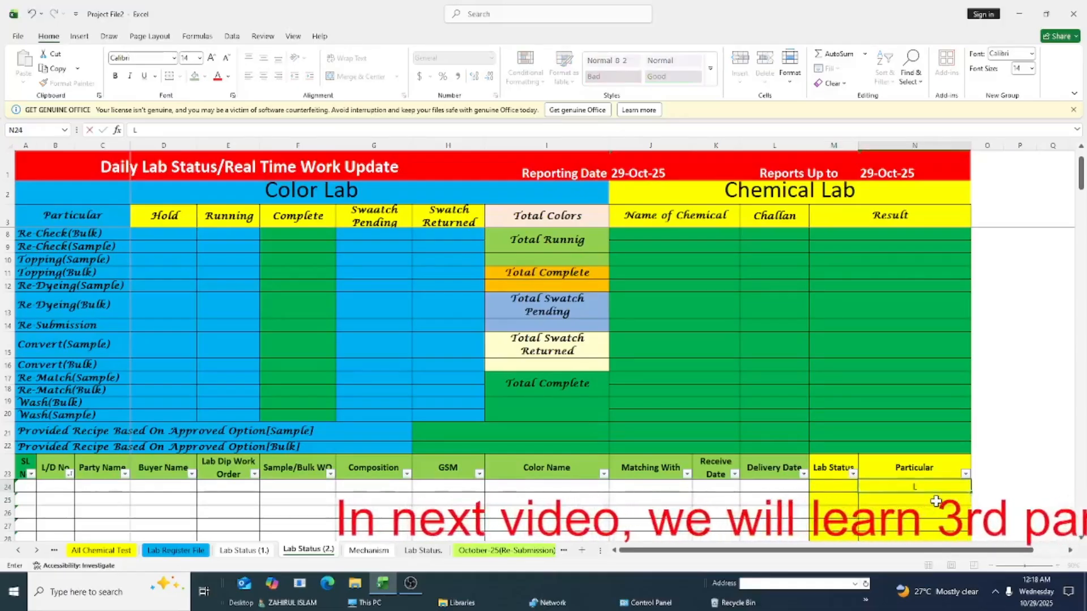
pyautogui.write('Lab Di')
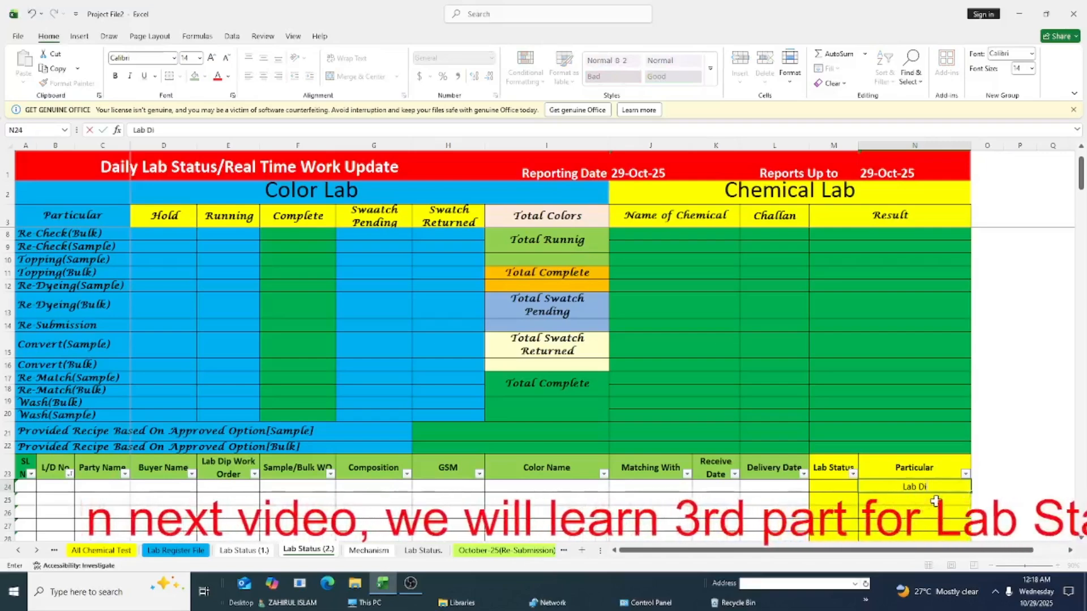
pyautogui.write('r')
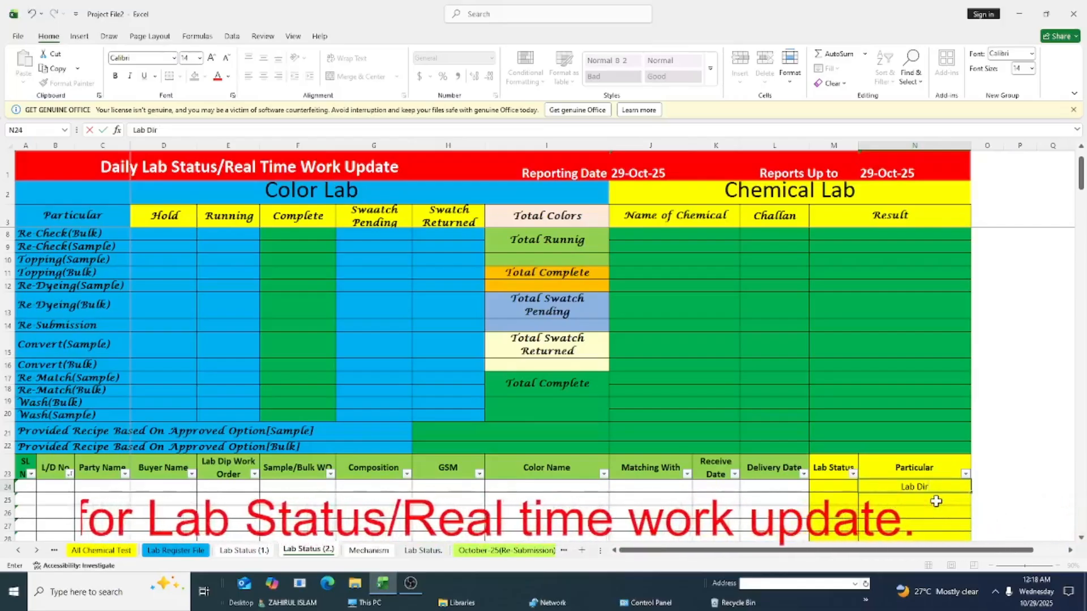
pyautogui.press('BackSpace')
pyautogui.write('p')
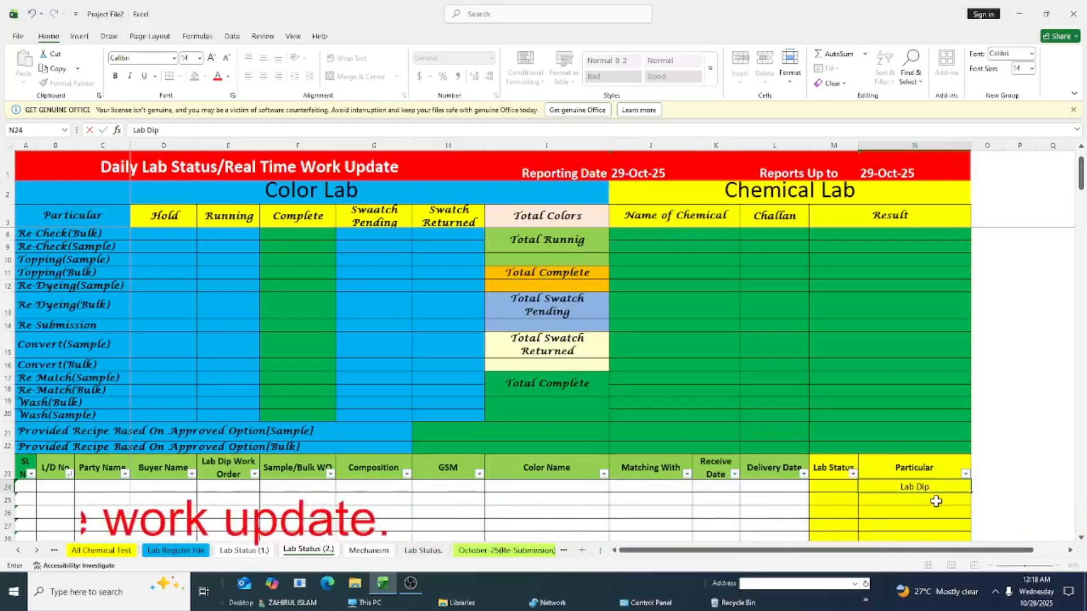
pyautogui.press('Return')
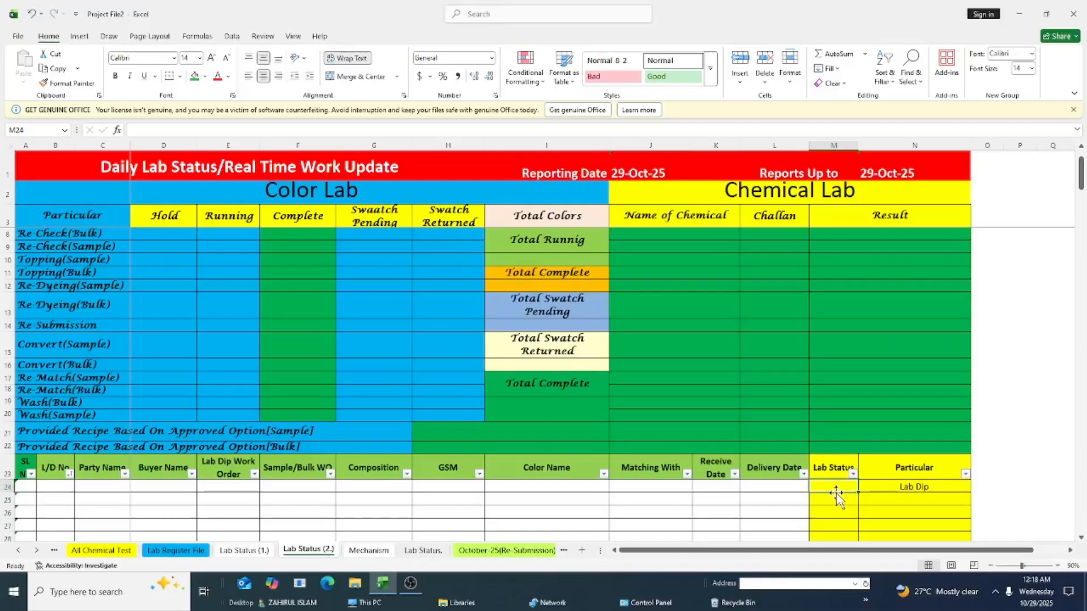
# Enter "Hold" as the Lab Status in cell M24 and check the Lab Dip Hold count in D4.
pyautogui.write('Hold')
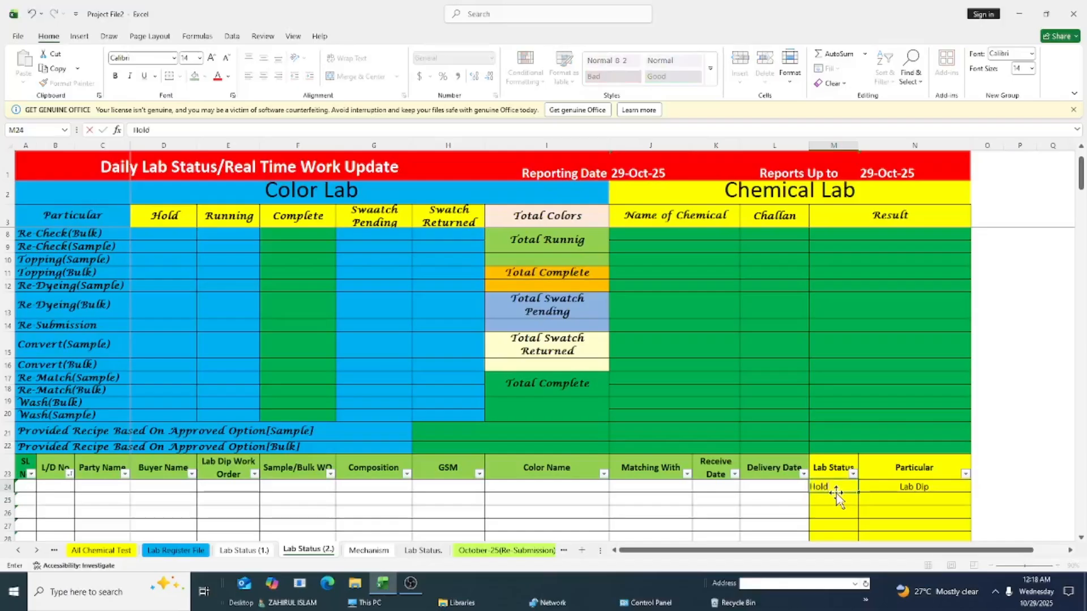
pyautogui.press('Return')
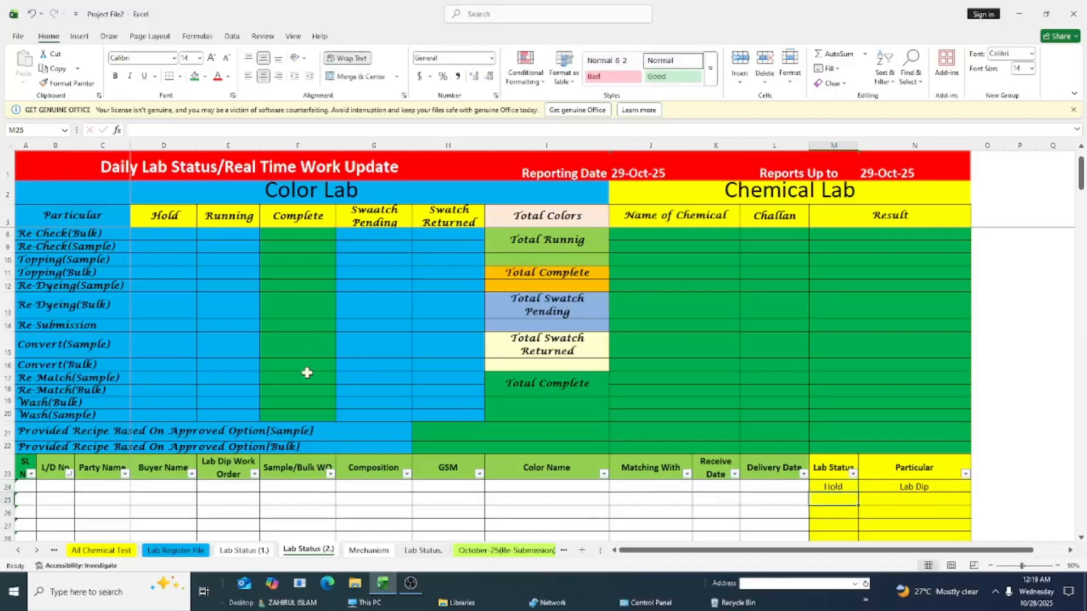
pyautogui.scroll(2, 306, 373)
pyautogui.click(181, 237)
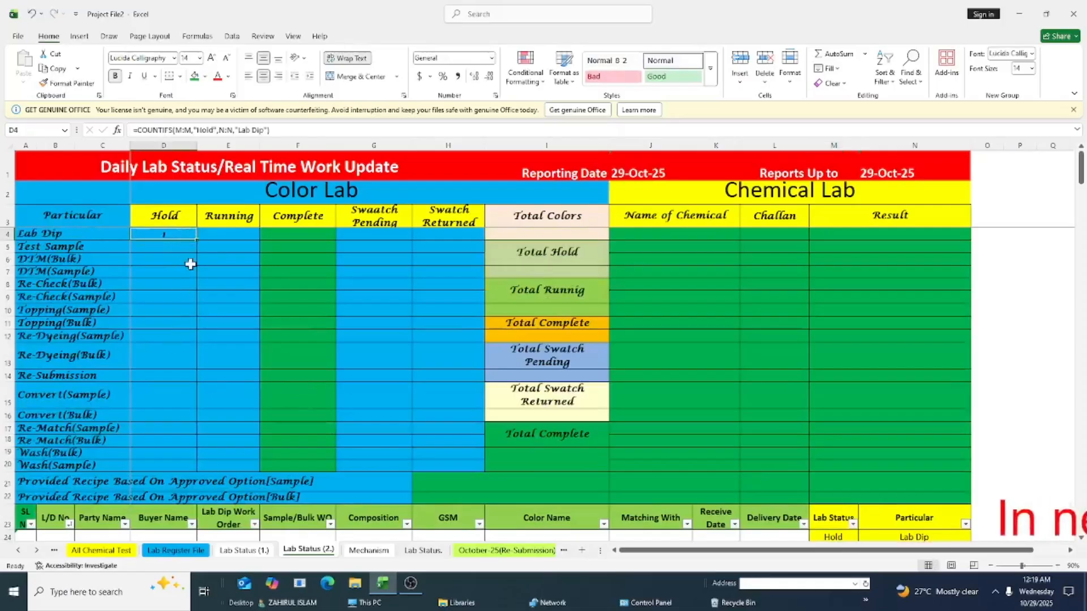
# Delete entry table rows 24 to 116 to remove the test entries, and check the Lab Dip Hold count.
pyautogui.scroll(-7, 787, 447)
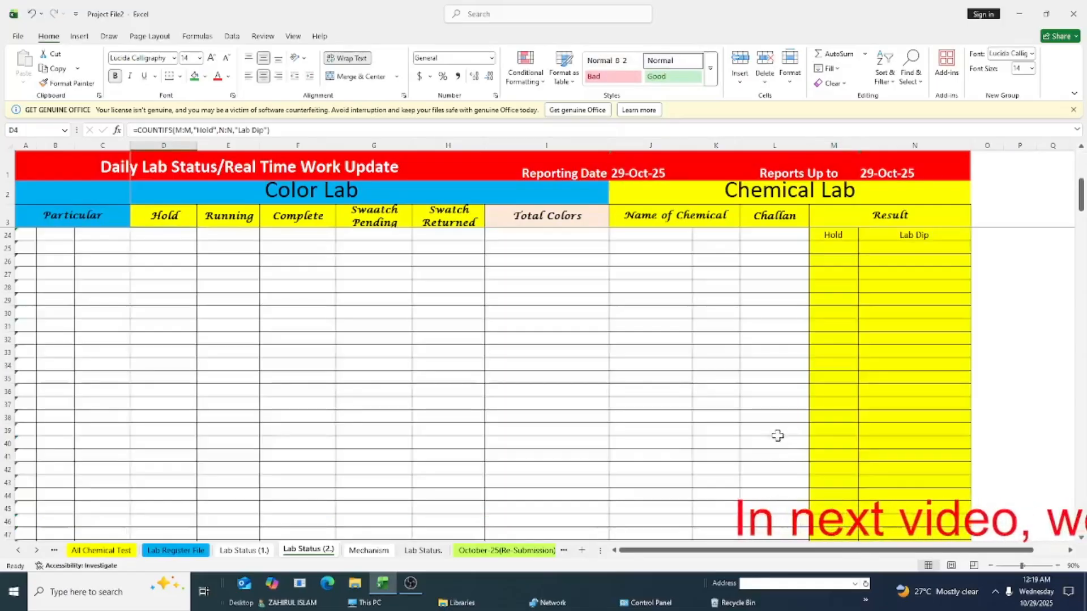
pyautogui.moveTo(1082, 195); pyautogui.dragTo(1082, 185)
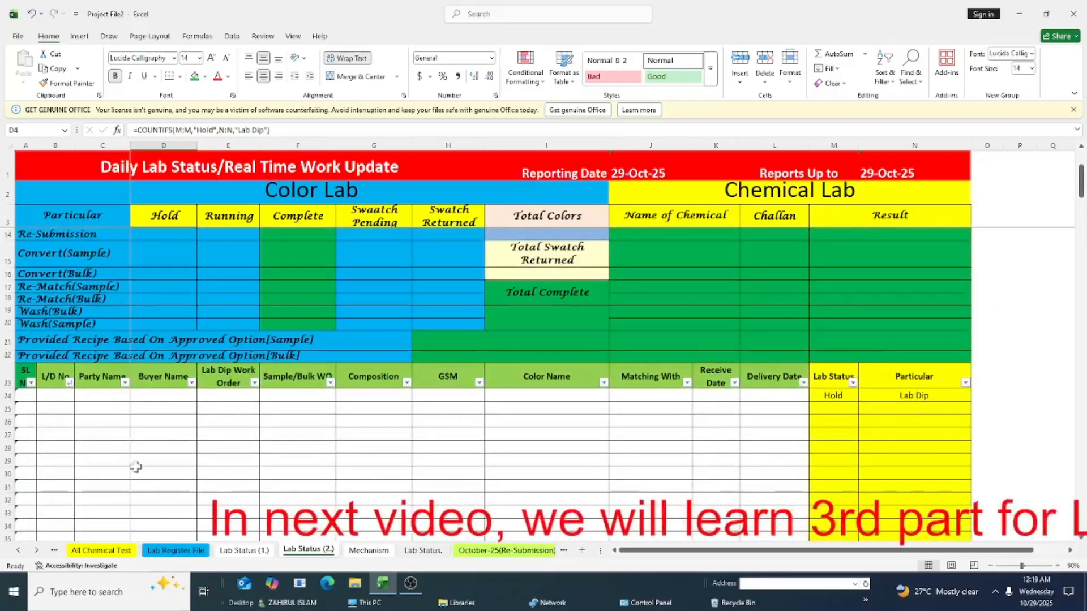
pyautogui.click(52, 398)
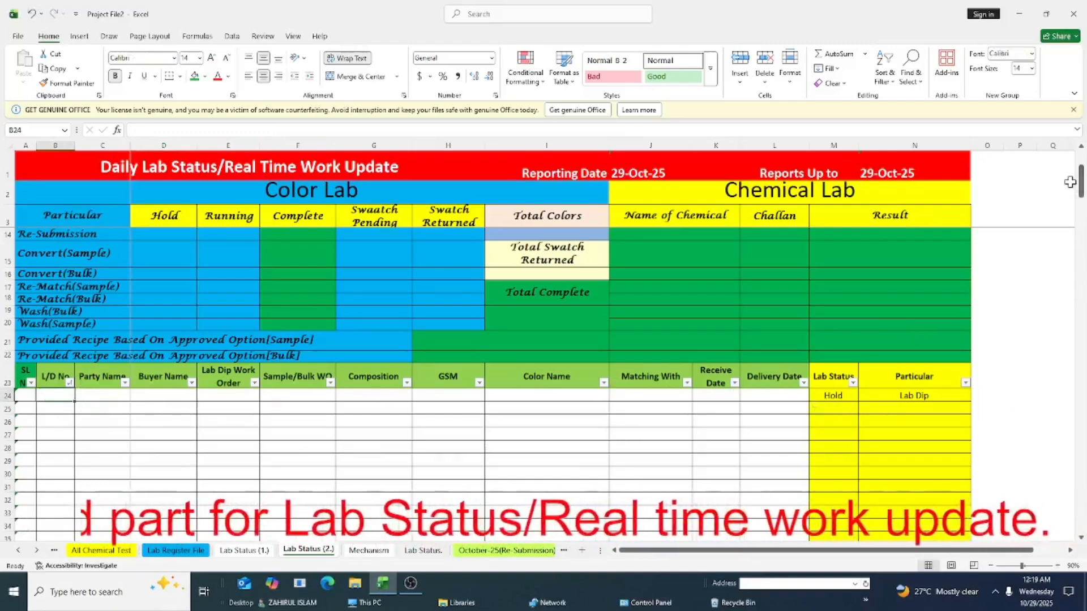
pyautogui.moveTo(1081, 190); pyautogui.dragTo(1082, 241)
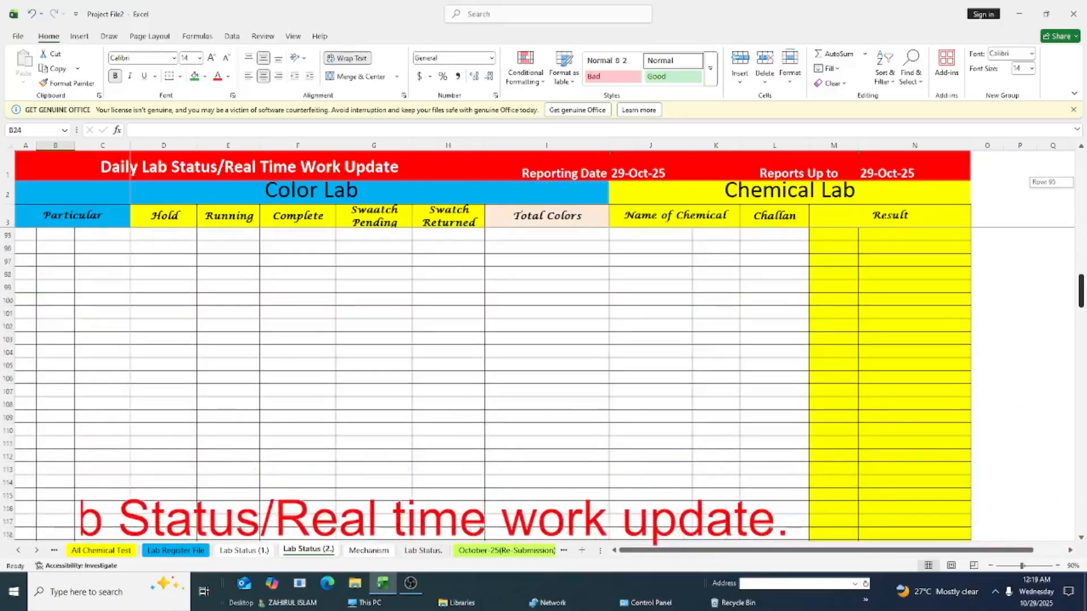
pyautogui.moveTo(1082, 290); pyautogui.dragTo(1082, 319)
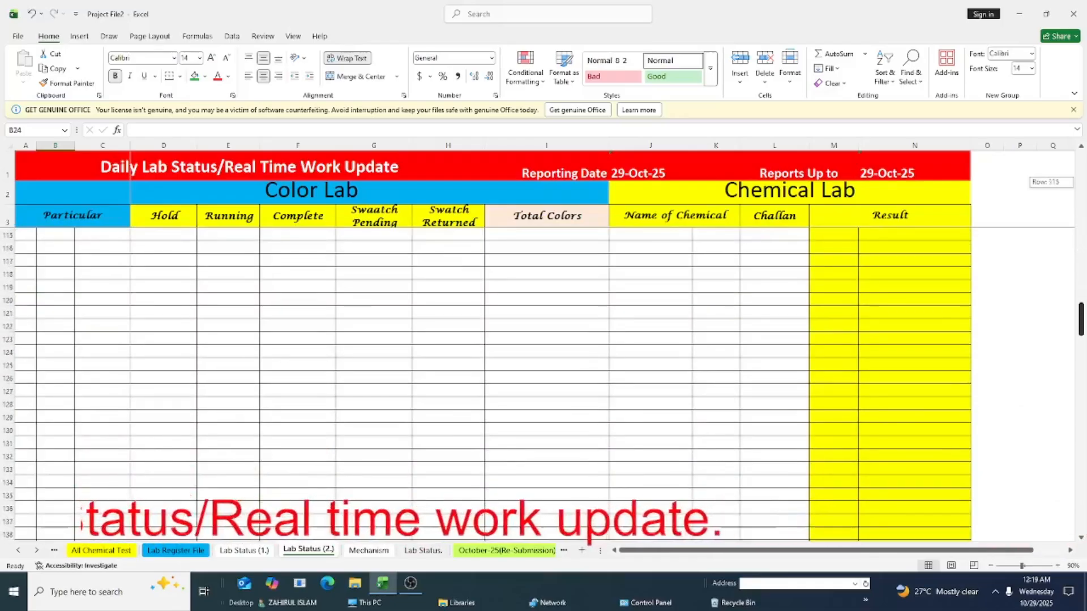
pyautogui.click(750, 380)
pyautogui.scroll(20, 306, 437)
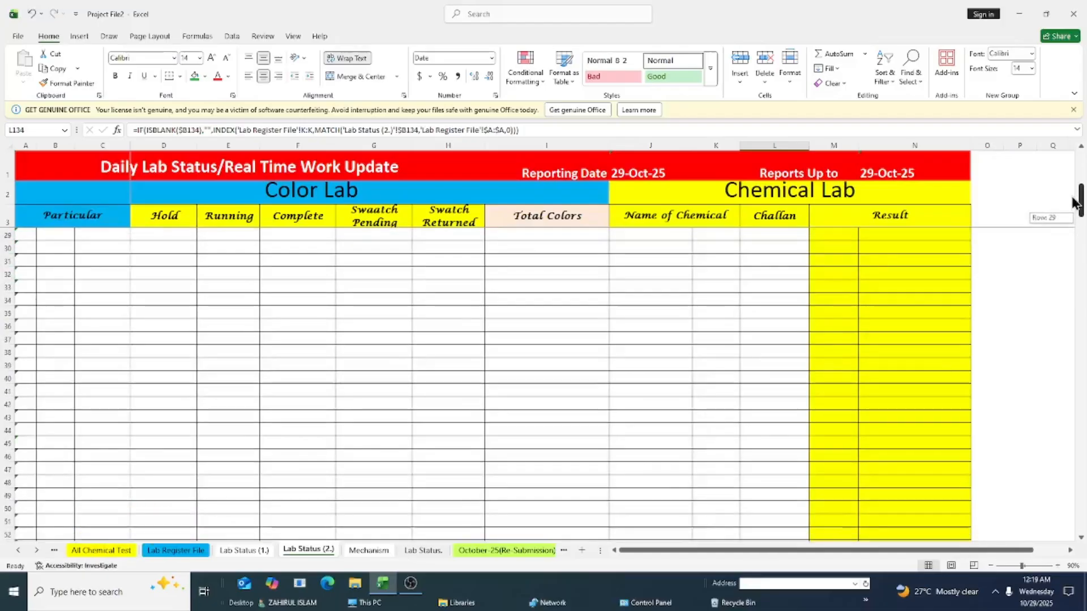
pyautogui.scroll(10, 1081, 223)
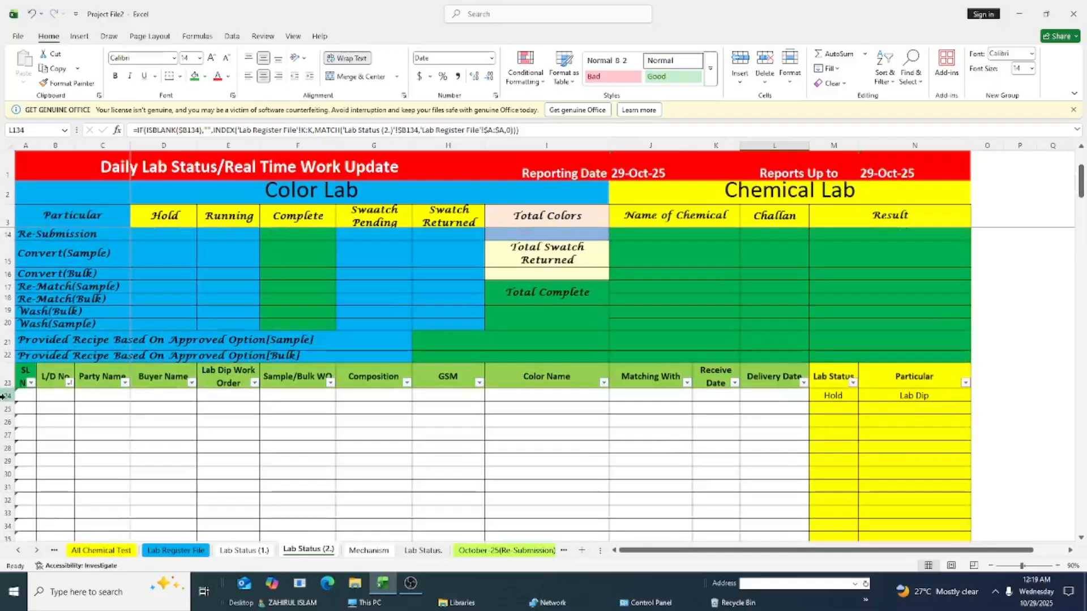
pyautogui.moveTo(7, 395); pyautogui.dragTo(48, 568)
pyautogui.rightClick(93, 396)
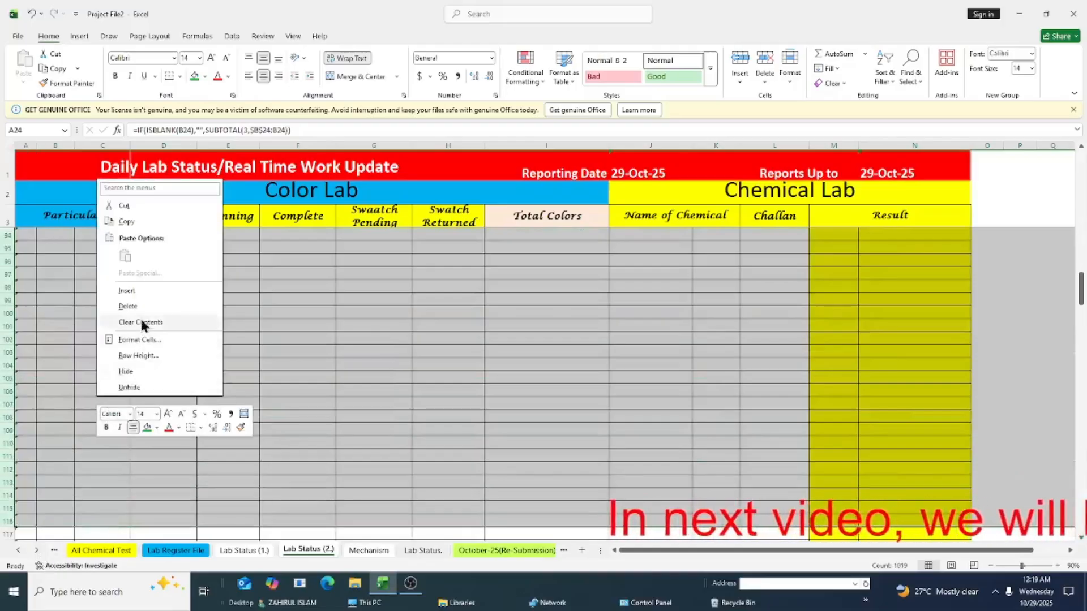
pyautogui.click(128, 306)
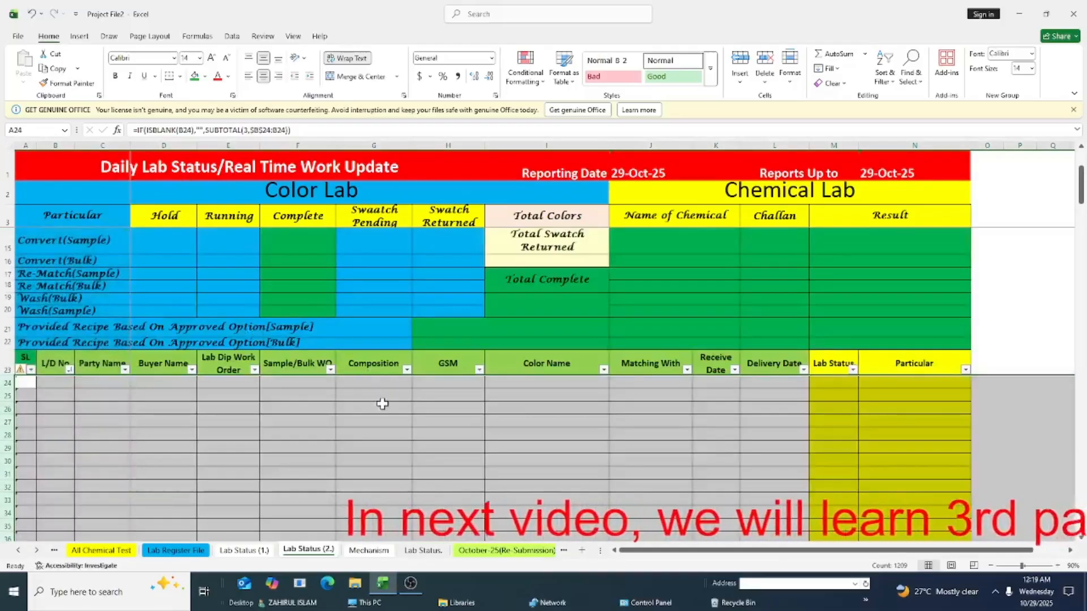
pyautogui.scroll(4, 58, 384)
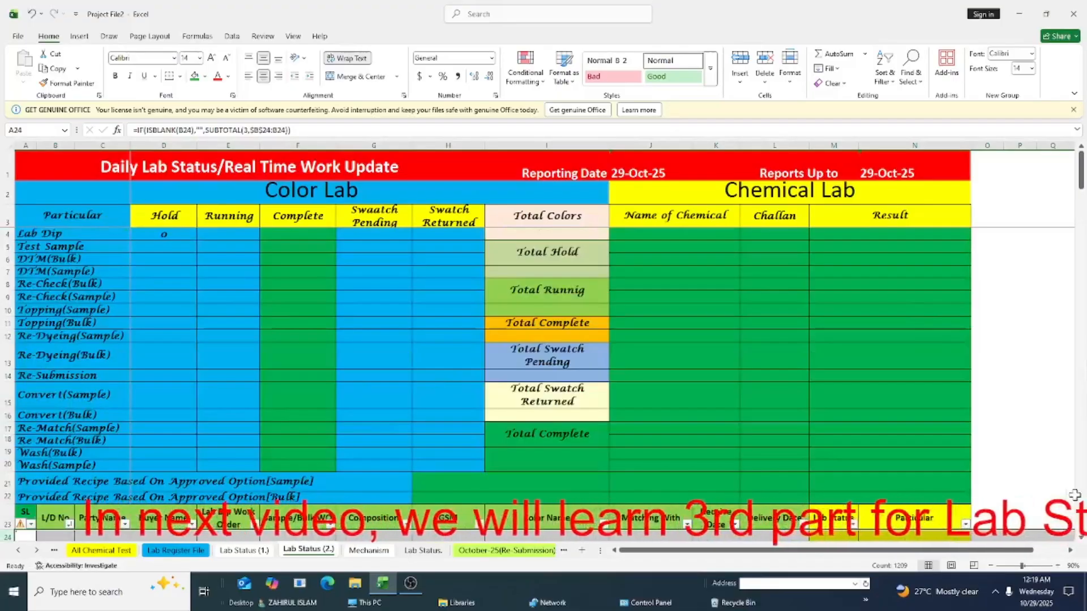
# Enter L/D number 5000 in cell B24 and check the Particular lookup in N24 and the summary count.
pyautogui.scroll(-2, 544, 368)
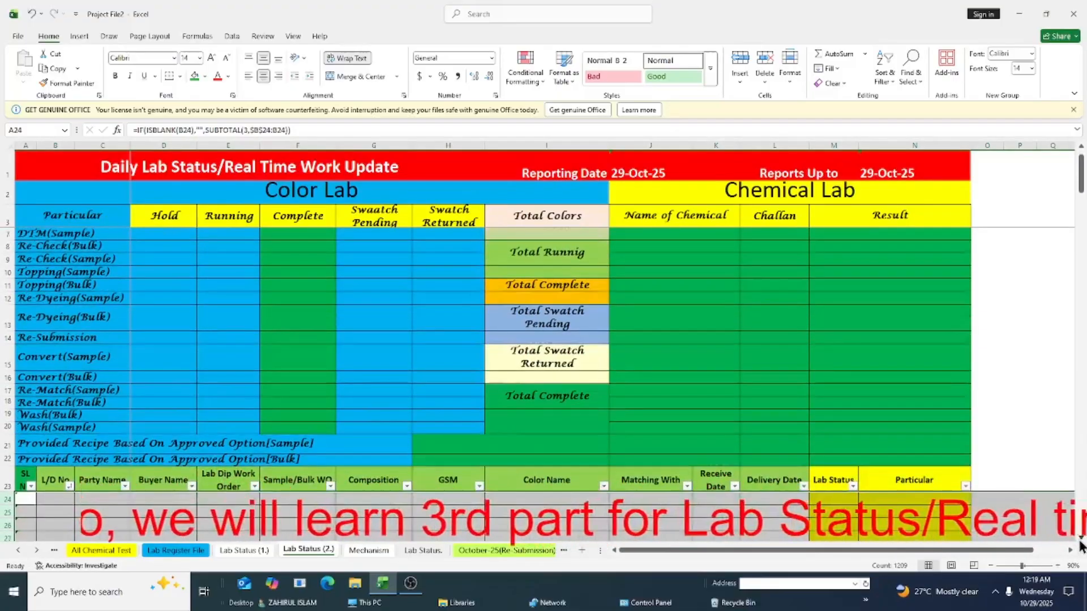
pyautogui.click(56, 486)
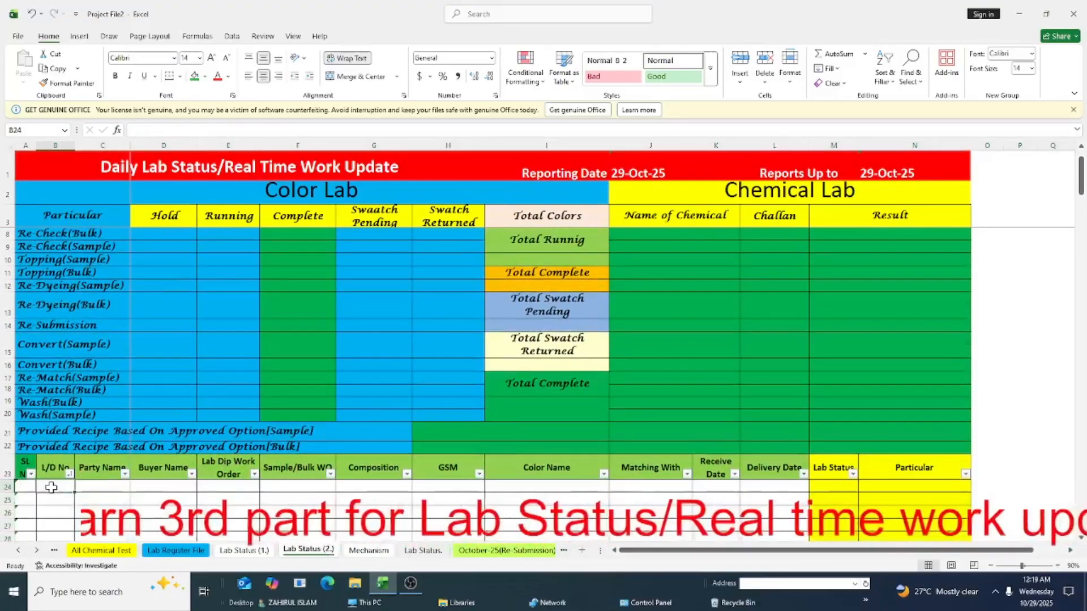
pyautogui.write('5')
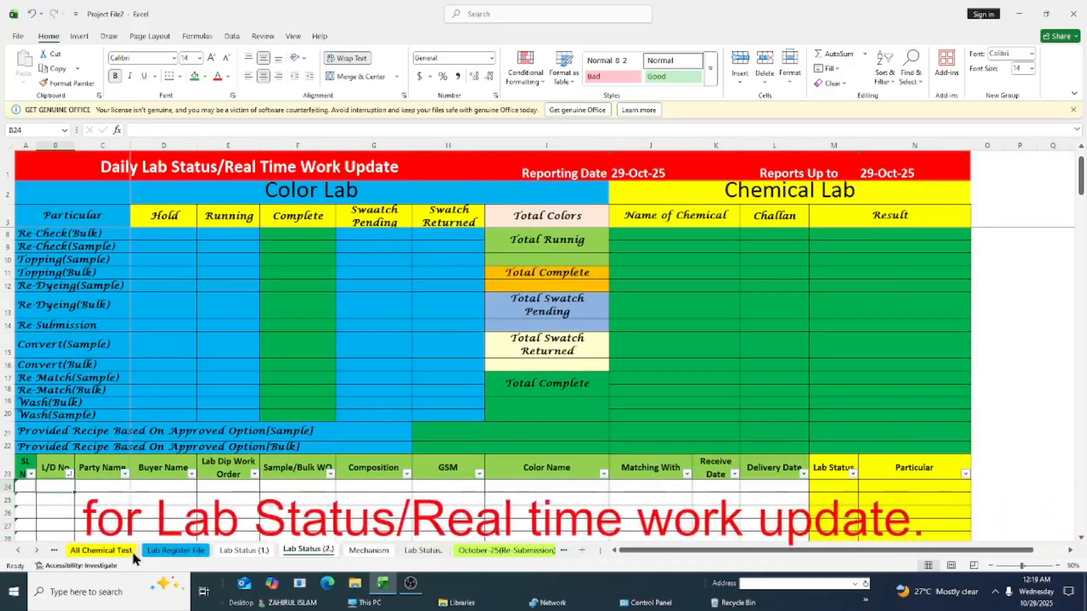
pyautogui.write('000')
pyautogui.press('Return')
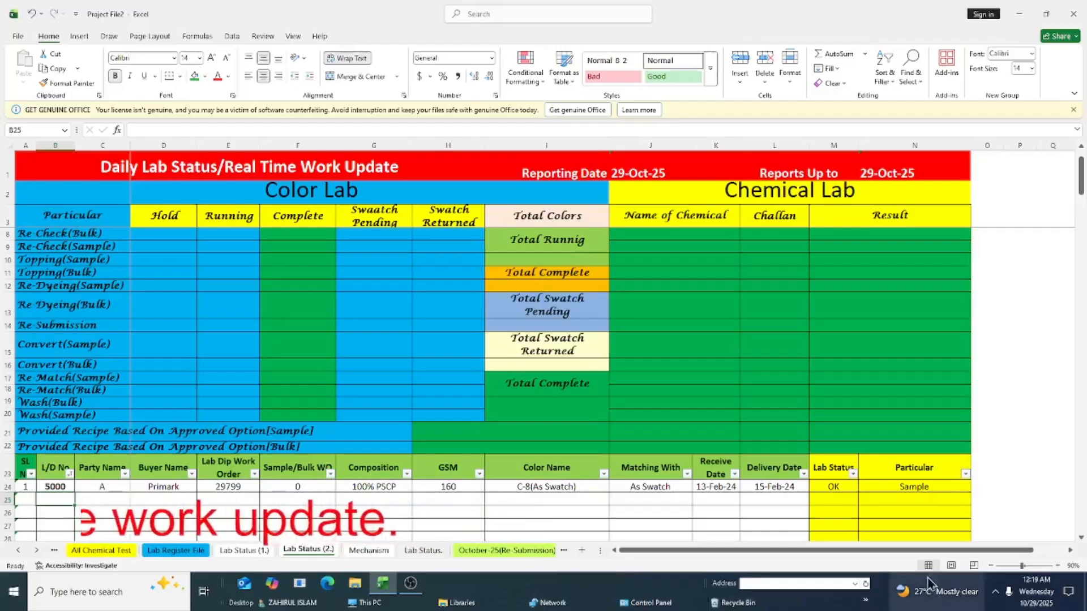
pyautogui.click(921, 487)
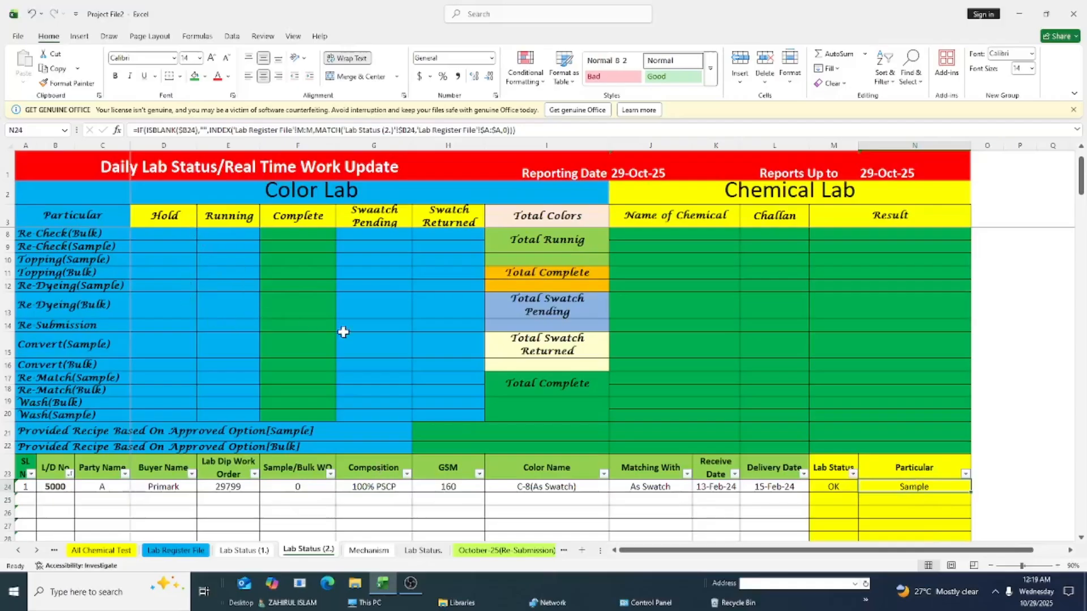
pyautogui.scroll(2, 213, 283)
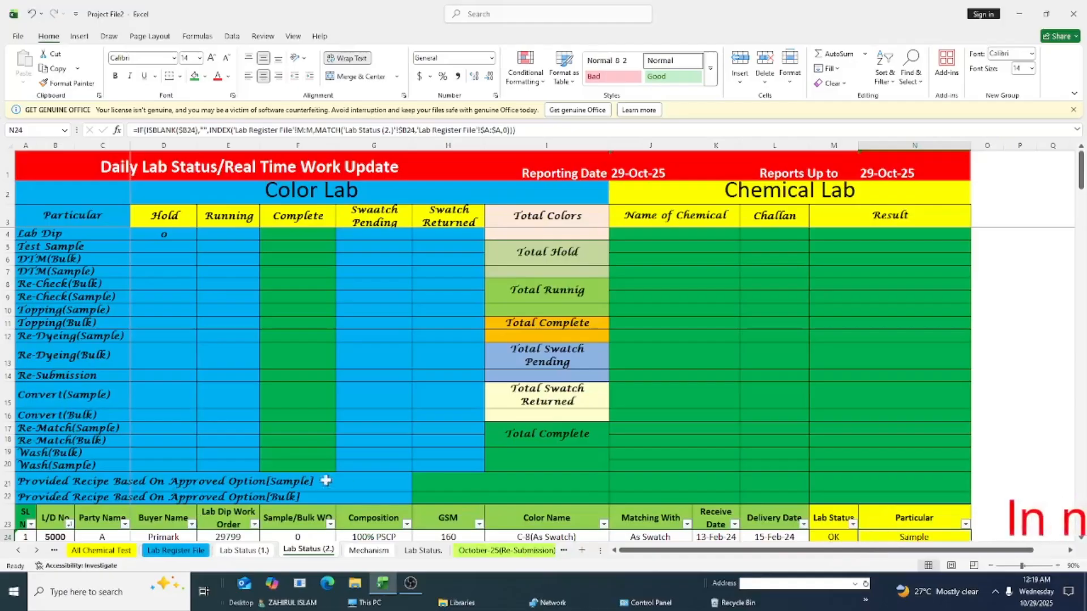
# Filter the Lab Register File sheet's Lab Status column to show only Hold records.
pyautogui.click(178, 551)
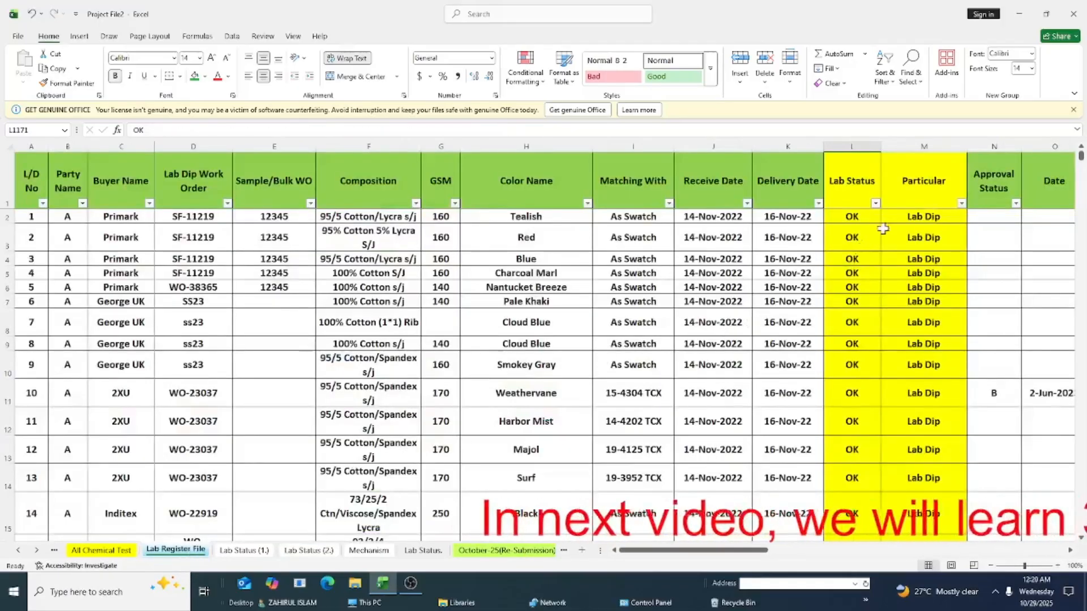
pyautogui.click(962, 204)
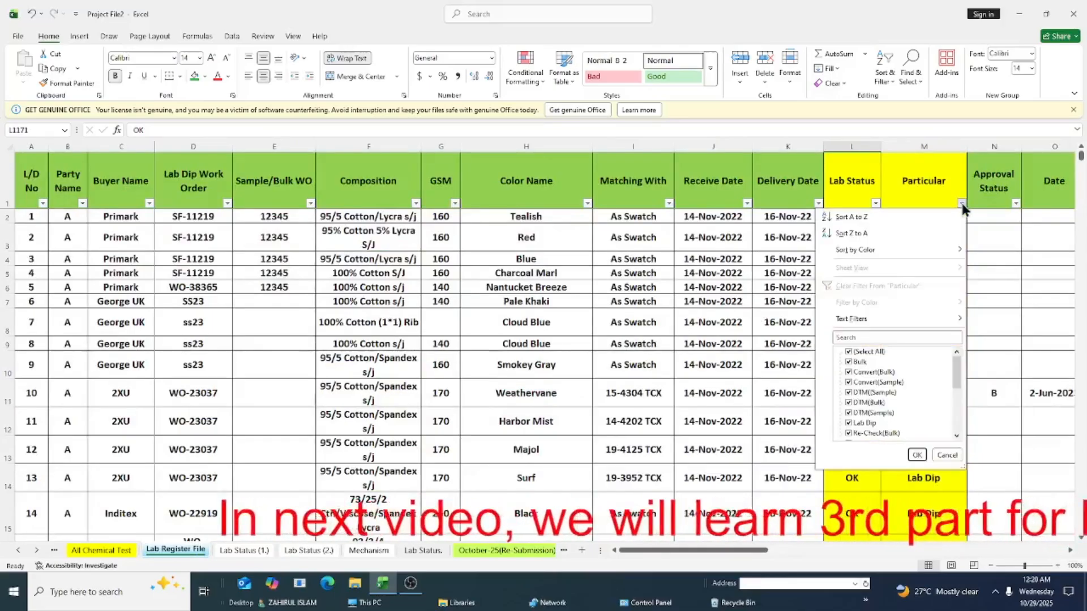
pyautogui.click(990, 255)
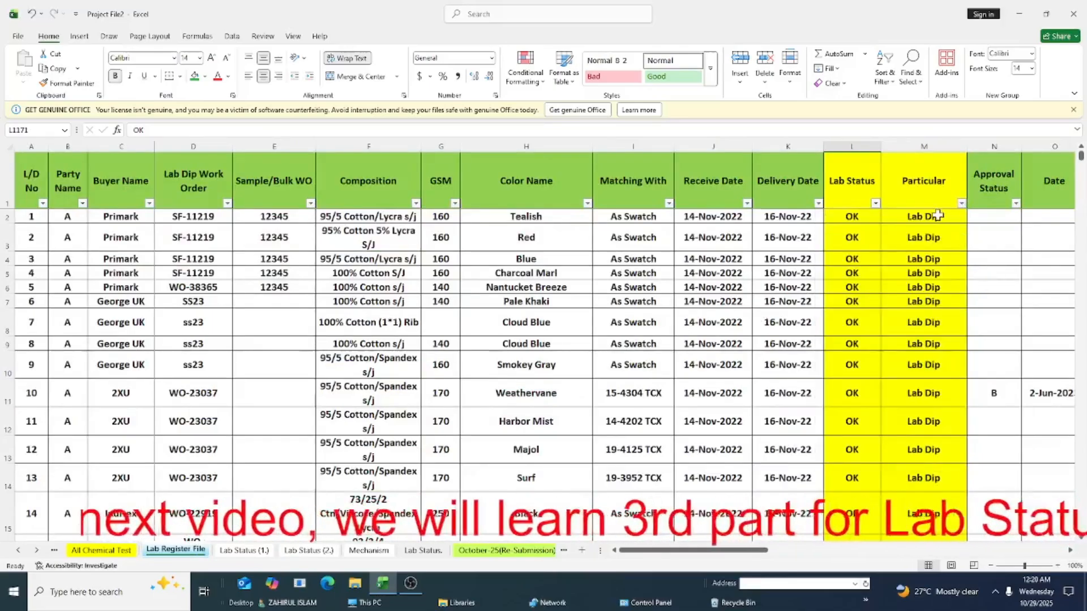
pyautogui.click(876, 204)
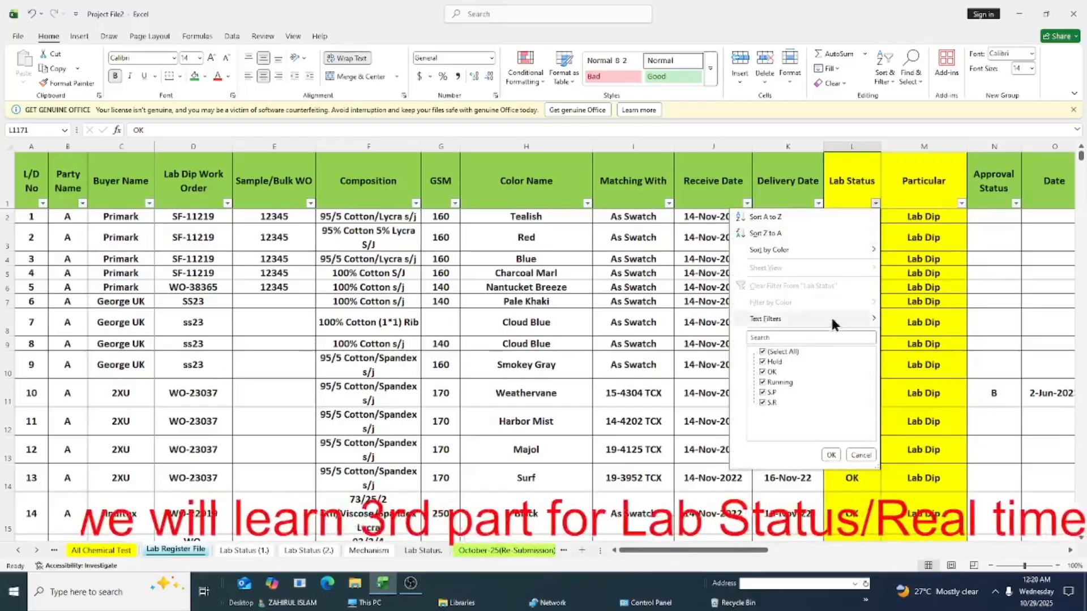
pyautogui.click(764, 353)
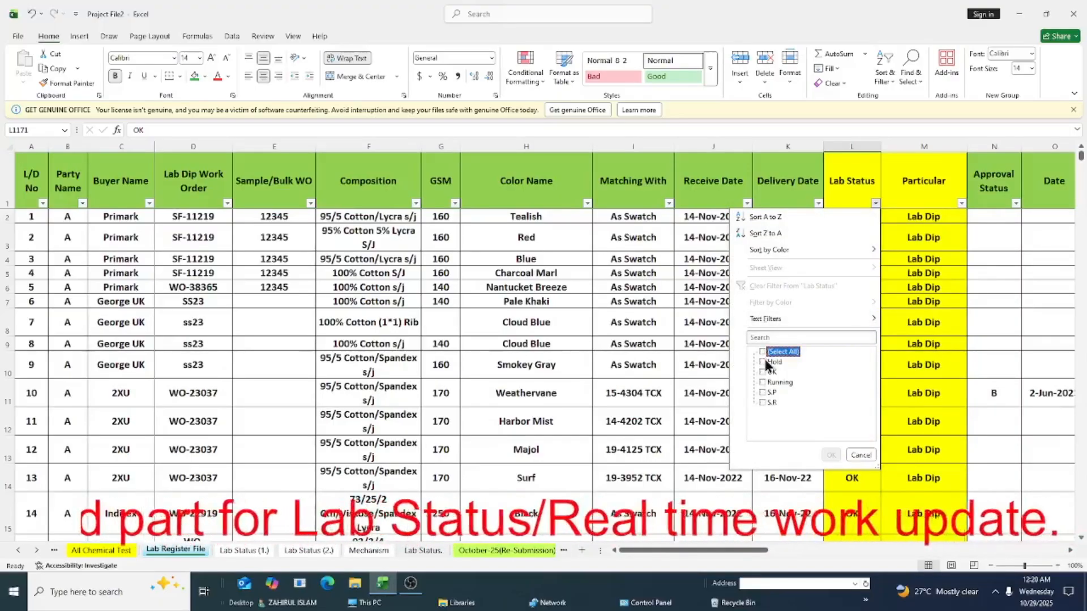
pyautogui.click(763, 361)
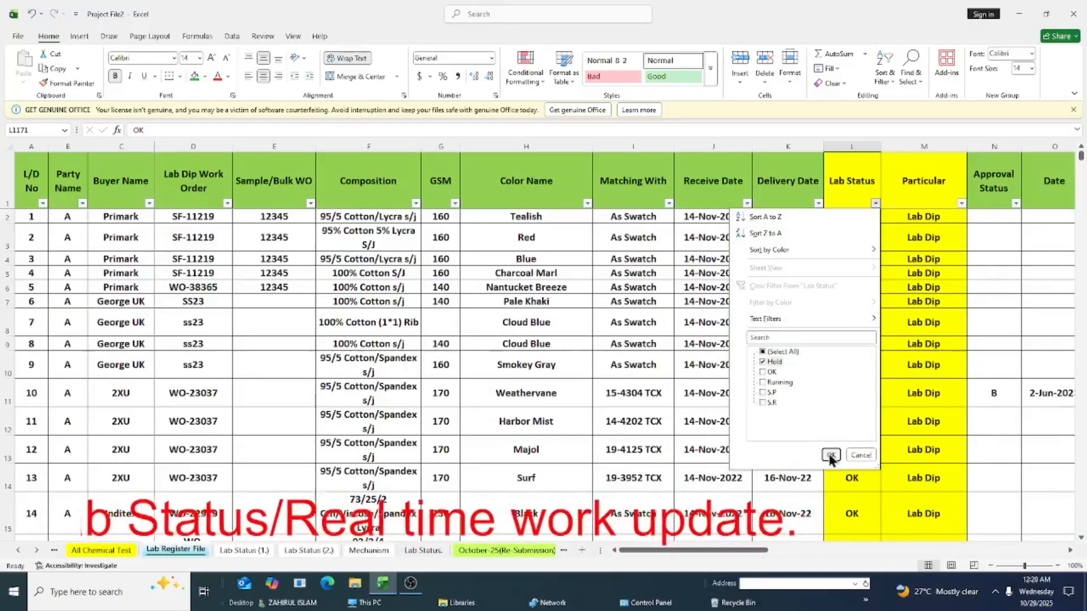
pyautogui.click(830, 455)
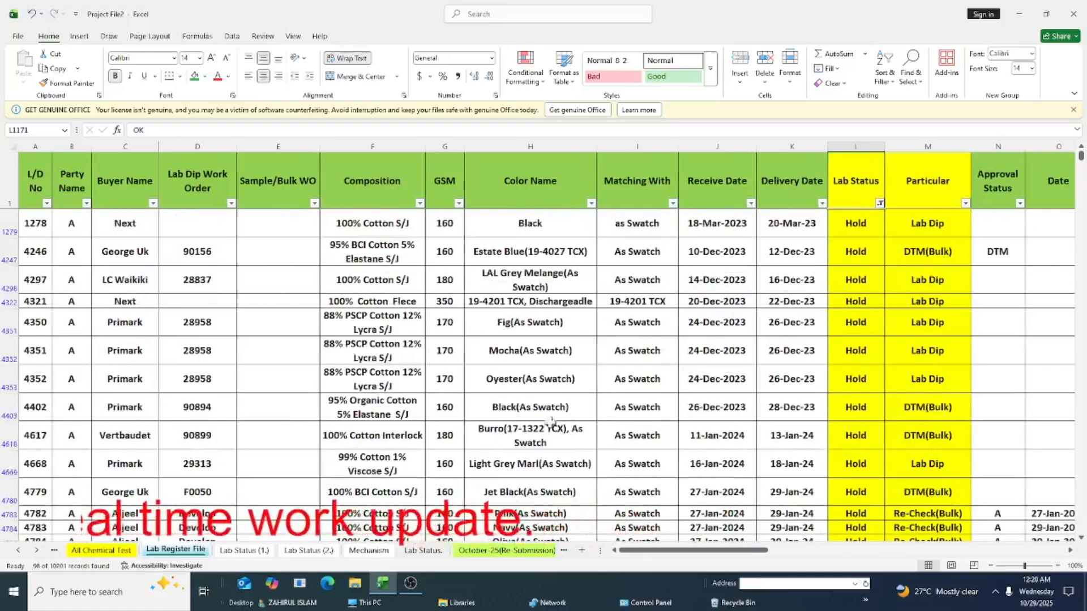
# Copy the L/D numbers 10075 to 10083 from the last rows of the filtered Hold records.
pyautogui.scroll(-10, 550, 422)
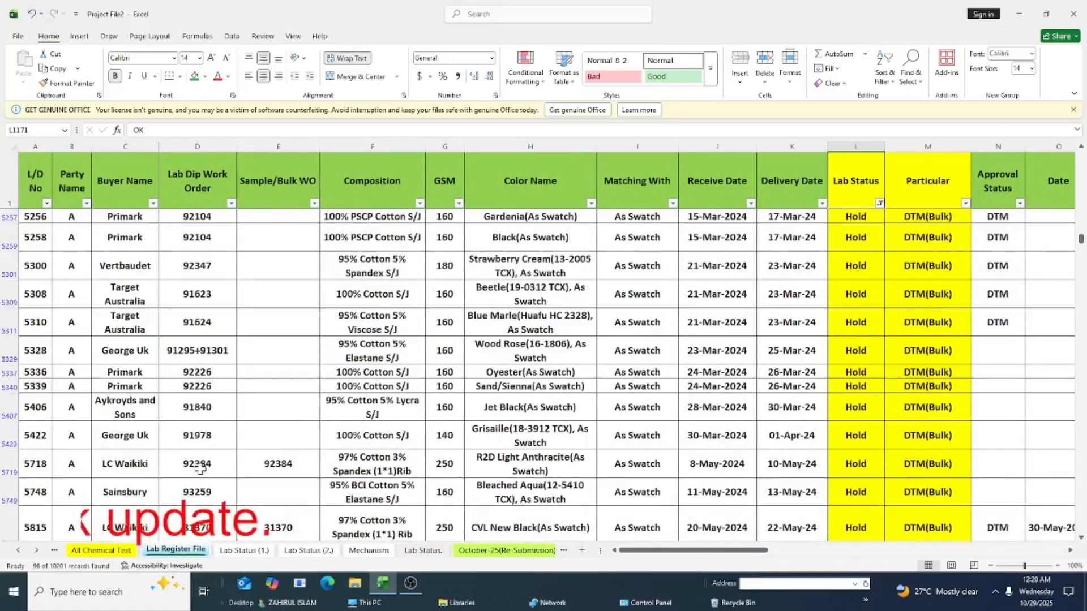
pyautogui.scroll(-8, 200, 469)
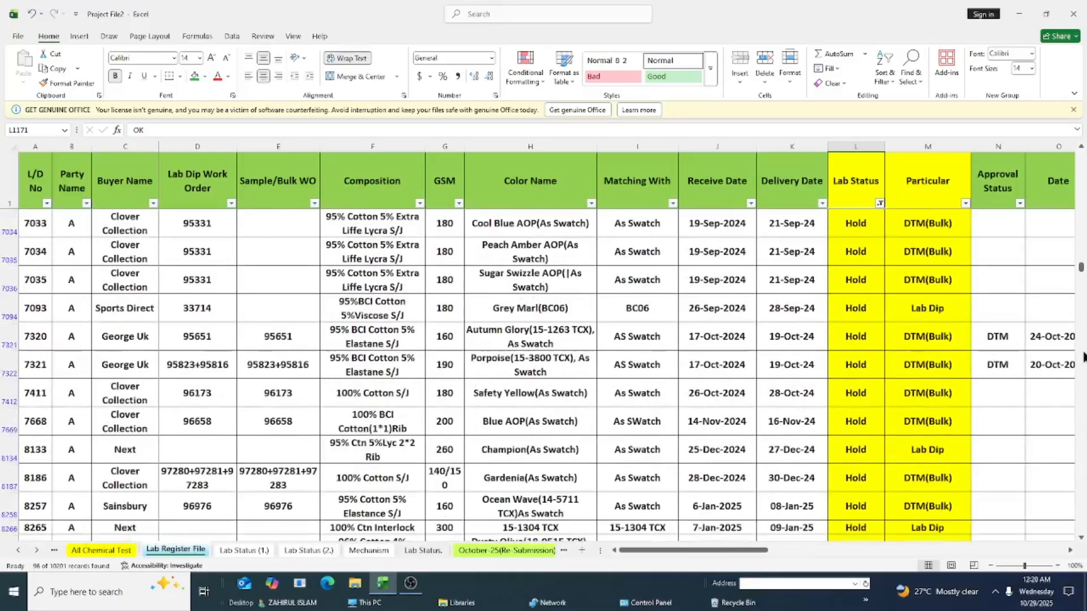
pyautogui.moveTo(1080, 269); pyautogui.dragTo(1080, 310)
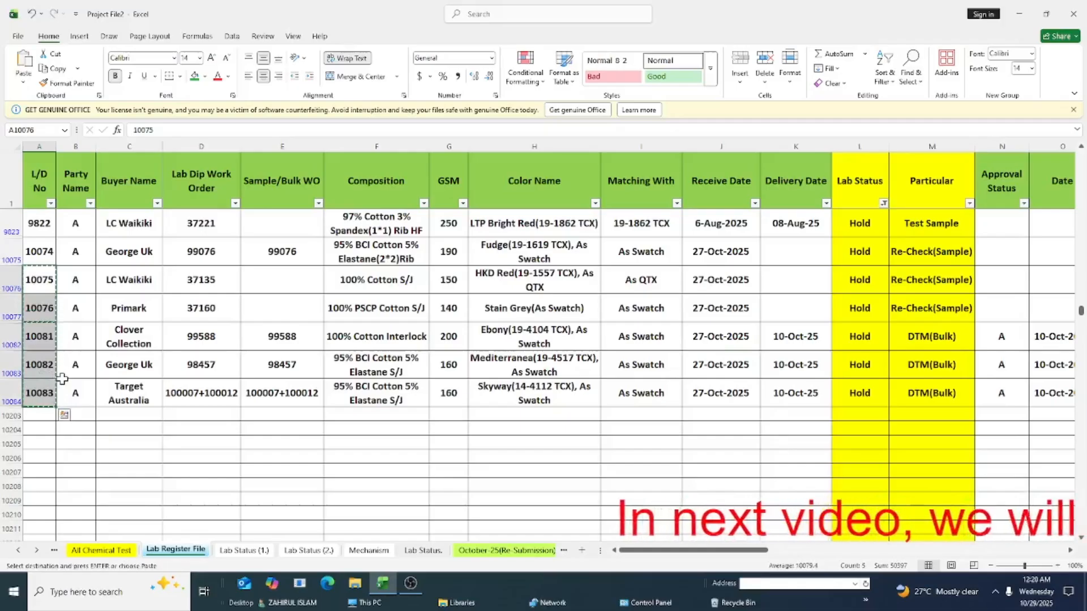
# Paste the copied L/D numbers from cell B24 down in the Lab Status (2.) sheet and check the Lab Dip Hold count.
pyautogui.click(305, 550)
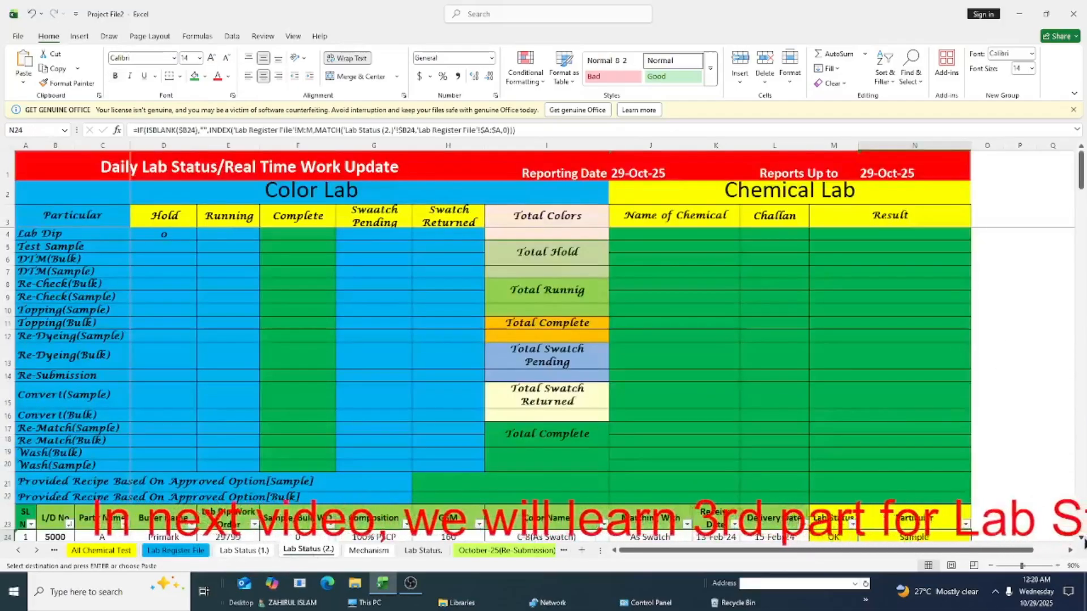
pyautogui.click(1081, 539)
pyautogui.click(1081, 539)
pyautogui.click(1082, 539)
pyautogui.click(1081, 539)
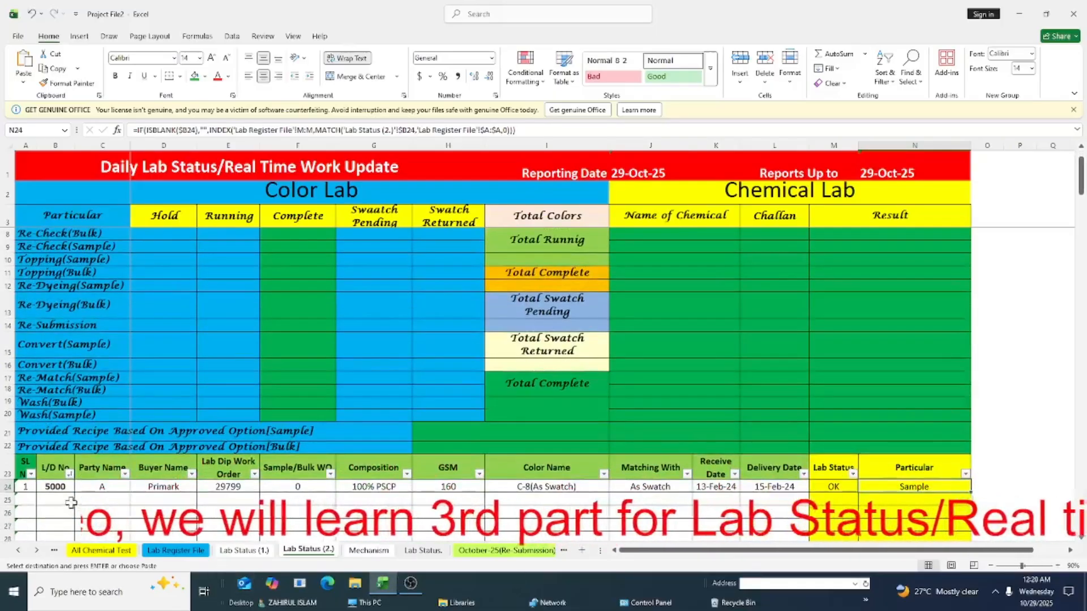
pyautogui.click(57, 487)
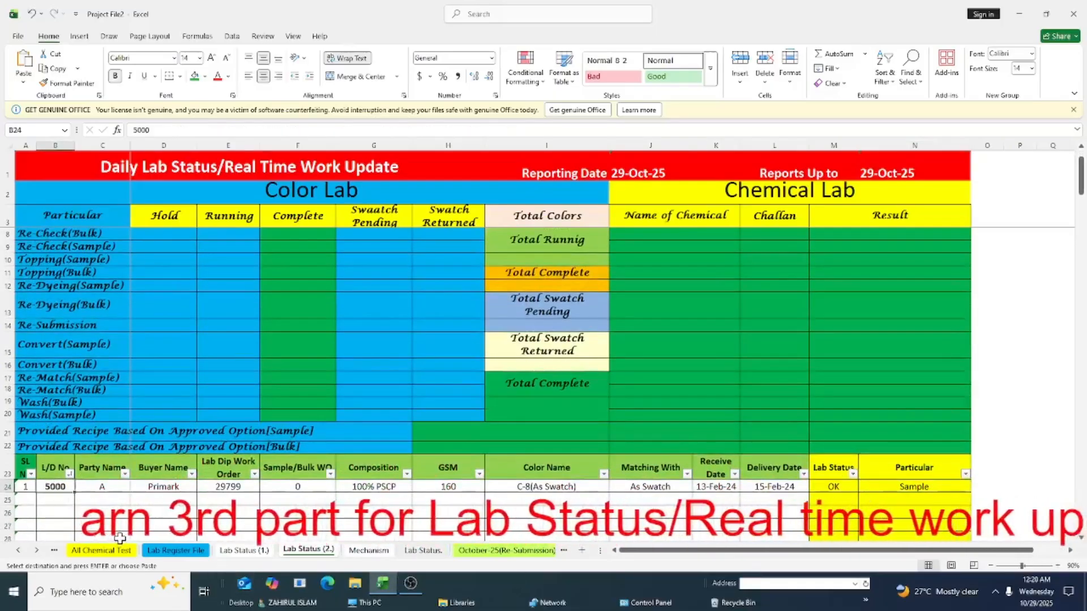
pyautogui.hotkey('ctrl', 'v')
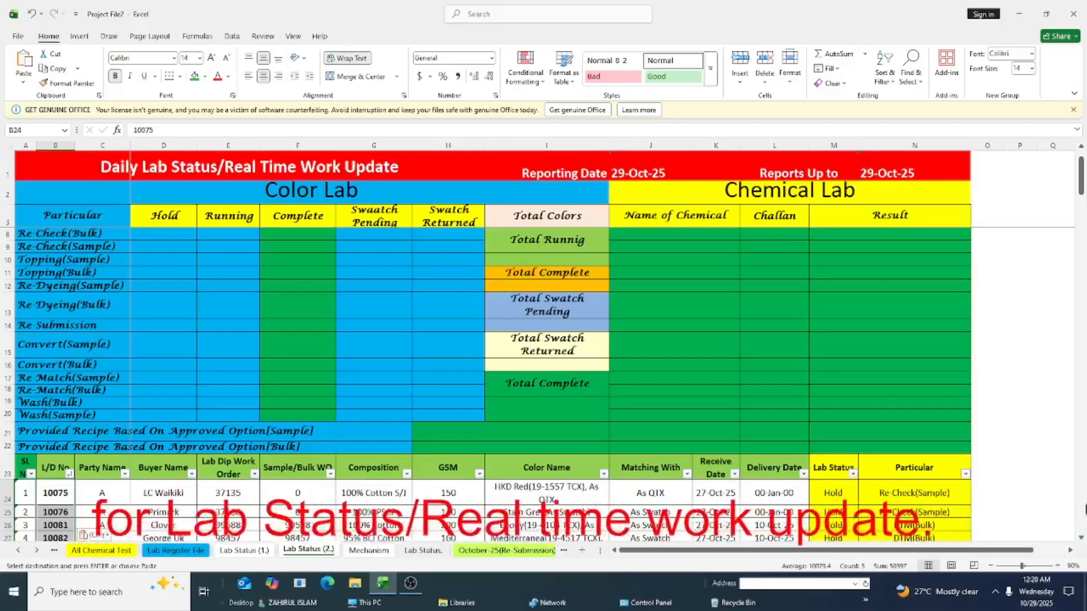
pyautogui.scroll(-1, 1007, 540)
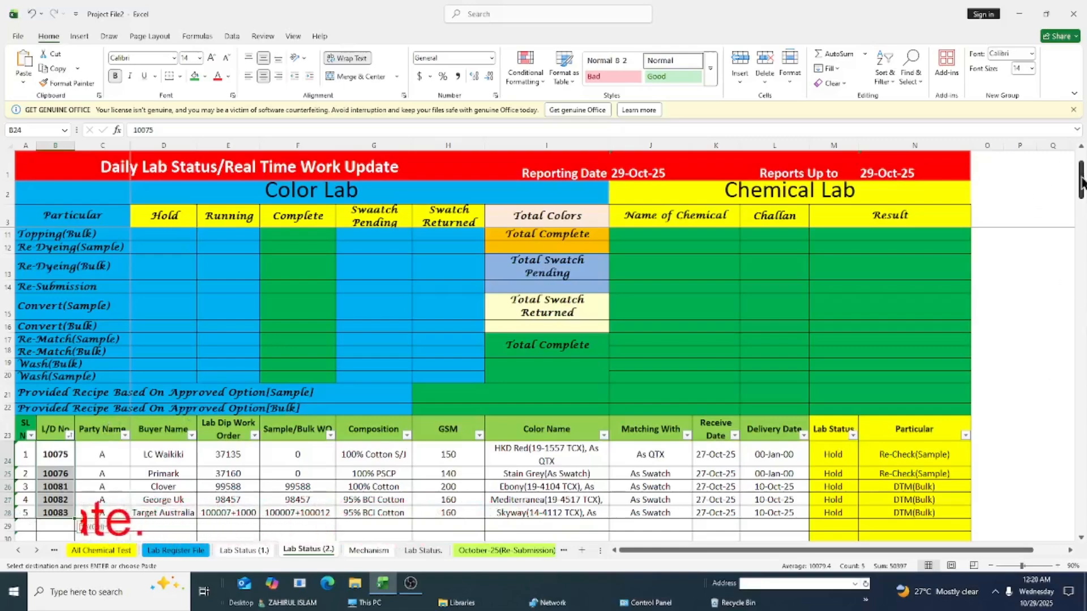
pyautogui.moveTo(1080, 182); pyautogui.dragTo(1078, 161)
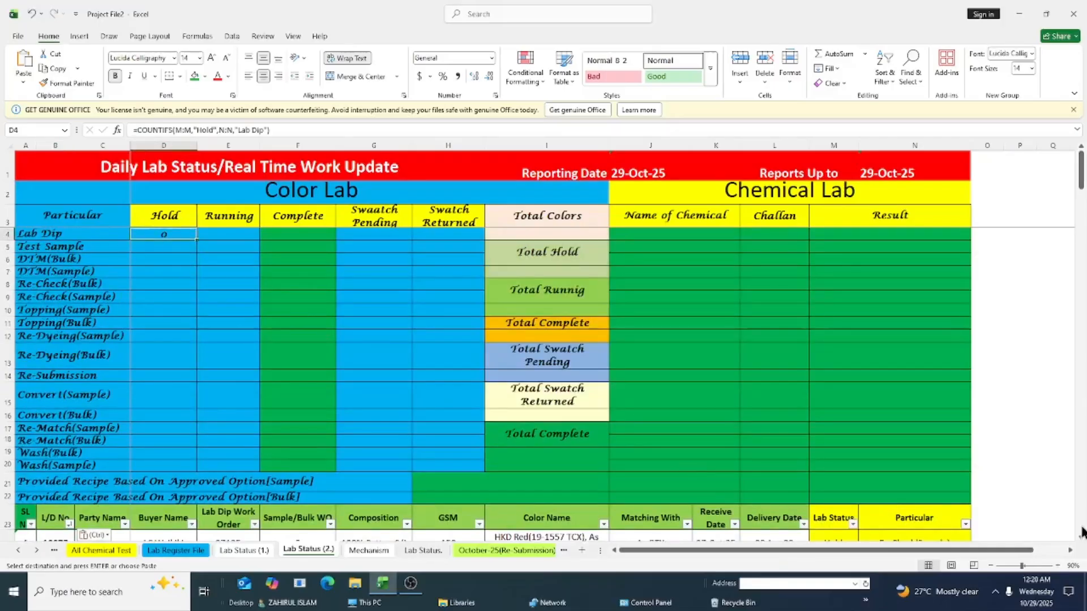
pyautogui.scroll(-4, 1082, 541)
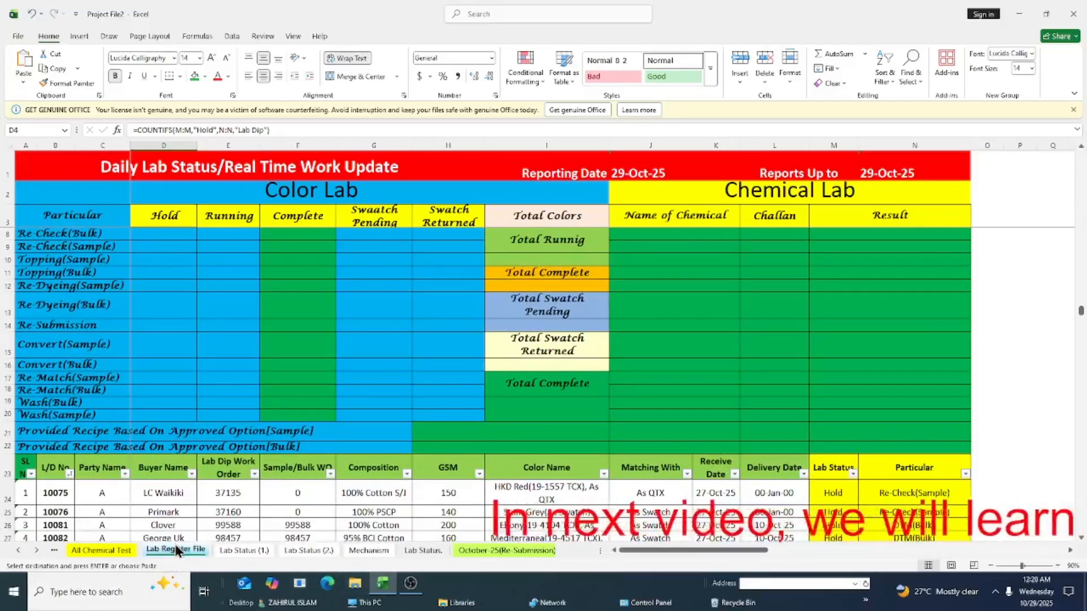
# Filter the Lab Register File sheet's Particular column to show only Lab Dip records.
pyautogui.click(176, 550)
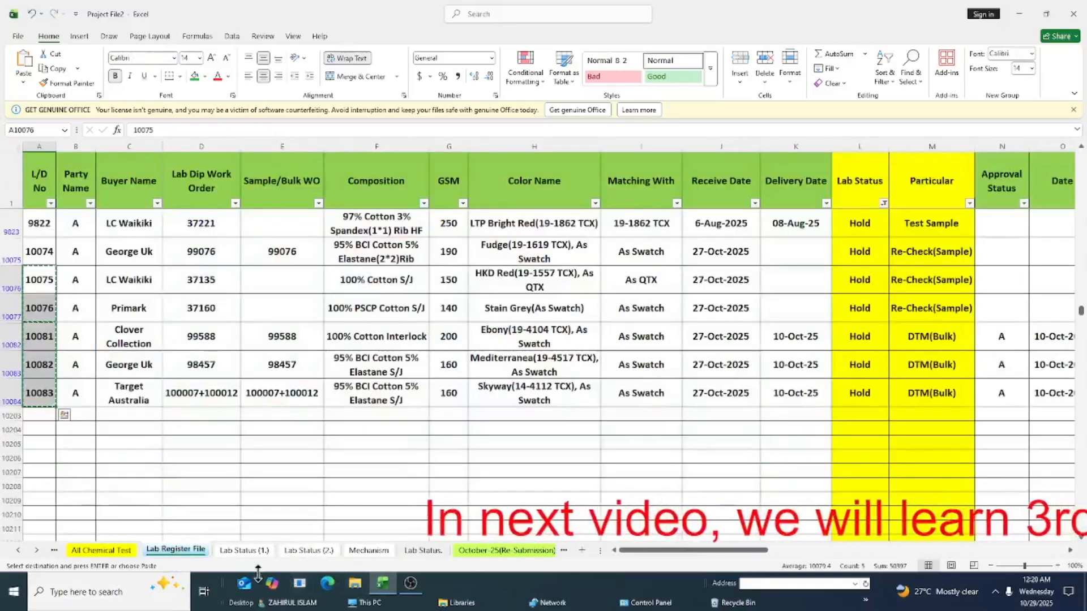
pyautogui.click(969, 204)
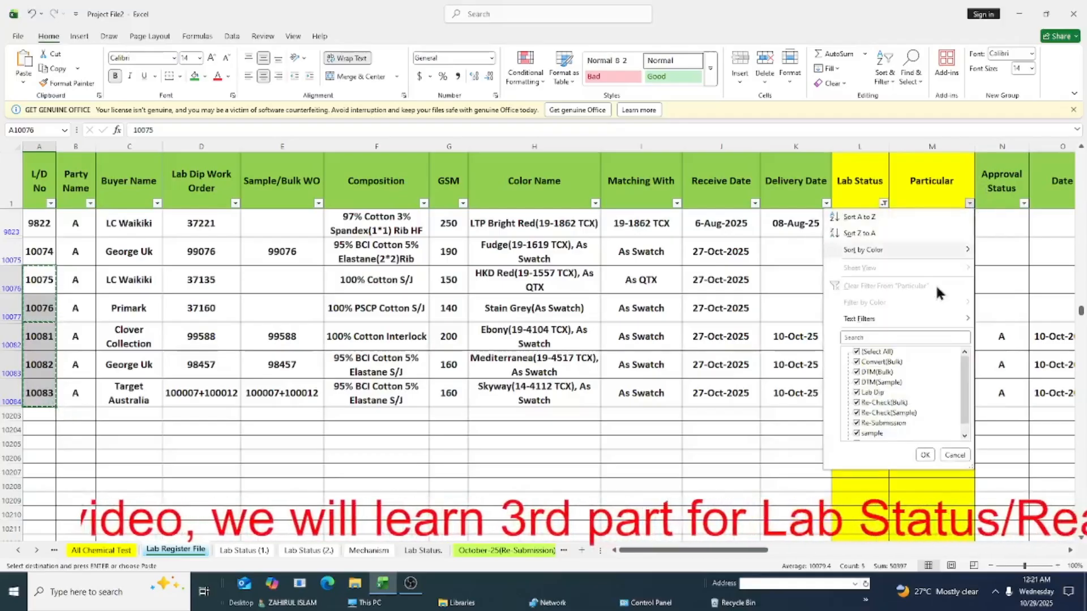
pyautogui.click(872, 352)
pyautogui.click(860, 391)
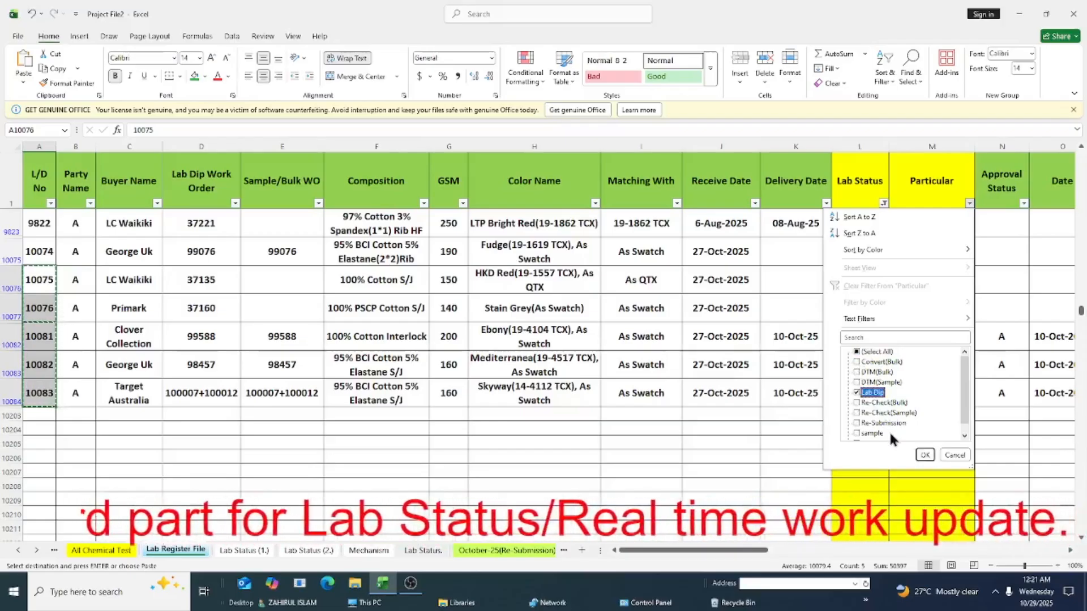
pyautogui.click(926, 455)
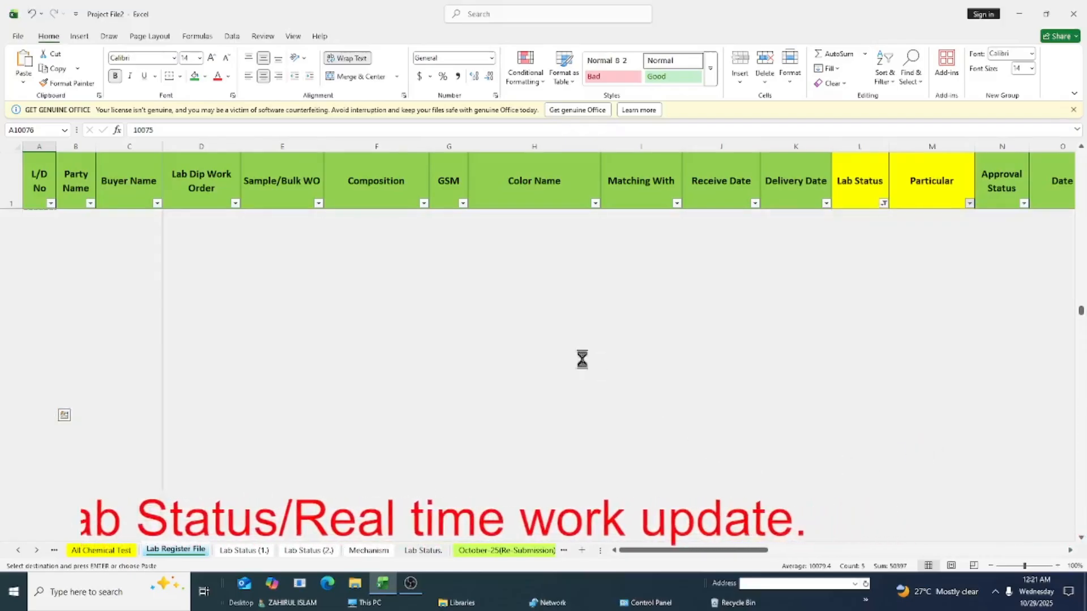
# Copy L/D numbers 6746 to 9178 from the last filtered Hold rows and paste them from cell B24 down in Lab Status (2.).
pyautogui.scroll(2, 582, 359)
pyautogui.scroll(6, 576, 354)
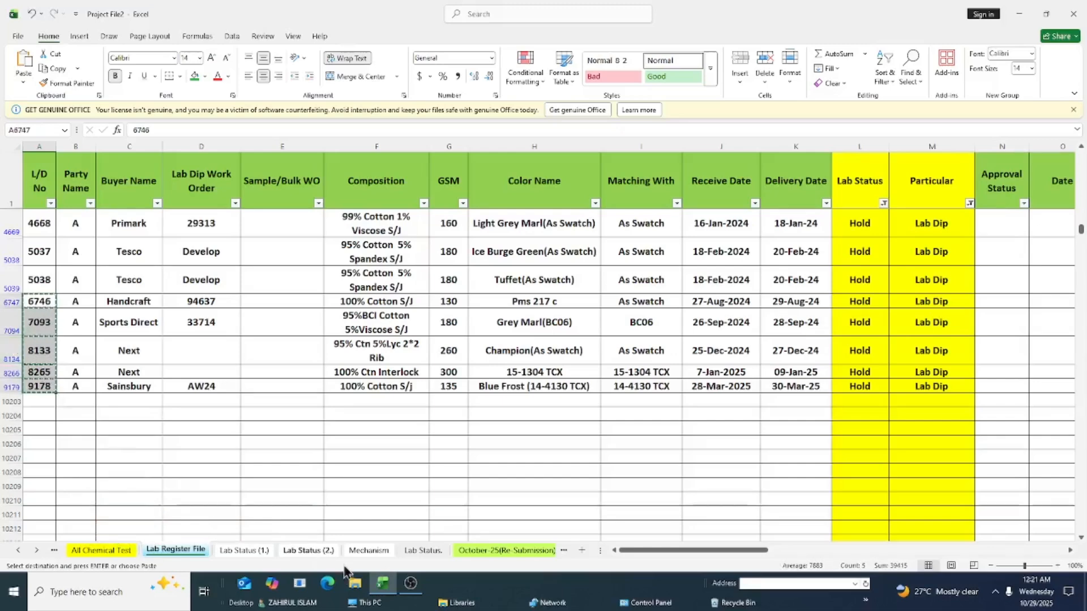
pyautogui.click(311, 549)
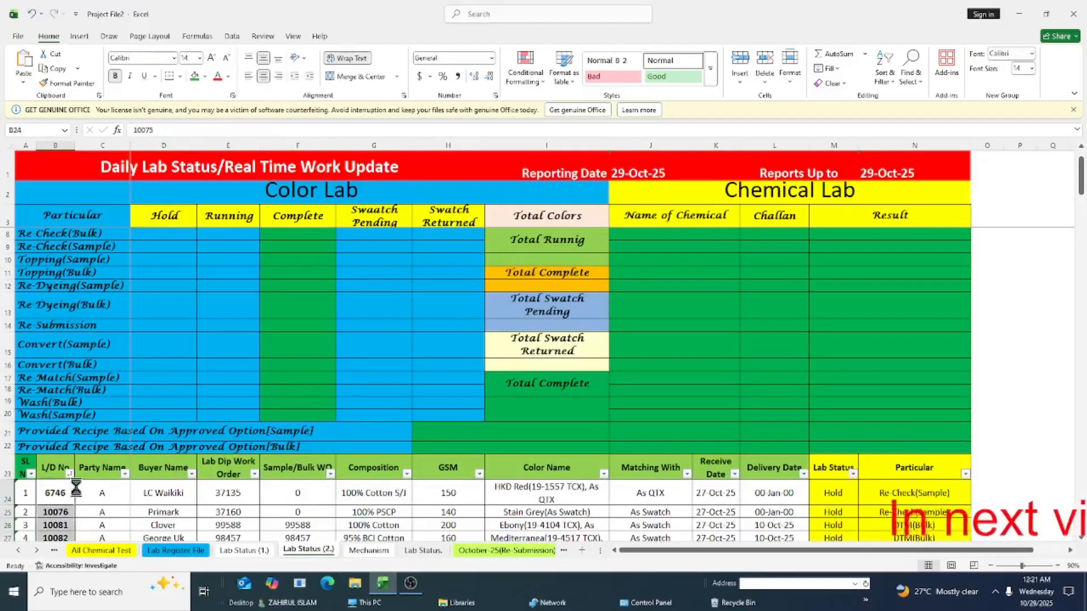
pyautogui.hotkey('ctrl', 'v')
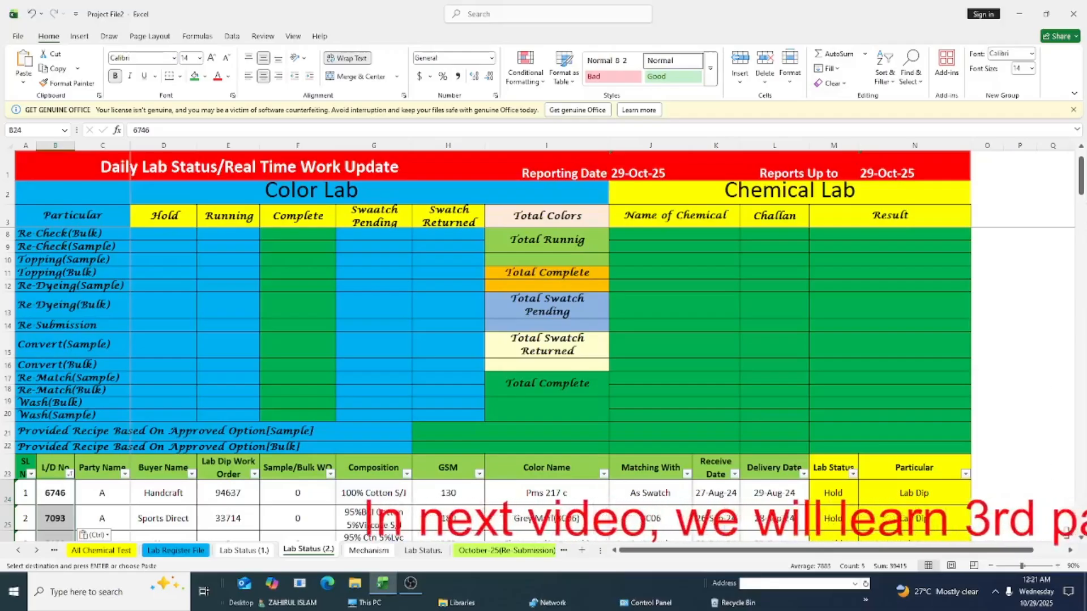
# Review the five pasted rows' Lab Status and Particular values and check the Lab Dip Hold count in D4.
pyautogui.click(1080, 541)
pyautogui.scroll(-5, 1080, 540)
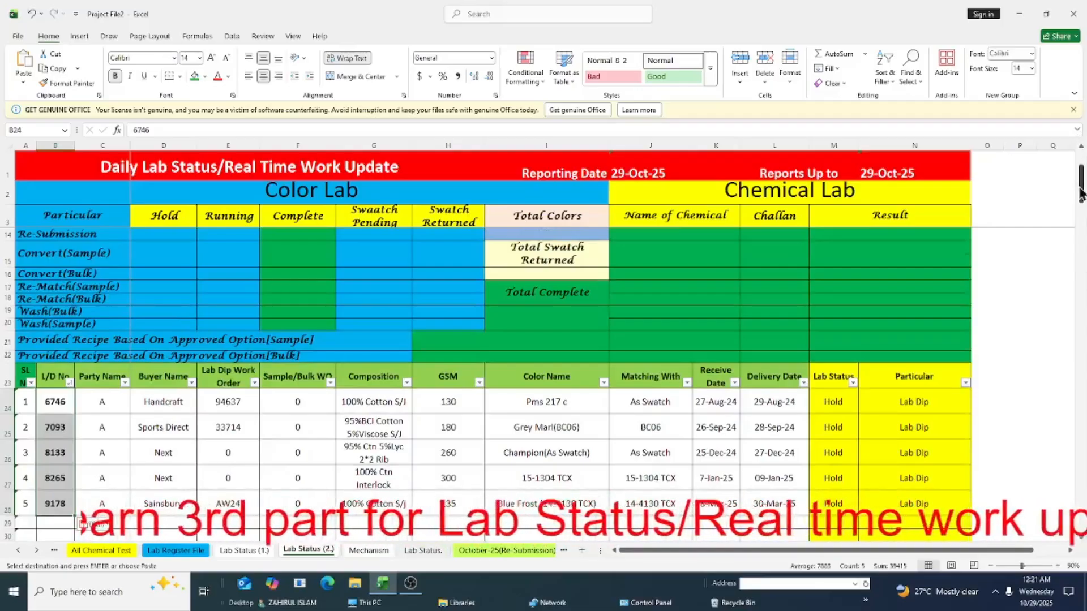
pyautogui.scroll(4, 106, 409)
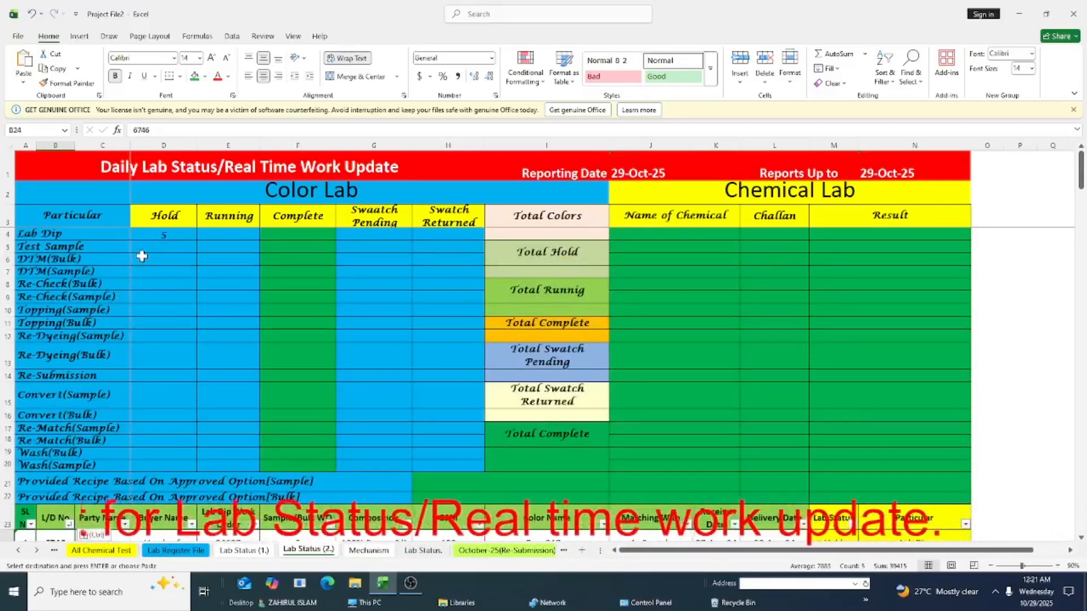
pyautogui.click(161, 234)
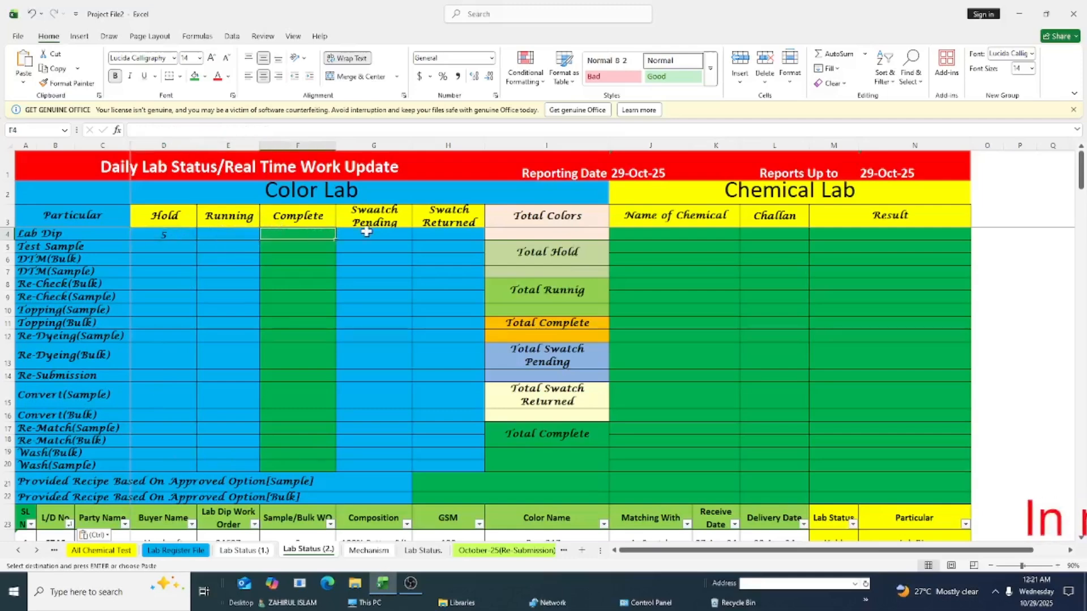
pyautogui.click(420, 234)
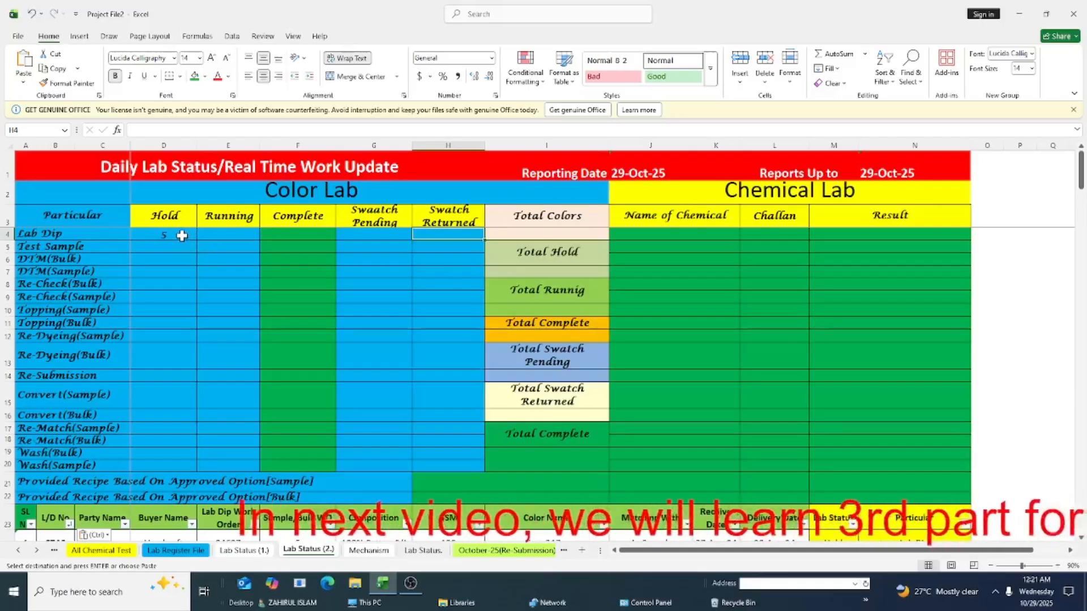
# Make the column references in D4's COUNTIFS formula absolute, as $M:$M and $N:$N.
pyautogui.click(178, 235)
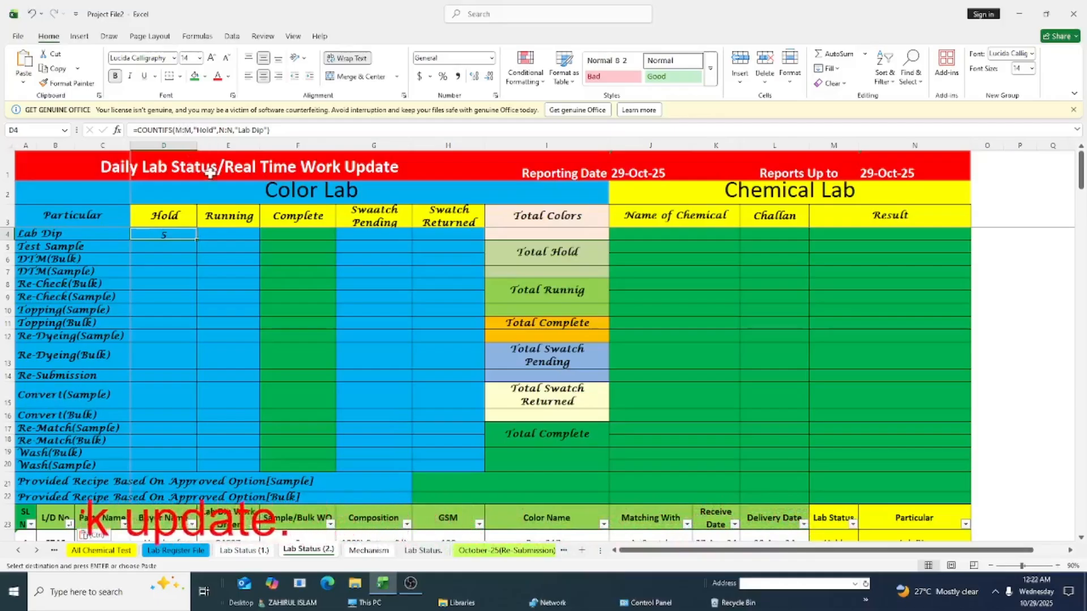
pyautogui.click(181, 130)
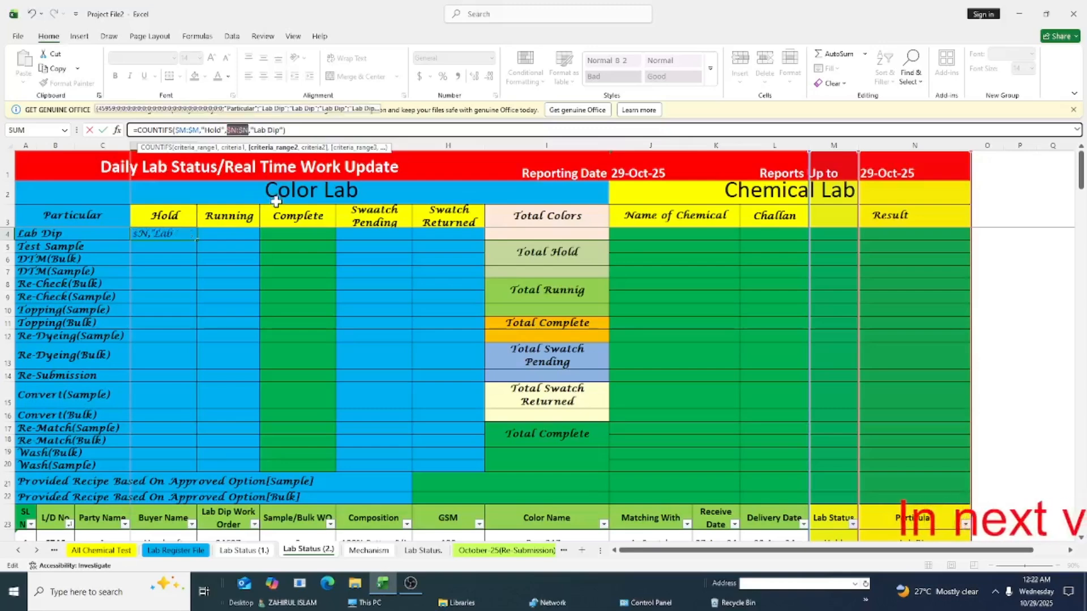
pyautogui.press('Return')
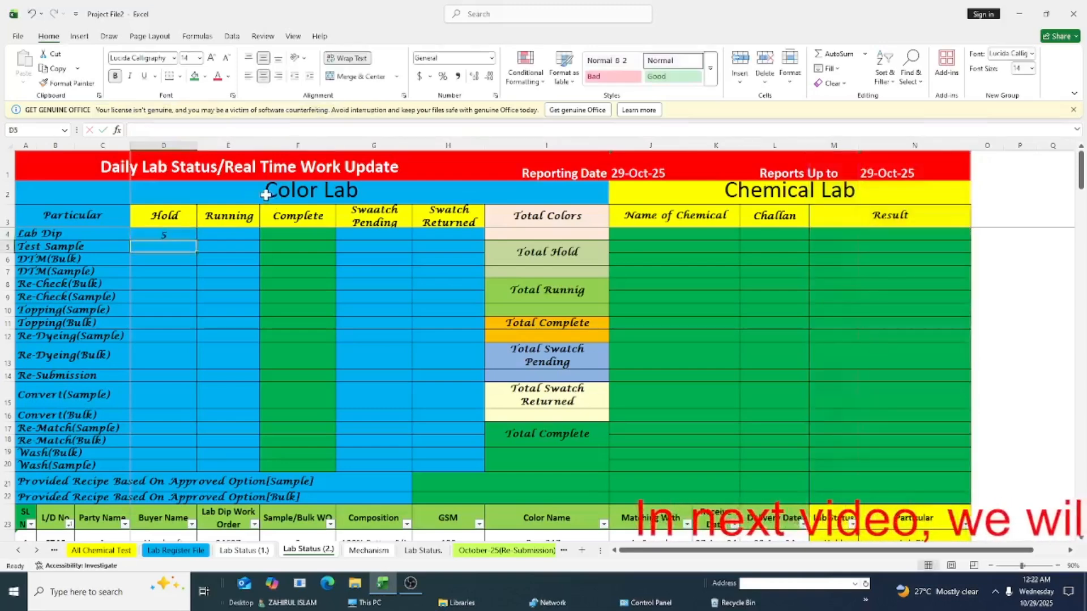
# Copy the Lab Dip Hold formula from D4 to E4:H4, the Running through Swatch Returned columns.
pyautogui.click(168, 234)
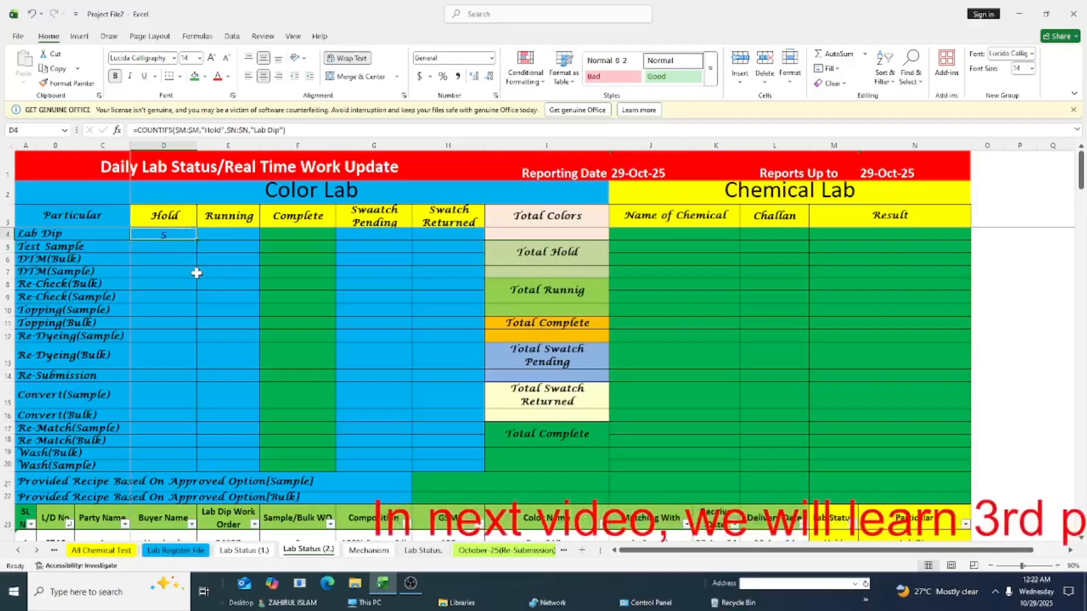
pyautogui.hotkey('ctrl', 'c')
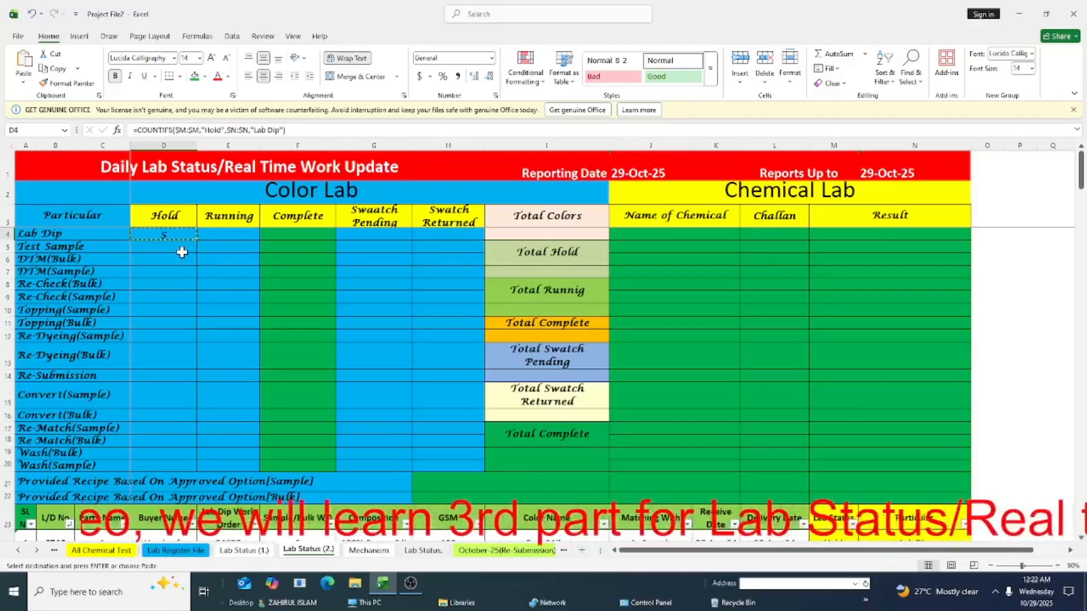
pyautogui.moveTo(223, 234); pyautogui.dragTo(420, 235)
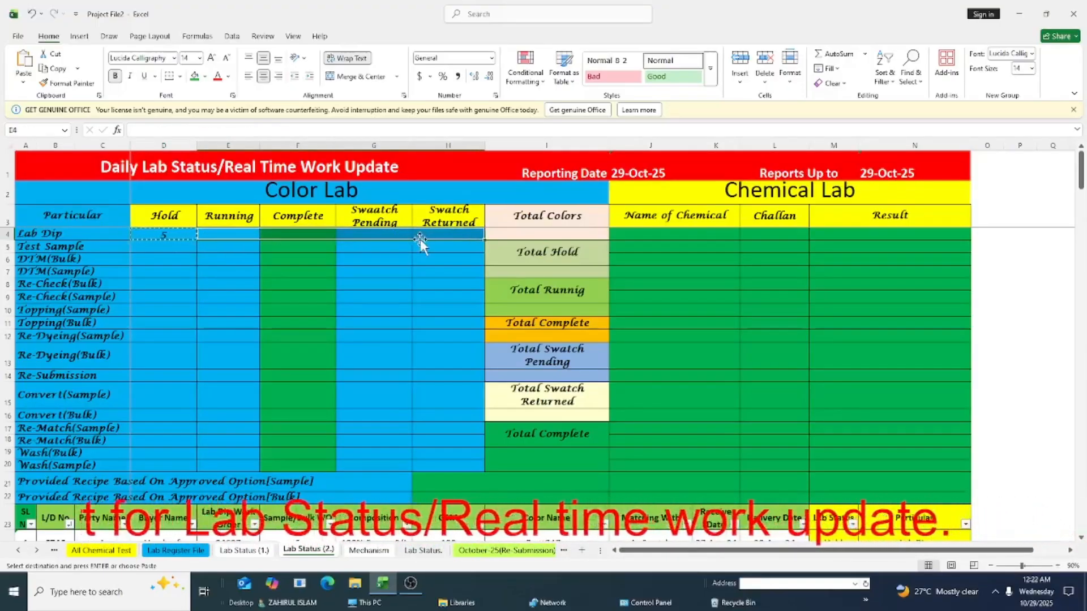
pyautogui.hotkey('ctrl', 'v')
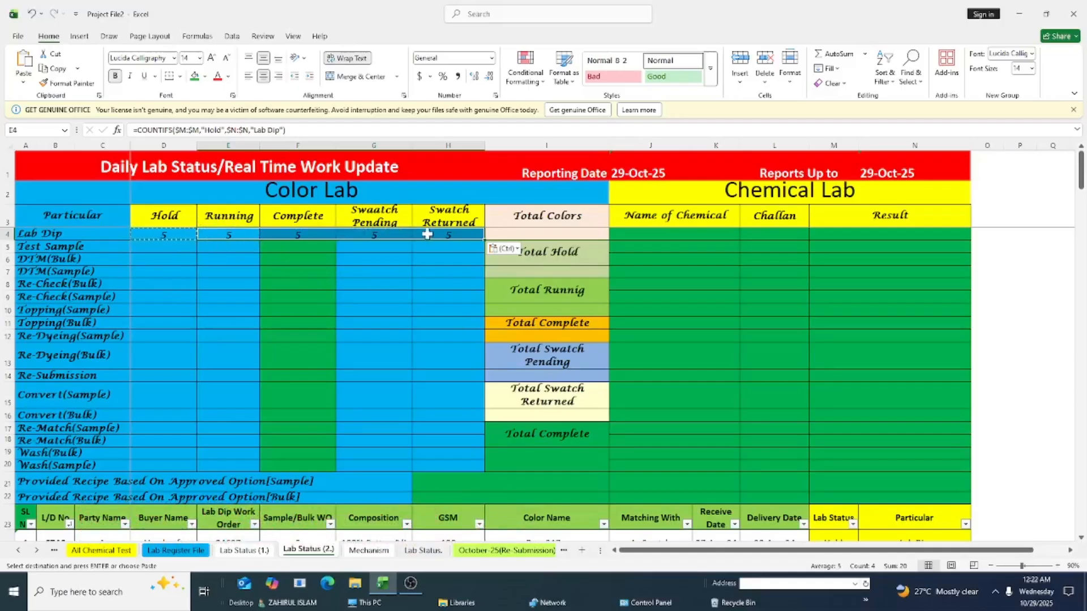
# Change the status criterion in E4's COUNTIFS formula to "Running".
pyautogui.click(226, 236)
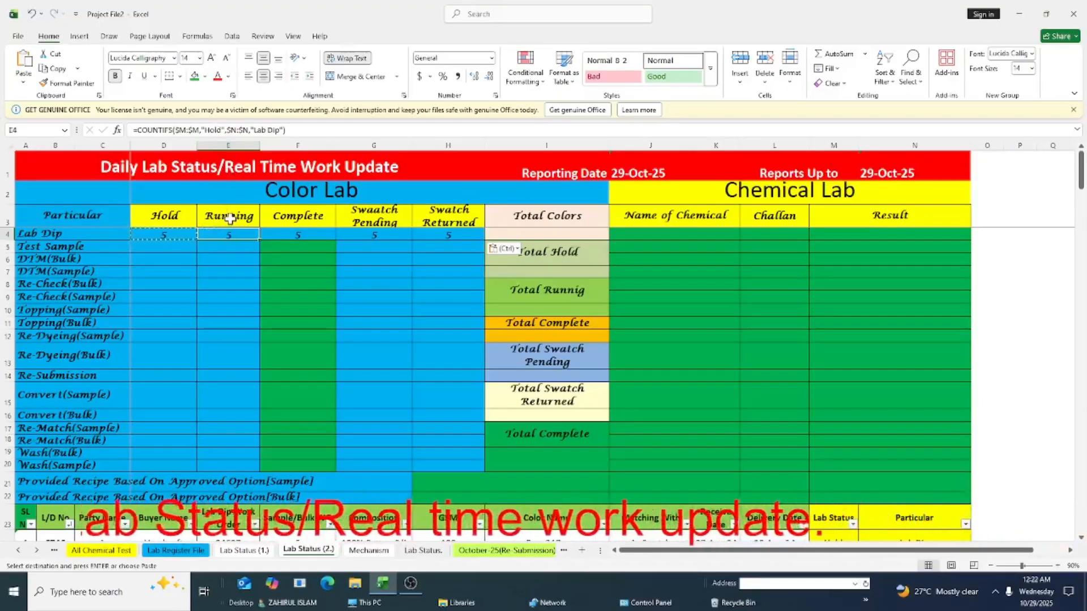
pyautogui.click(222, 129)
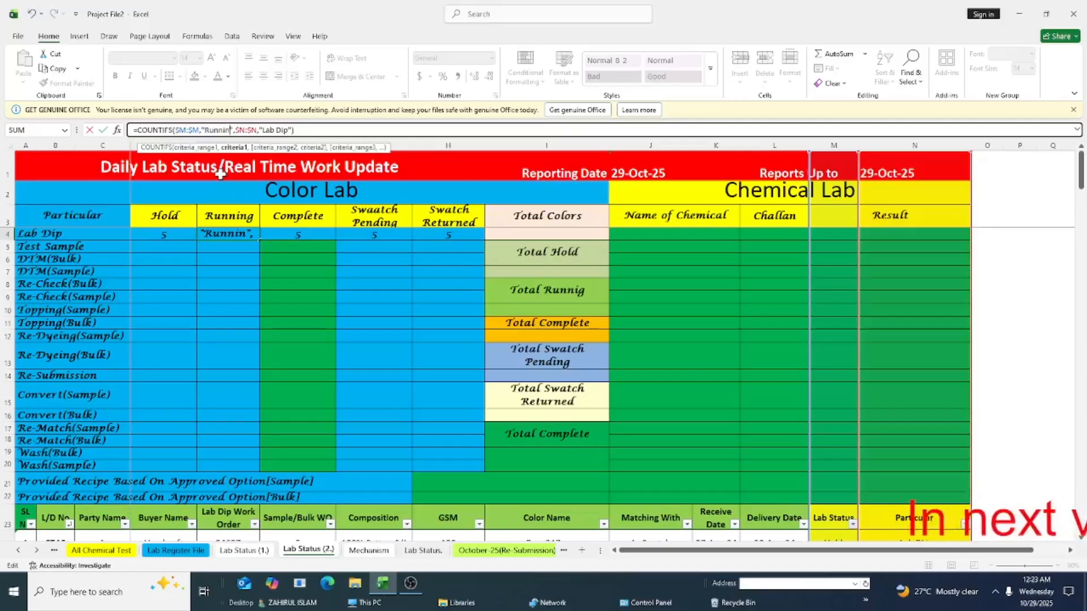
pyautogui.press('Return')
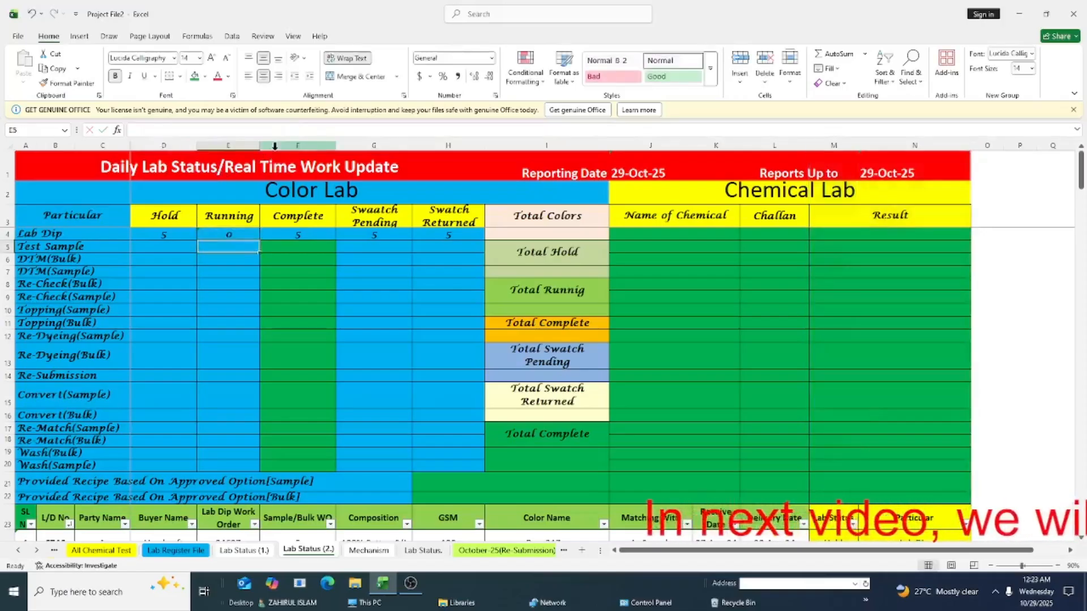
pyautogui.press('Up')
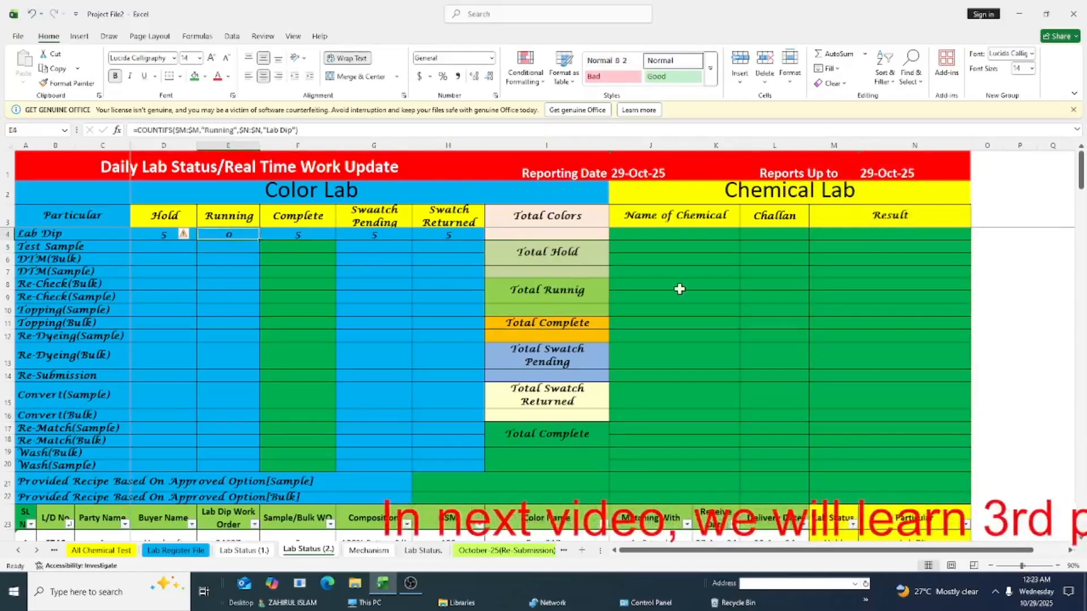
# Change the Lab Status filter in the Lab Register File sheet to show only Running records.
pyautogui.scroll(-3, 1081, 541)
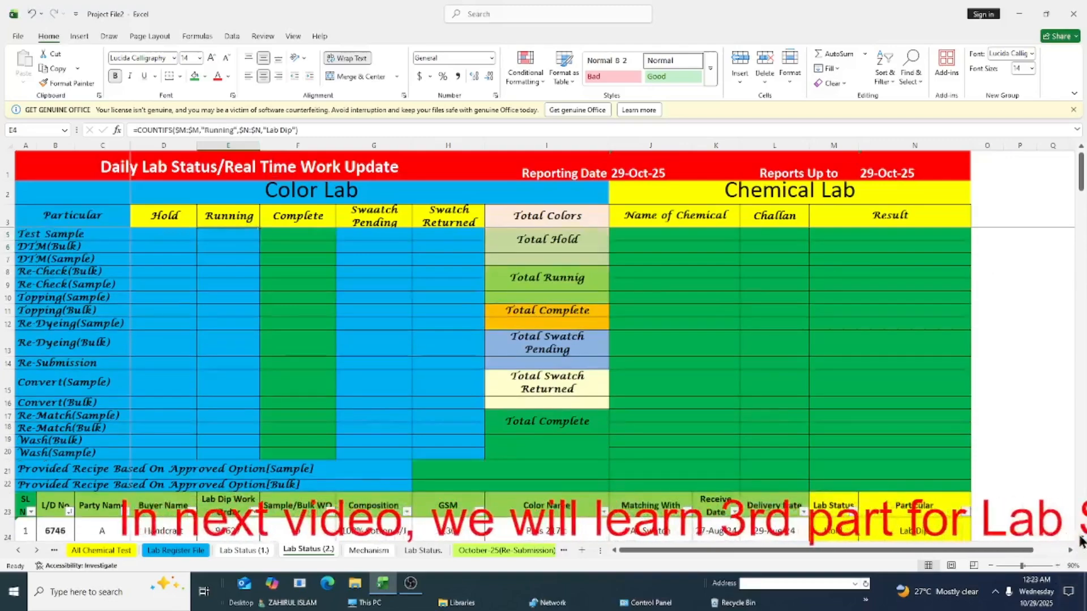
pyautogui.scroll(-1, 1081, 541)
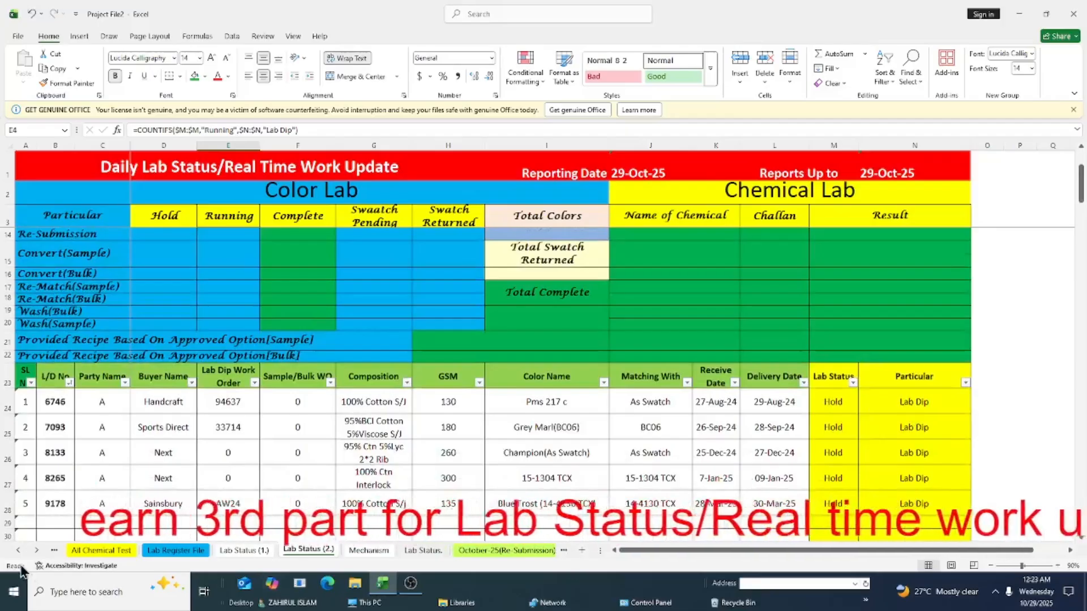
pyautogui.click(164, 551)
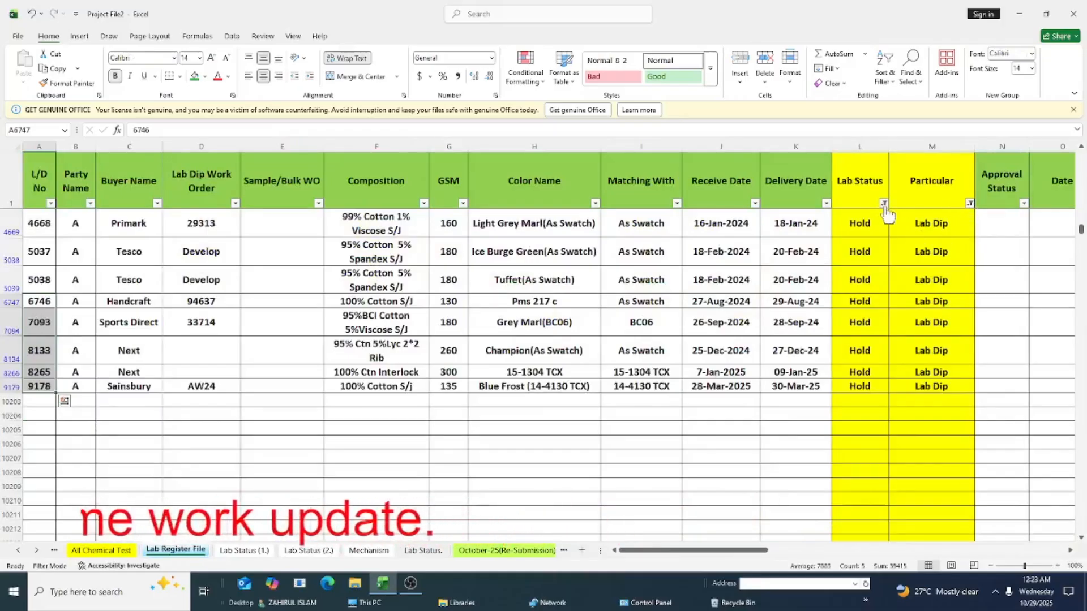
pyautogui.click(883, 203)
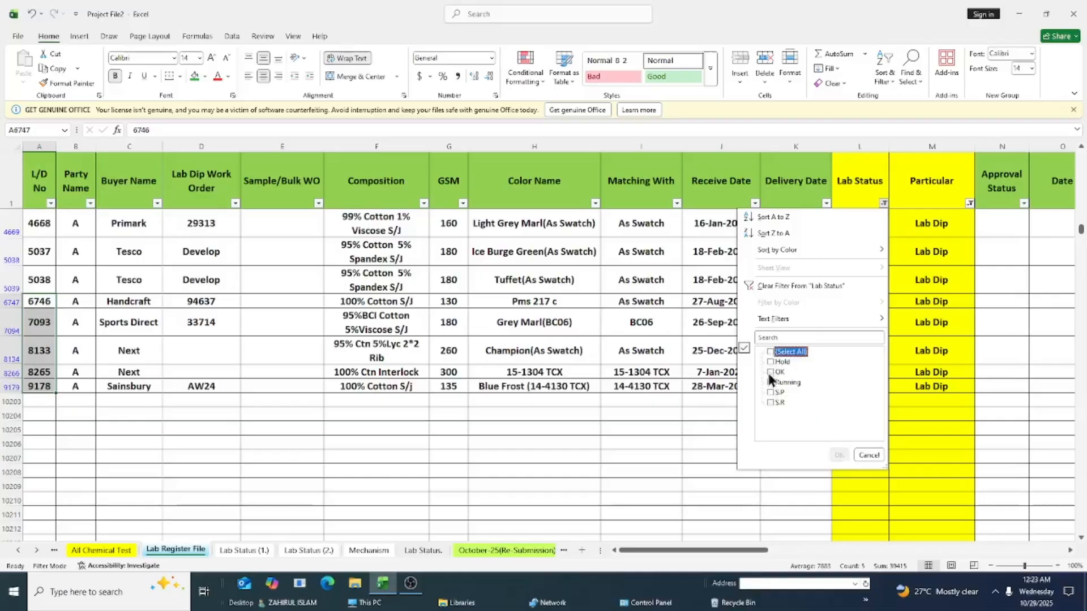
pyautogui.click(839, 455)
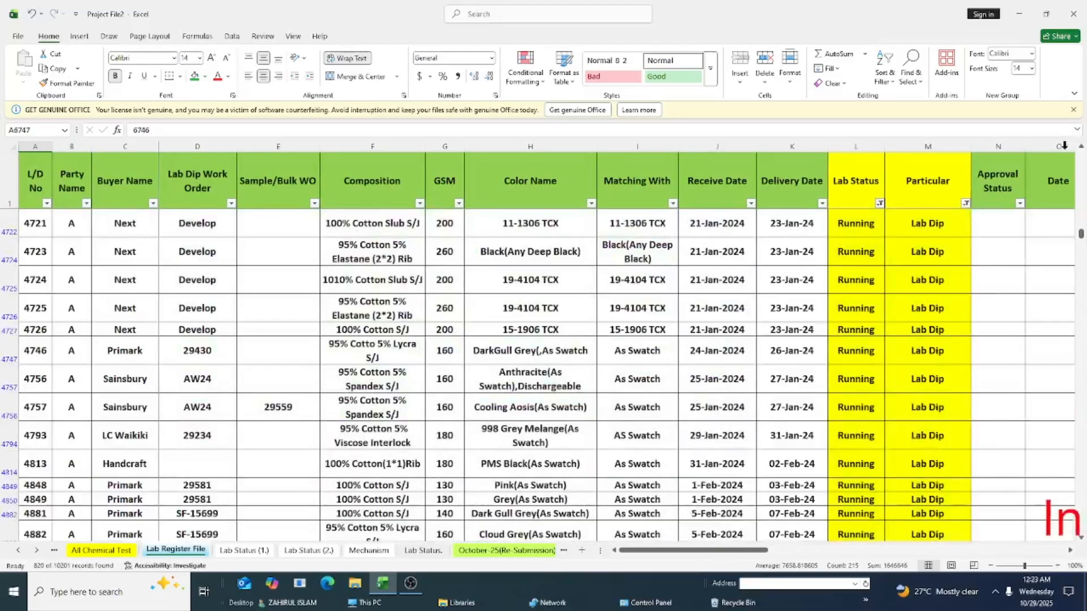
pyautogui.moveTo(1081, 244); pyautogui.dragTo(1047, 330)
pyautogui.scroll(2, 327, 381)
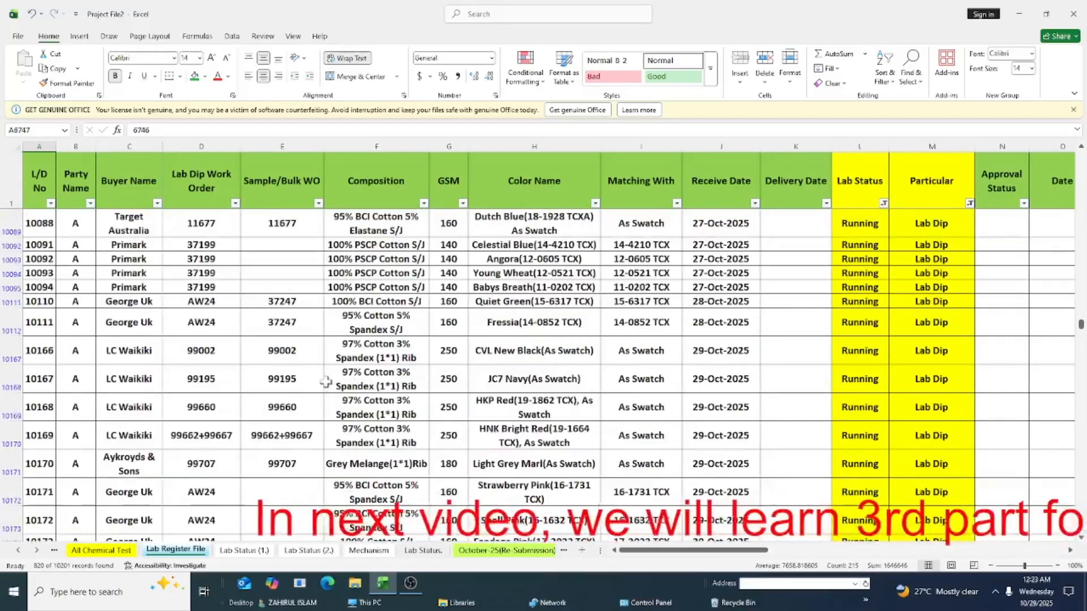
# Copy the Running L/D numbers 10172 to 10184 from Lab Register File into the Lab Status (2.) L/D No column, starting at B29.
pyautogui.scroll(-20, 296, 383)
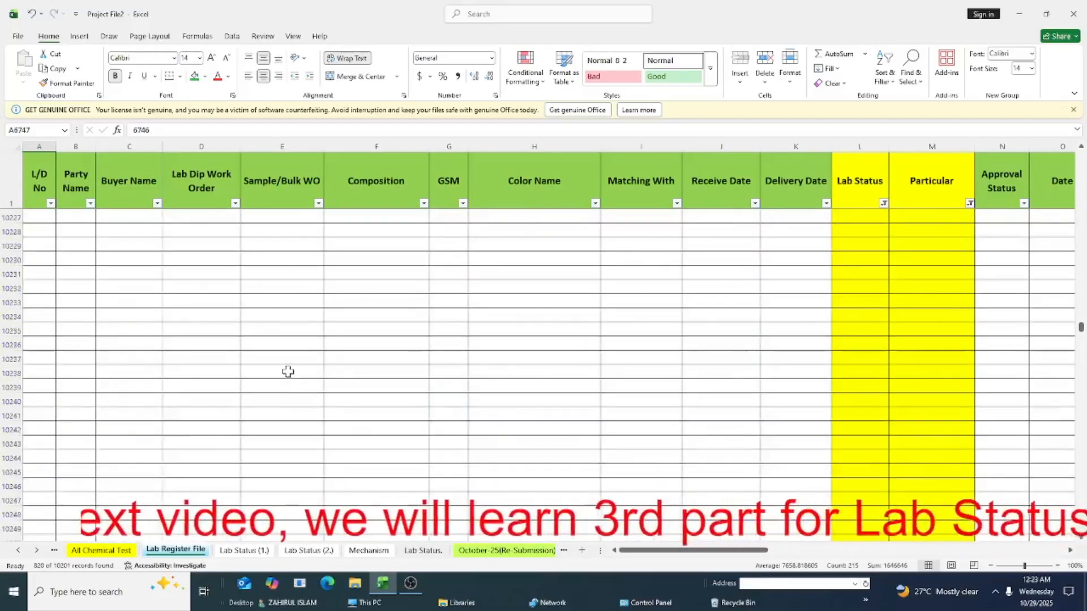
pyautogui.scroll(20, 297, 384)
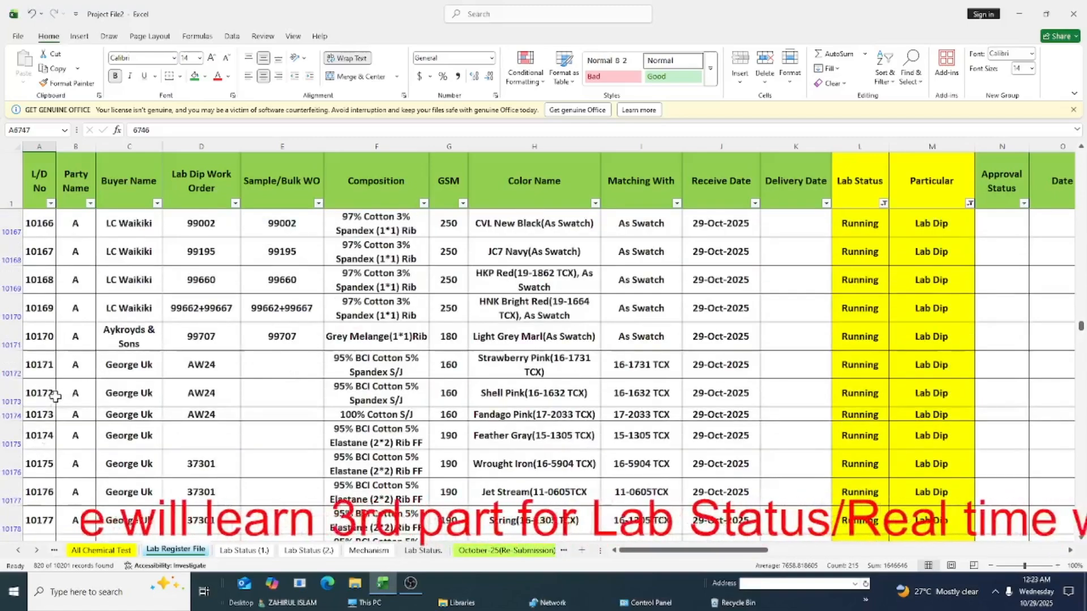
pyautogui.moveTo(39, 393); pyautogui.dragTo(29, 523)
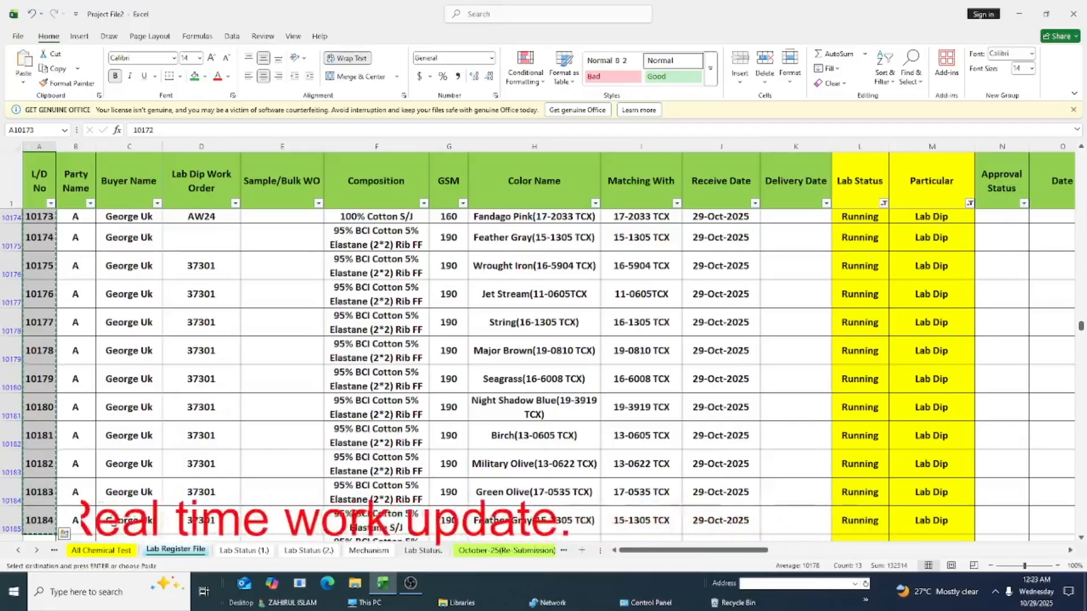
pyautogui.click(306, 550)
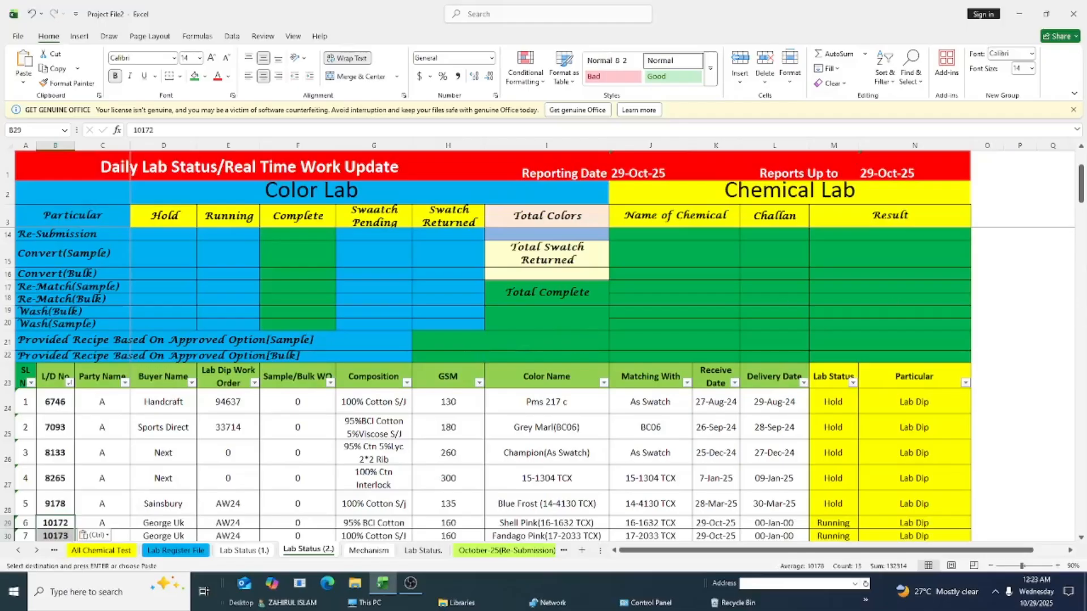
# Check the Lab Dip Hold and Running counts in D4 and E4 against the statuses of the listed records.
pyautogui.moveTo(1081, 184); pyautogui.dragTo(1077, 152)
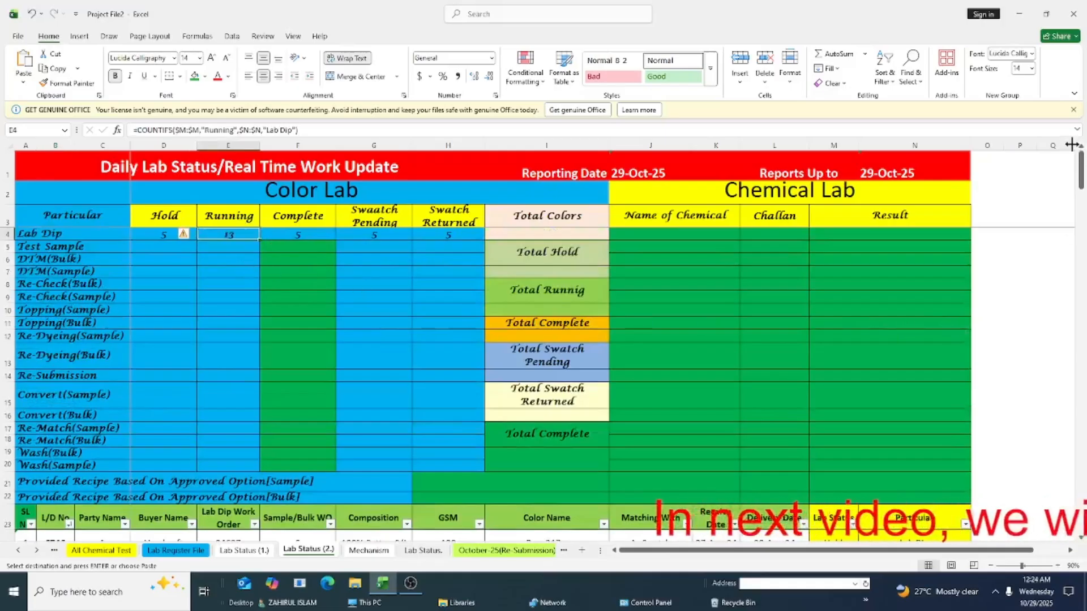
pyautogui.click(147, 235)
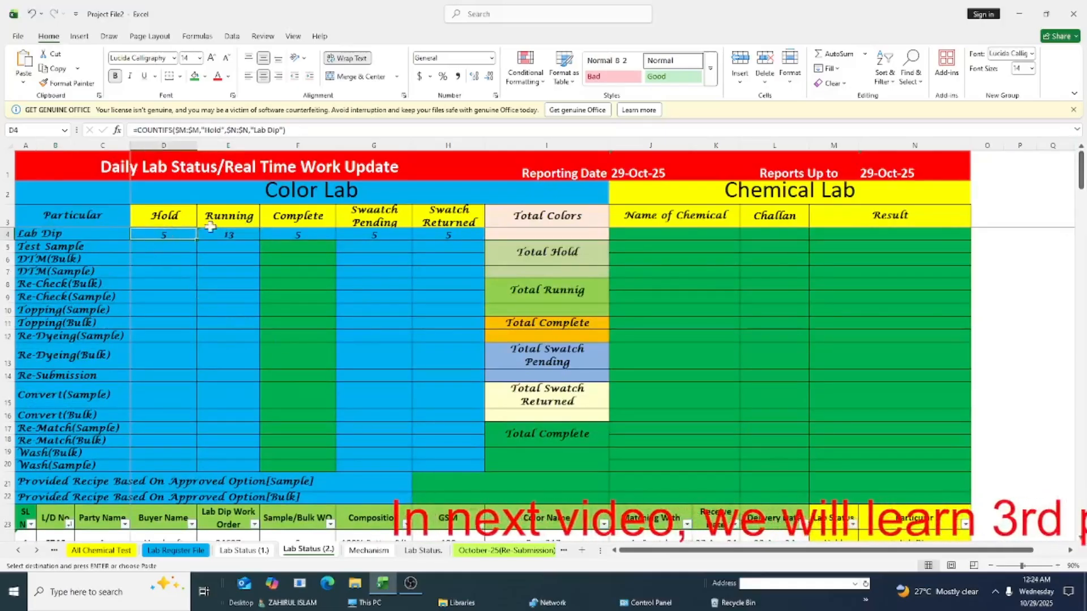
pyautogui.click(210, 229)
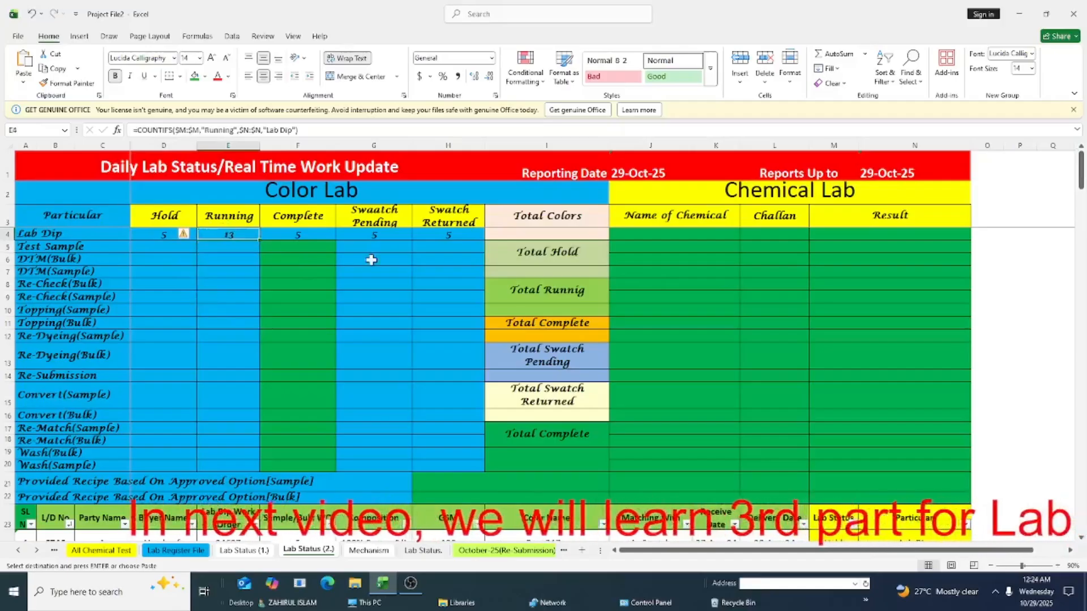
pyautogui.moveTo(1081, 184); pyautogui.dragTo(1083, 218)
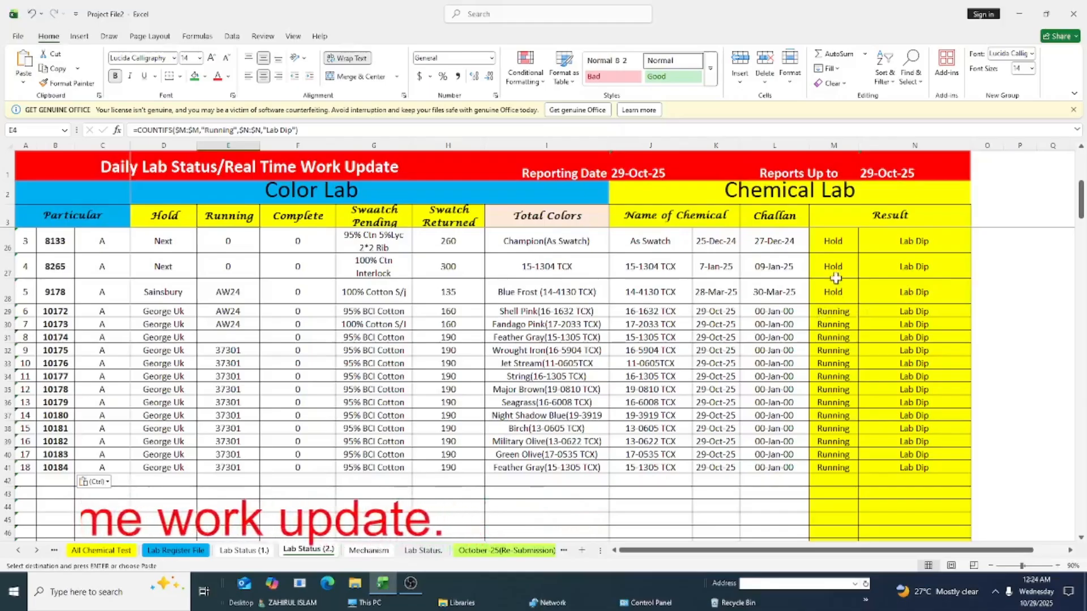
pyautogui.moveTo(1082, 196); pyautogui.dragTo(1075, 153)
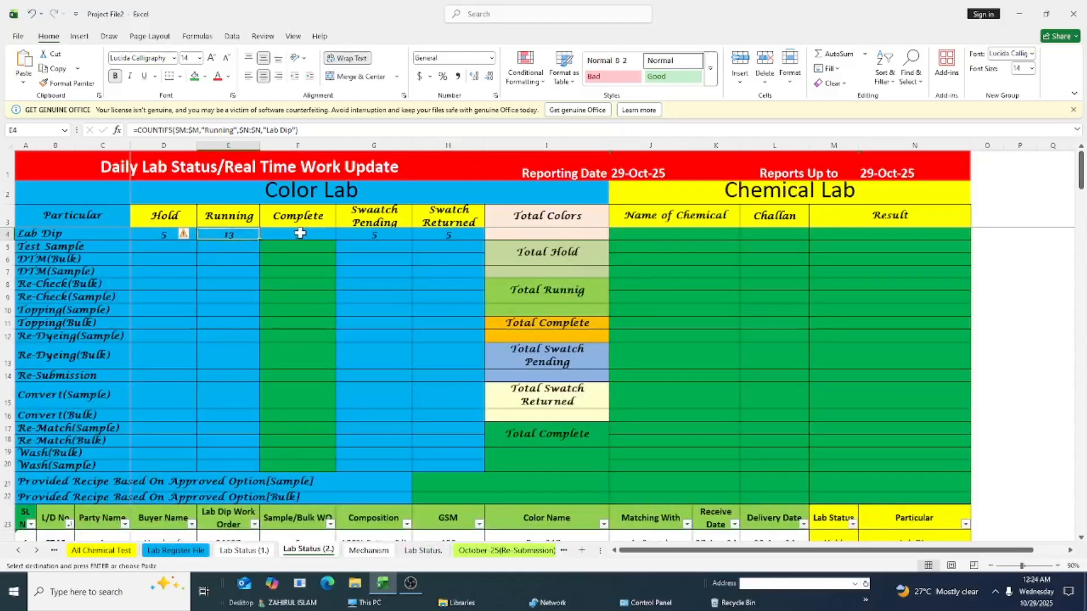
# Change the status criterion in F4's COUNTIFS formula, the Lab Dip Complete count, to "Ok".
pyautogui.click(221, 130)
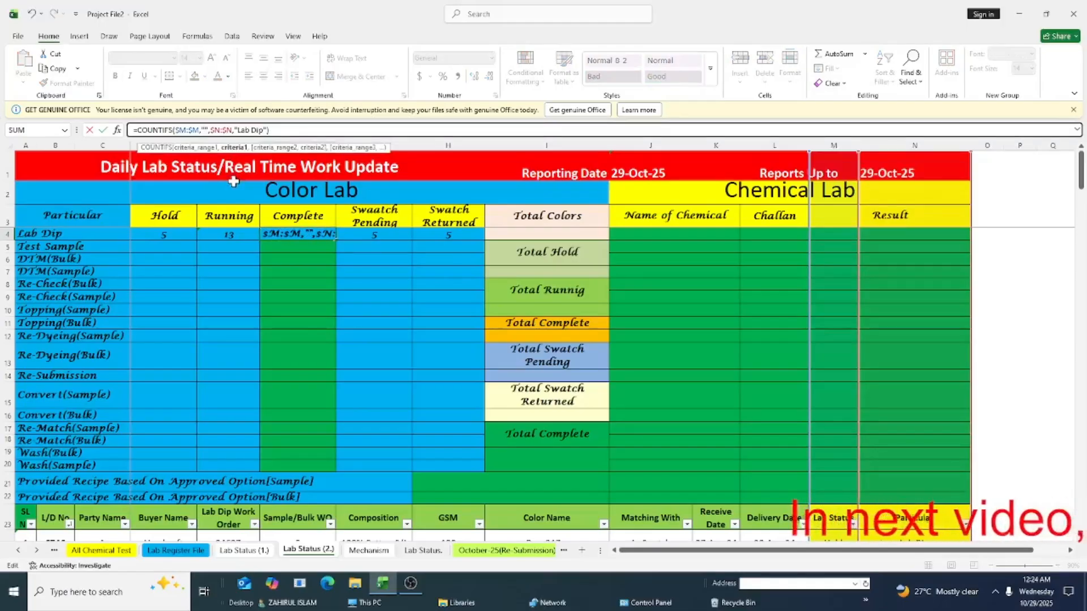
pyautogui.write('O')
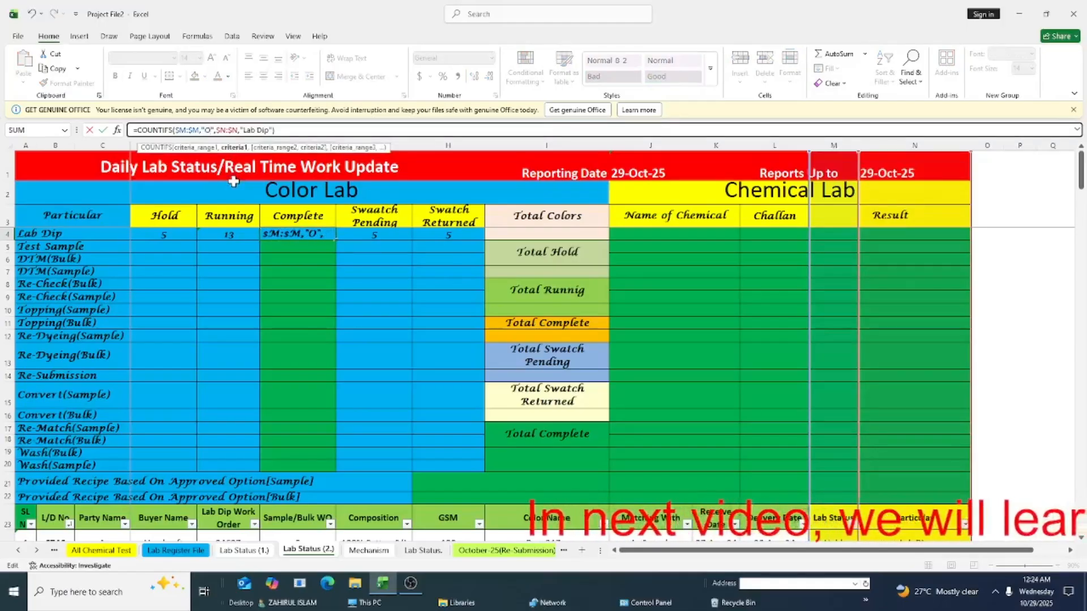
pyautogui.write('k')
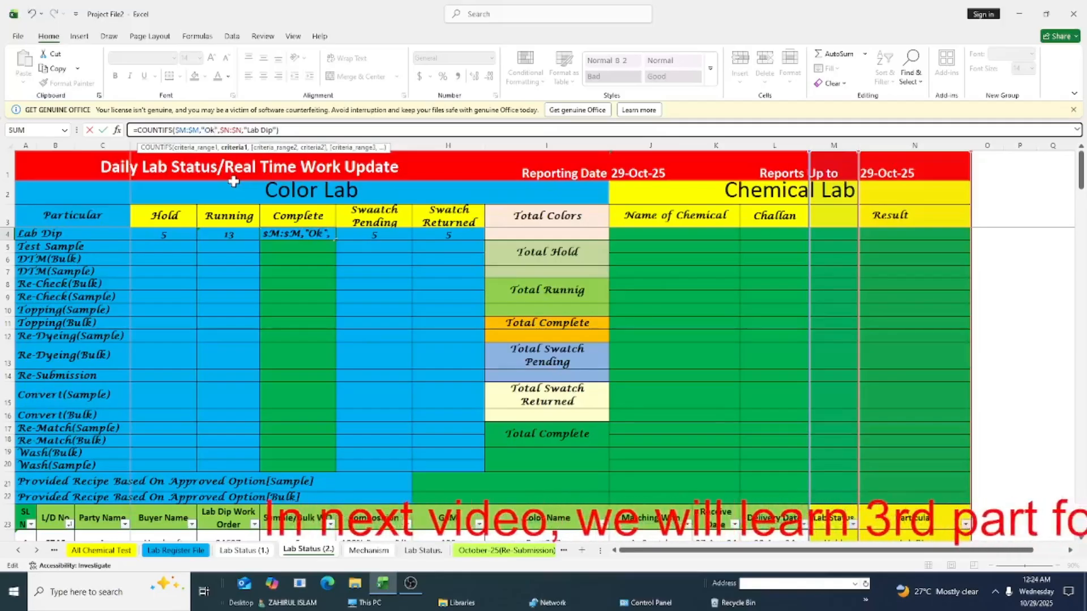
pyautogui.press('Return')
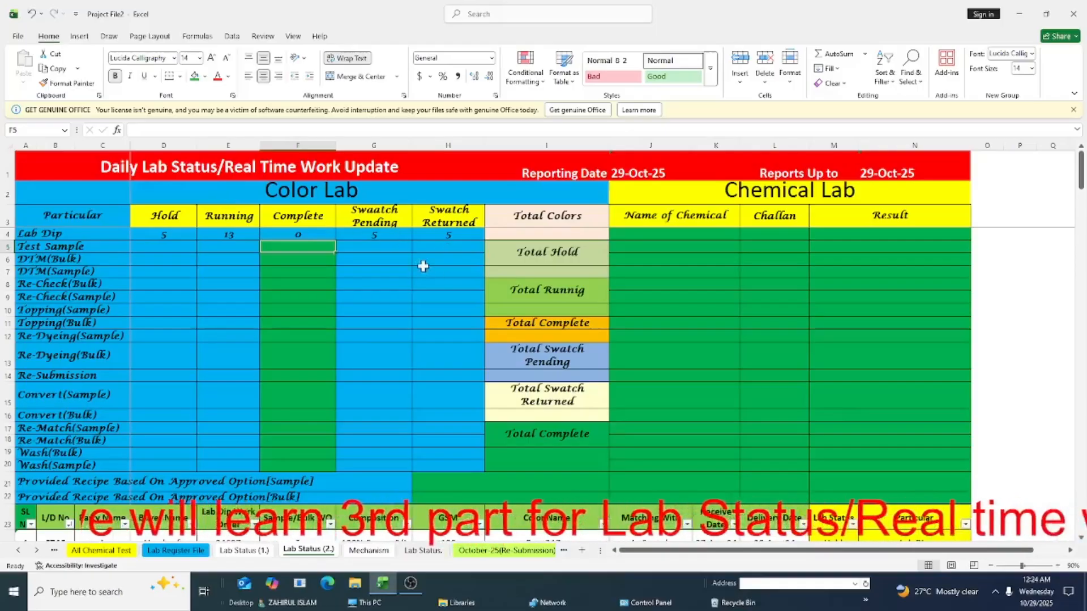
# Change the status criterion in G4's COUNTIFS formula, the Lab Dip swatch pending count, to "S.P".
pyautogui.click(371, 234)
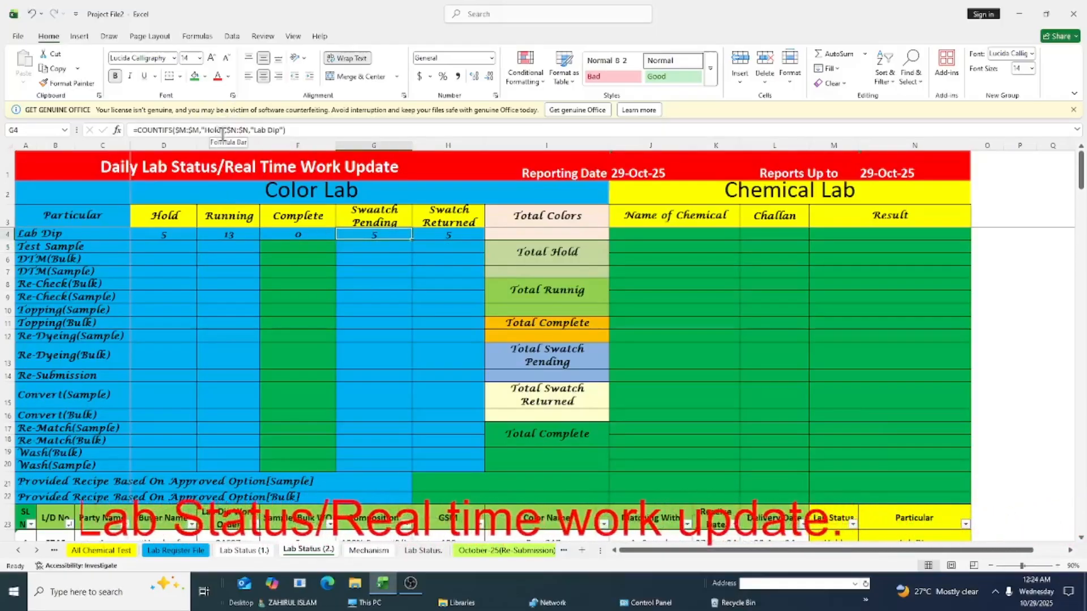
pyautogui.click(222, 134)
pyautogui.press('BackSpace')
pyautogui.press('BackSpace')
pyautogui.press('BackSpace')
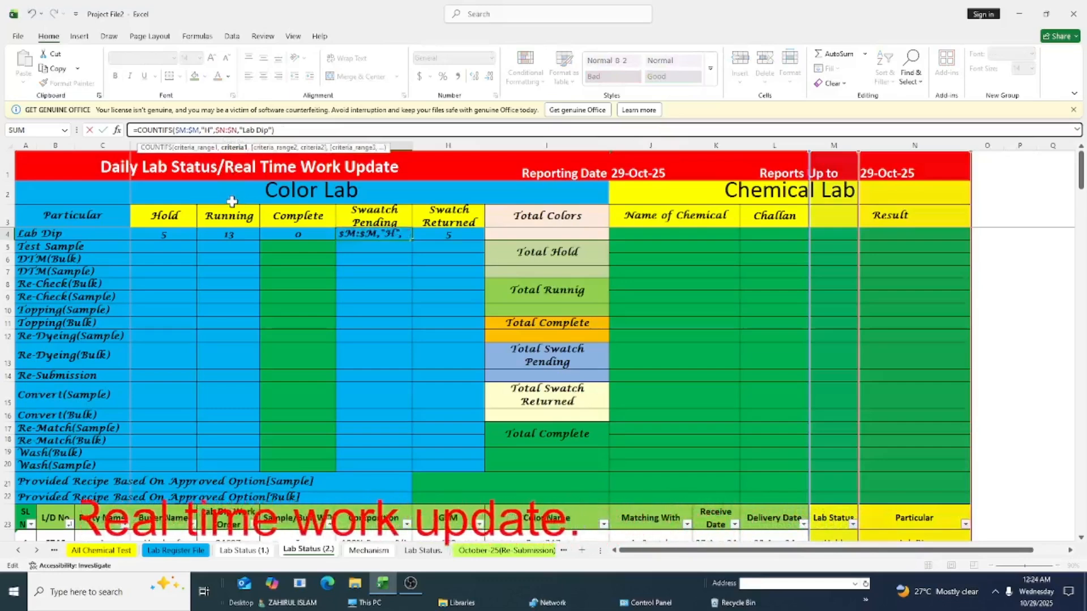
pyautogui.press('BackSpace')
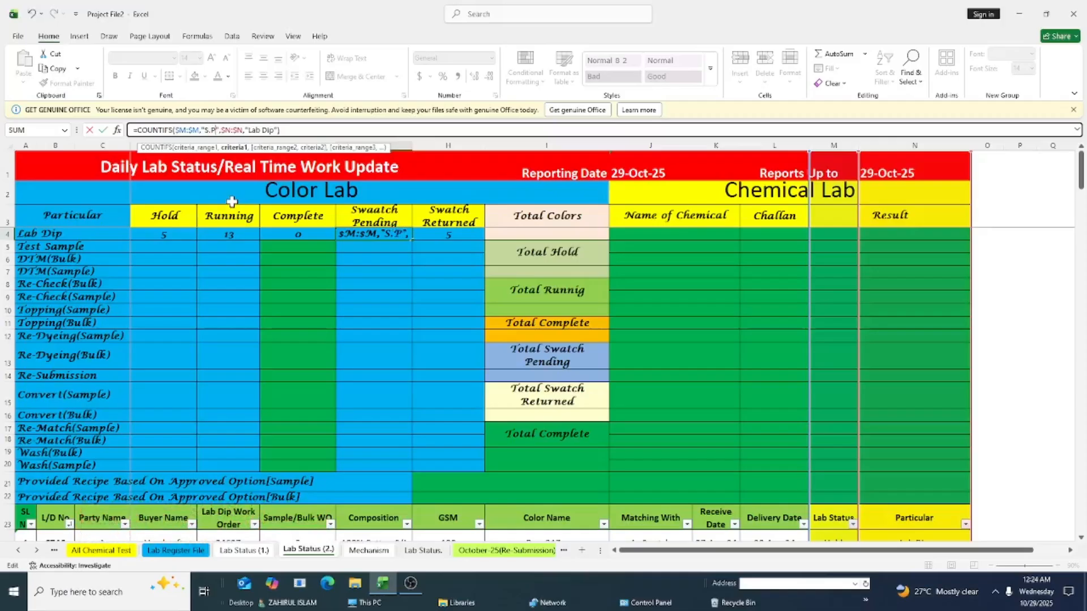
pyautogui.press('Return')
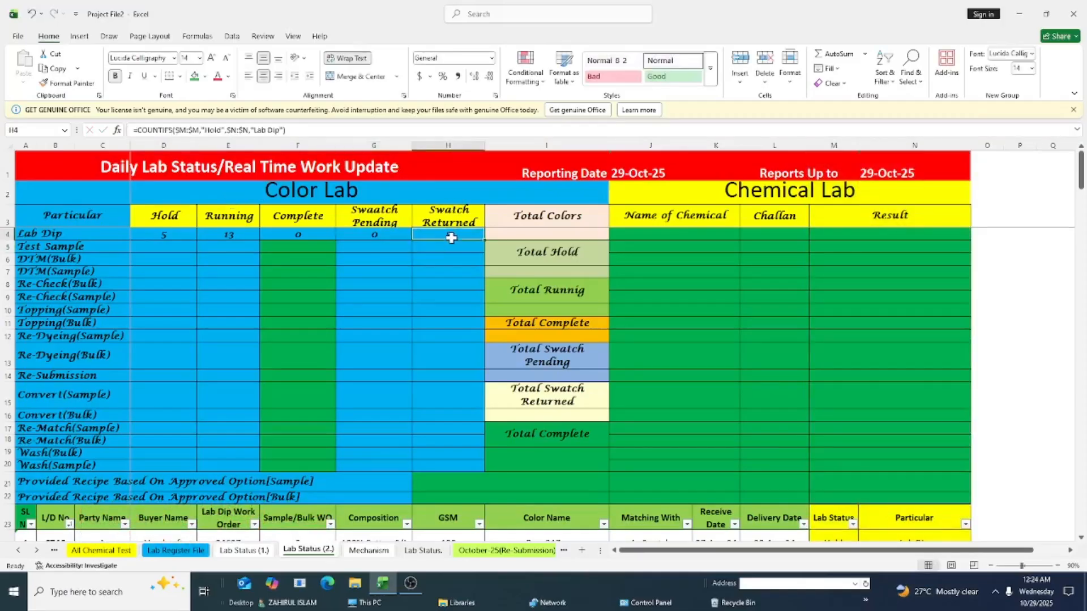
# Change the status criterion in H4's COUNTIFS formula, the Lab Dip Swatch Returned count, to "S.R".
pyautogui.click(220, 130)
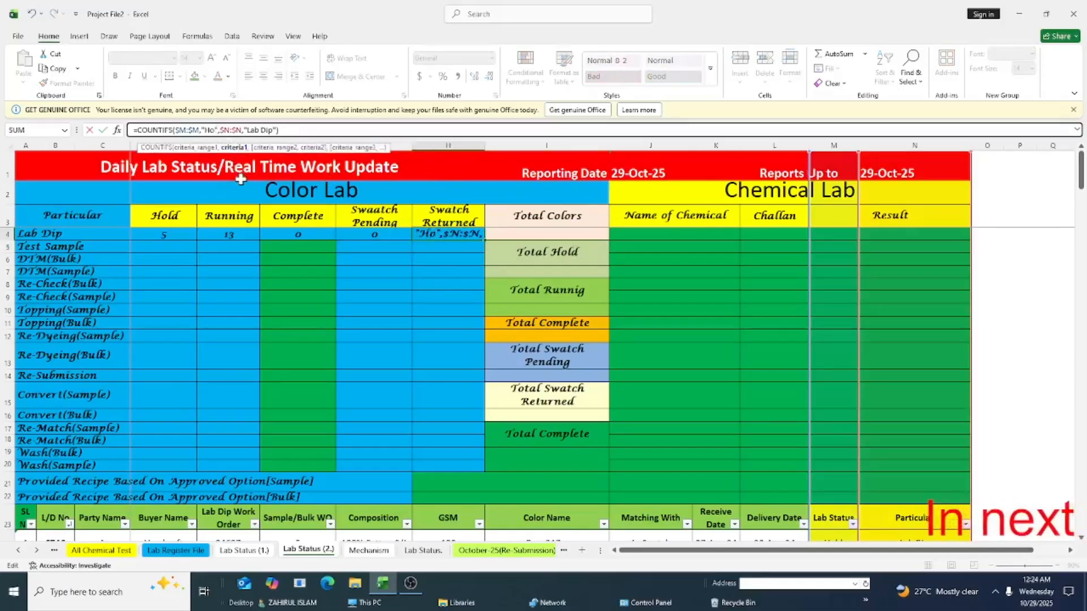
pyautogui.write('S.R')
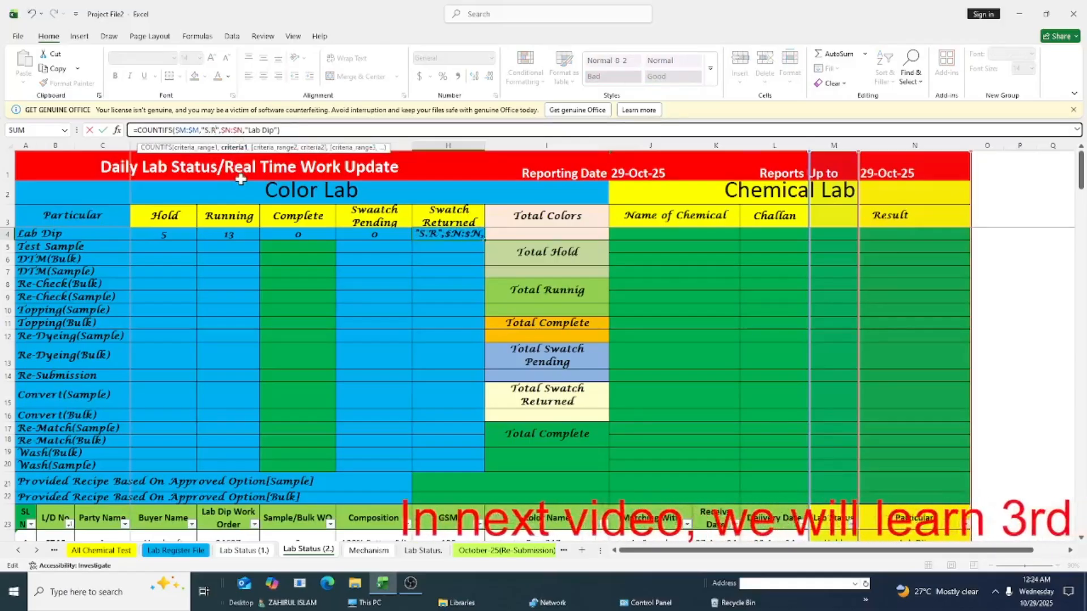
pyautogui.press('Return')
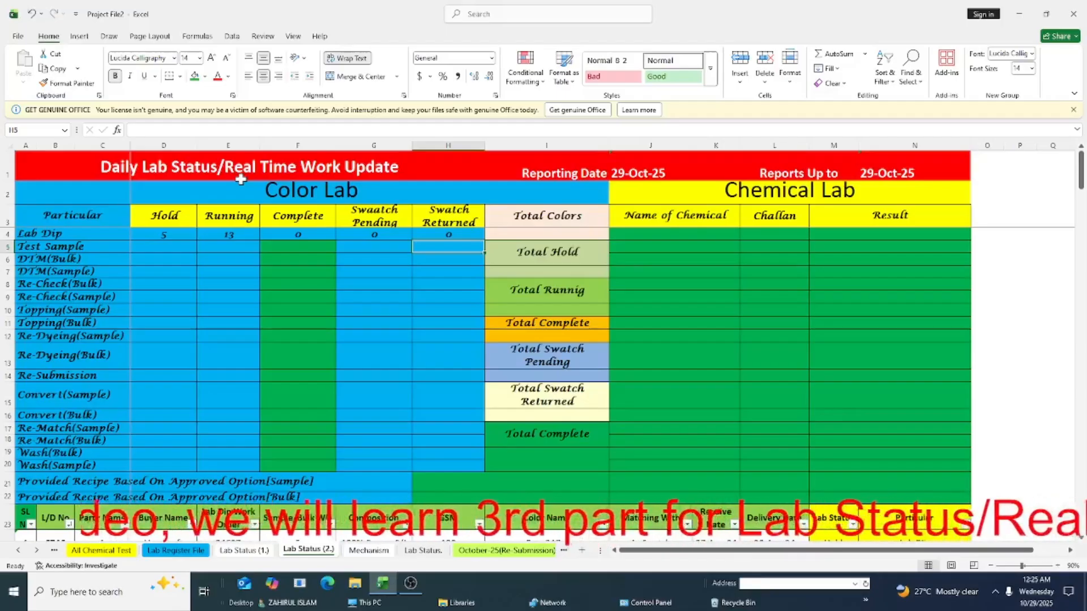
# Examine the Lab Dip counts under Running and Complete, and look through the record list down to its last filled row.
pyautogui.click(234, 234)
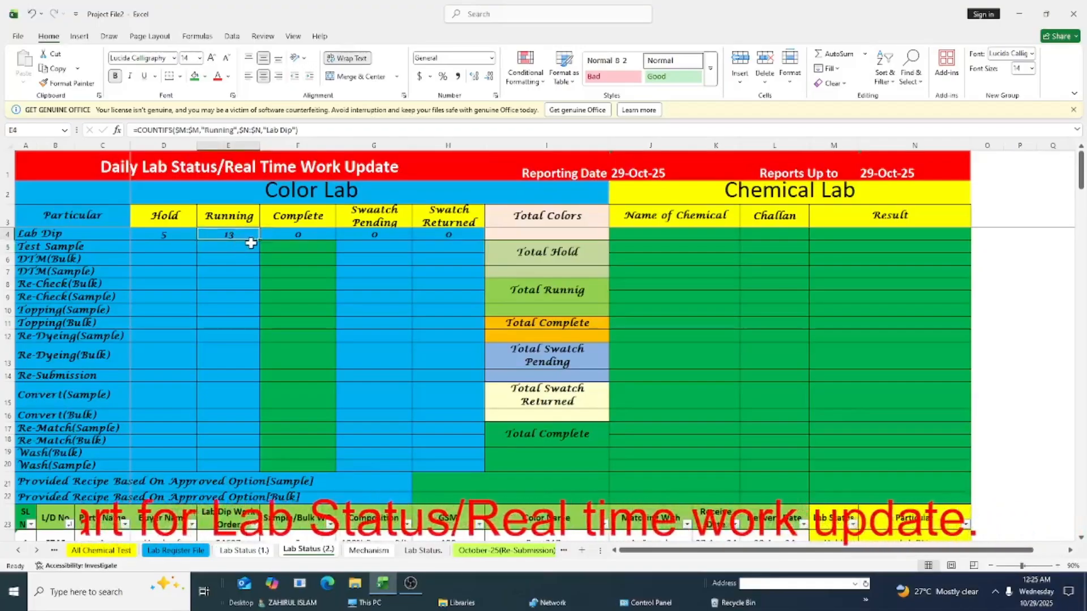
pyautogui.click(305, 233)
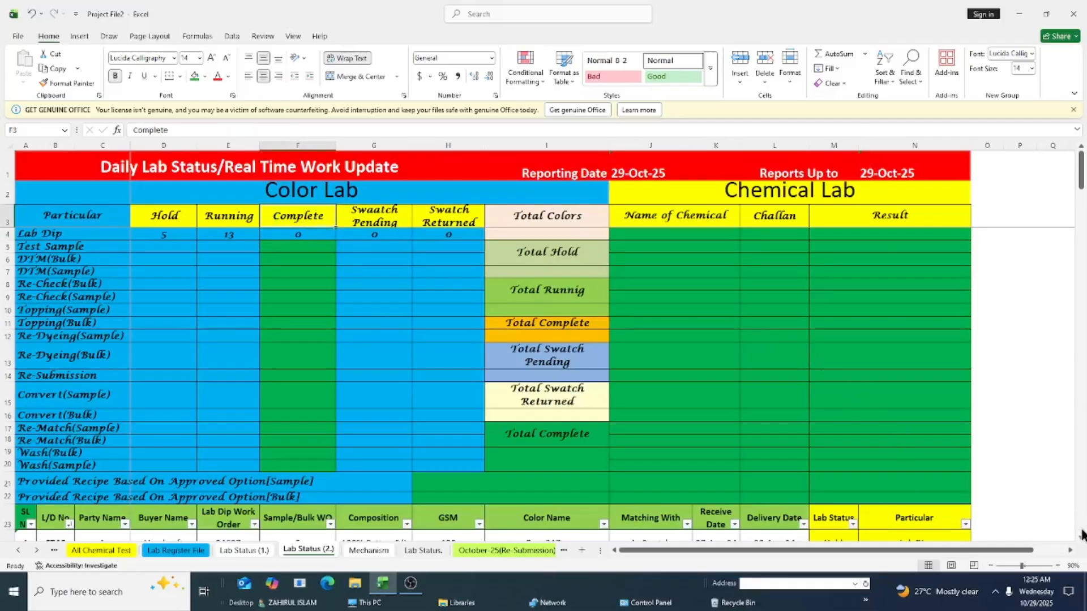
pyautogui.scroll(-4, 1081, 543)
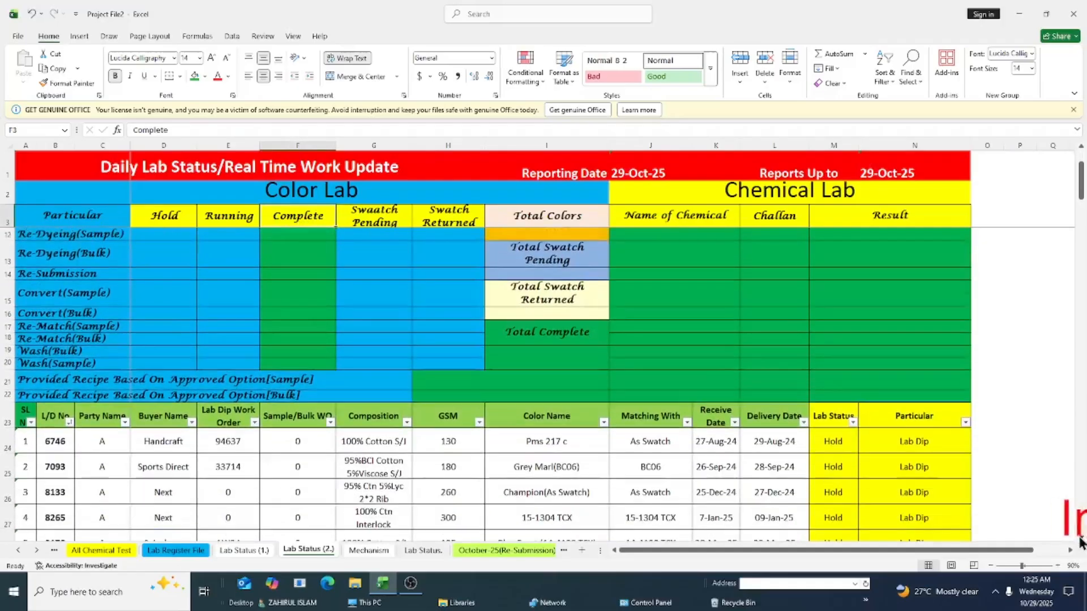
pyautogui.scroll(-1, 1078, 542)
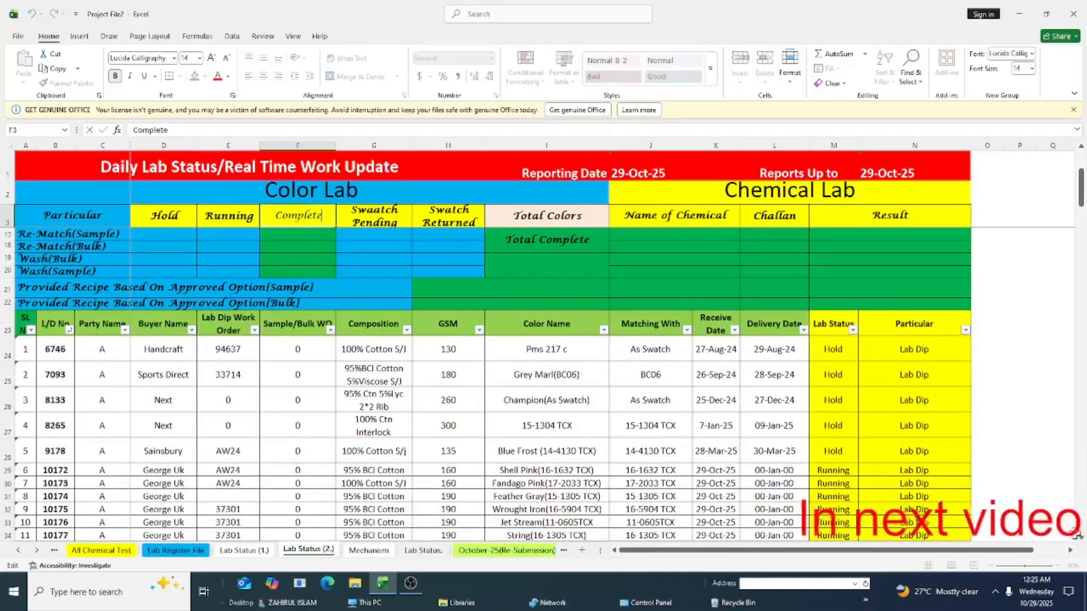
pyautogui.scroll(-2, 1078, 542)
pyautogui.scroll(-14, 1082, 540)
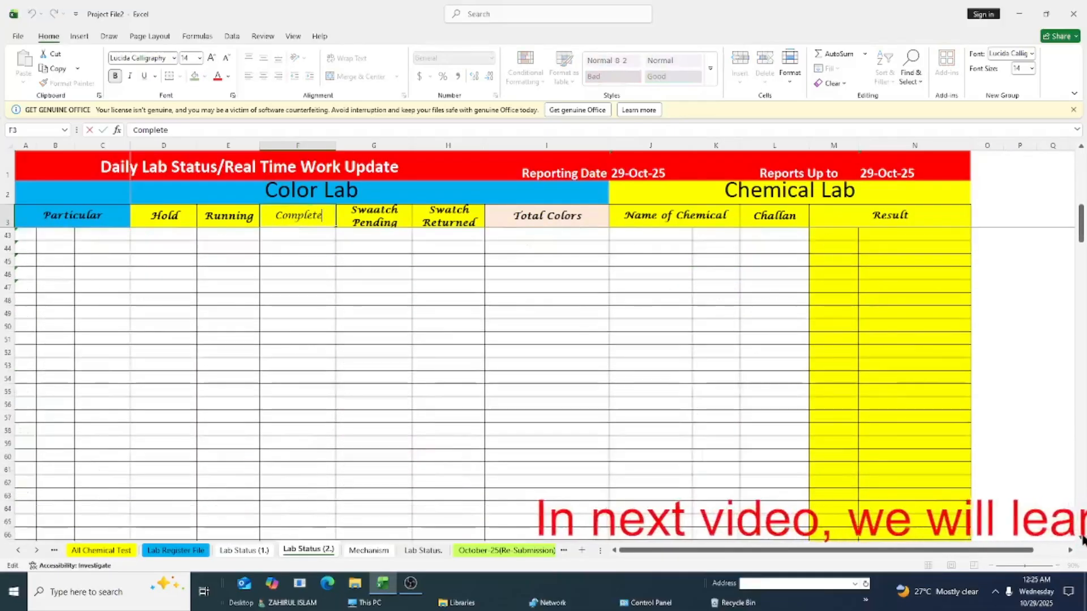
pyautogui.click(1081, 146)
pyautogui.click(1081, 146)
pyautogui.click(1080, 146)
pyautogui.click(1081, 146)
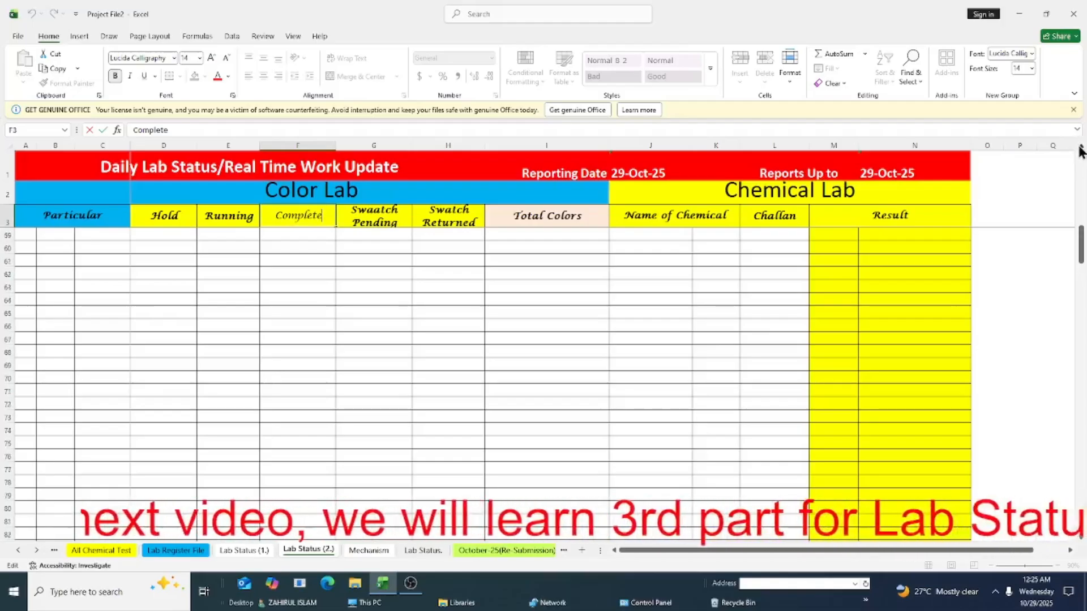
pyautogui.click(1081, 146)
pyautogui.click(1082, 146)
pyautogui.click(1082, 146)
pyautogui.click(1081, 146)
pyautogui.click(1081, 146)
pyautogui.click(1081, 146)
pyautogui.click(1081, 146)
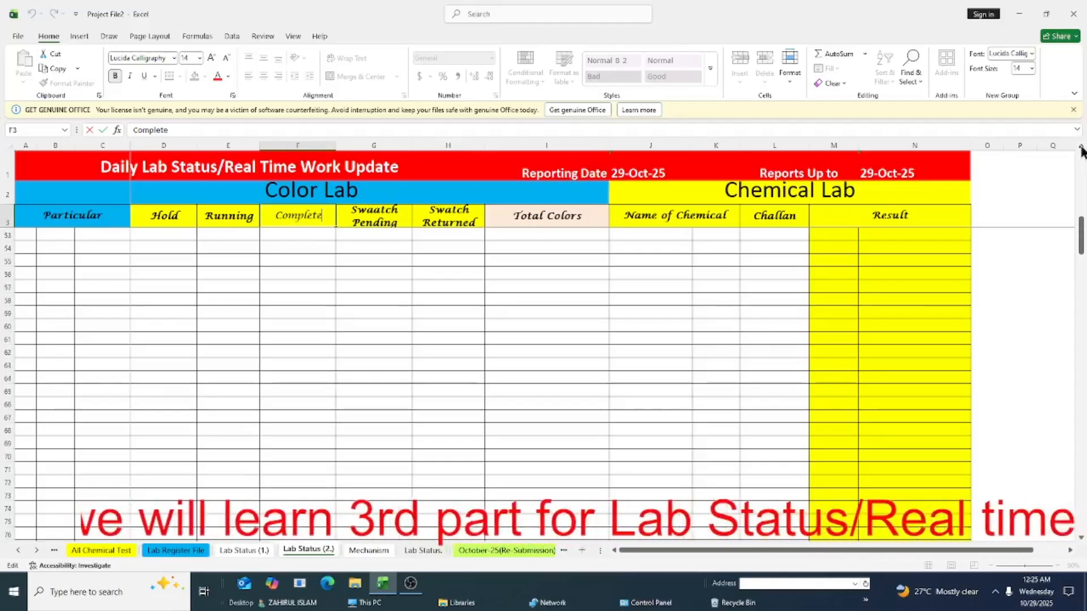
pyautogui.click(1080, 146)
pyautogui.click(1081, 146)
pyautogui.click(1080, 146)
pyautogui.click(1081, 146)
pyautogui.click(1080, 146)
pyautogui.click(1081, 146)
pyautogui.click(1080, 146)
pyautogui.click(1081, 146)
pyautogui.click(1081, 146)
pyautogui.click(1081, 146)
pyautogui.click(1081, 146)
pyautogui.click(1081, 146)
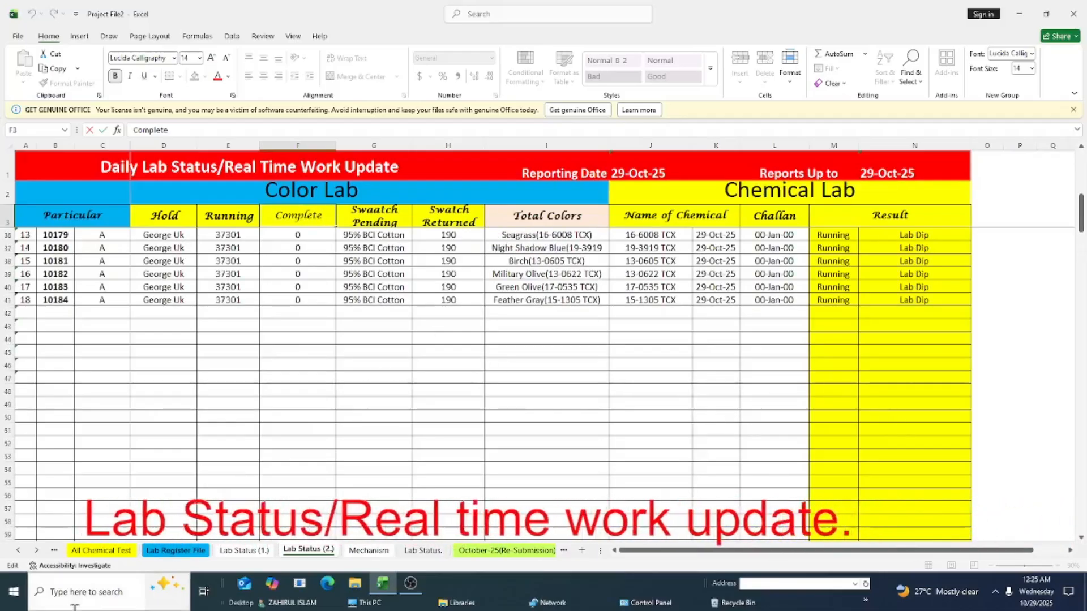
# Change the Lab Status filter in the Lab Register File sheet to show only OK records.
pyautogui.click(176, 550)
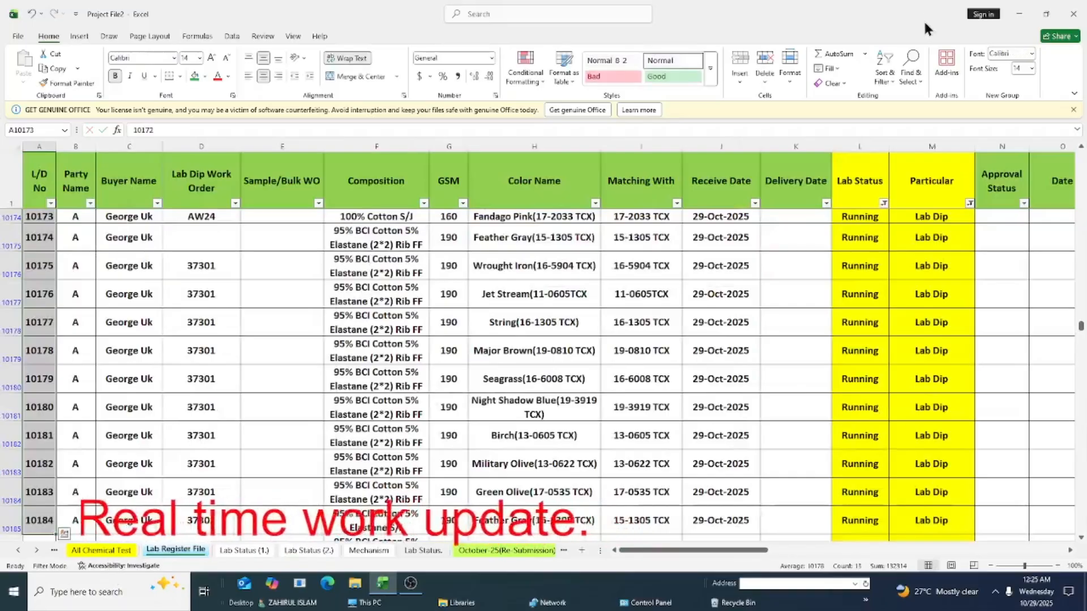
pyautogui.click(884, 204)
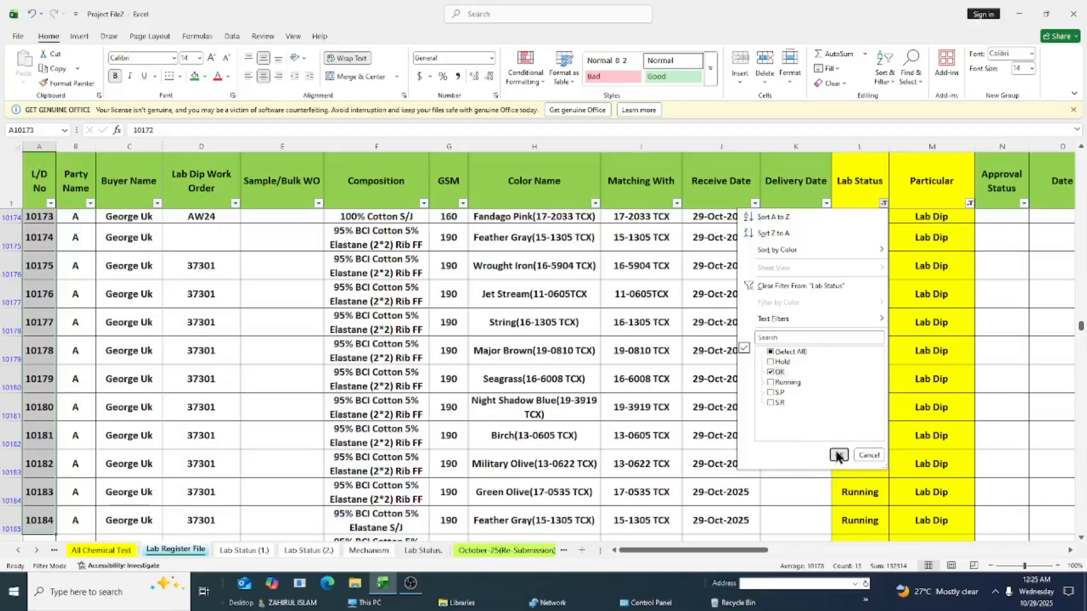
pyautogui.click(839, 456)
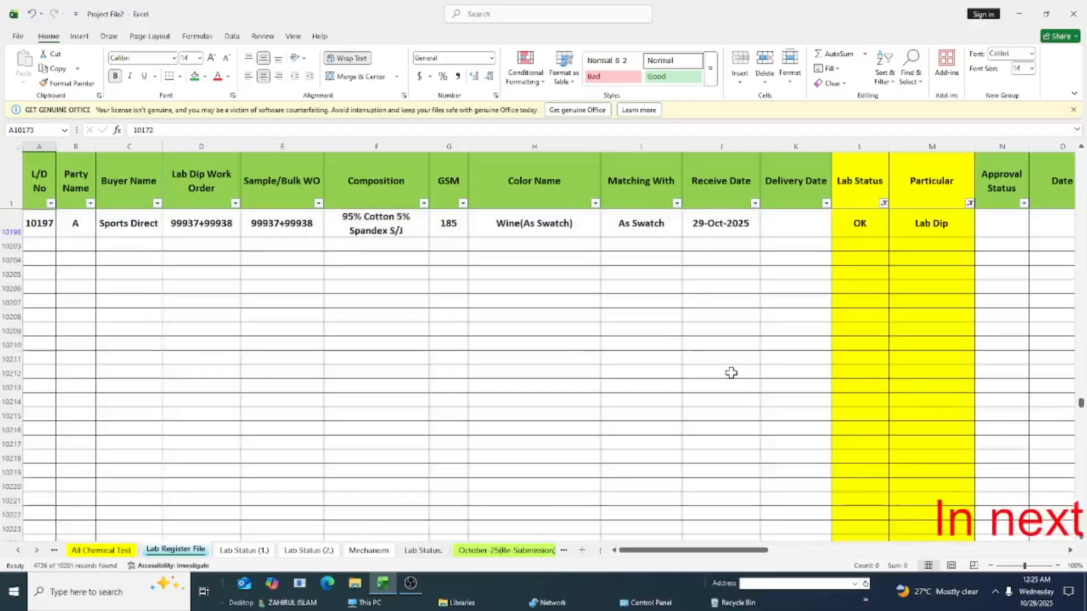
# Copy the four OK Lab Dip L/D numbers, 10163, 10164, 10165 and 10197, from Lab Register File into Lab Status (2.) starting at B42.
pyautogui.scroll(10, 731, 373)
pyautogui.scroll(-8, 725, 365)
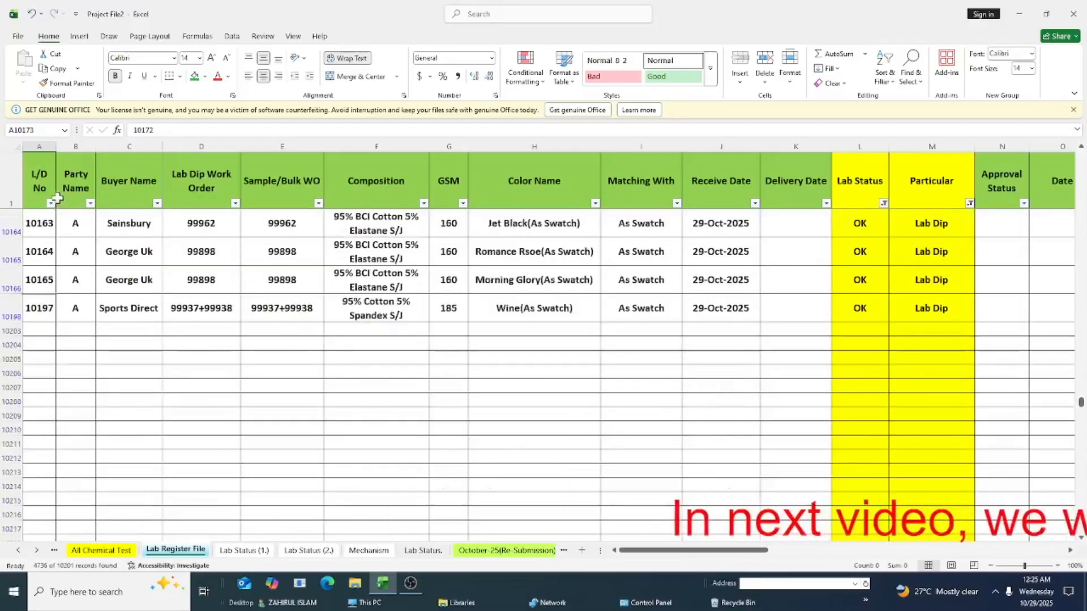
pyautogui.moveTo(41, 224); pyautogui.dragTo(39, 309)
pyautogui.hotkey('ctrl', 'c')
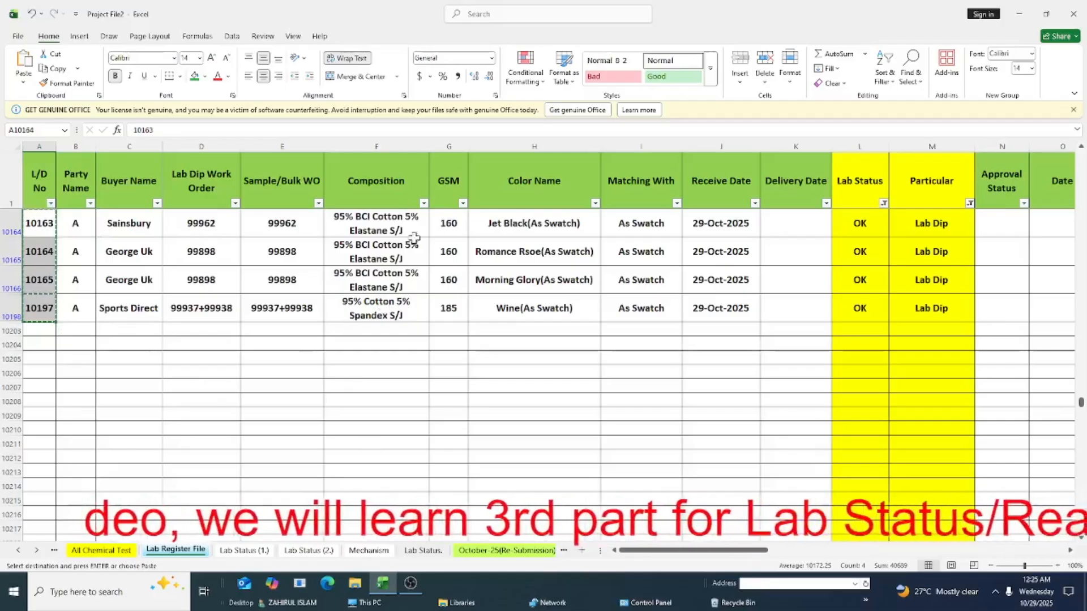
pyautogui.click(308, 550)
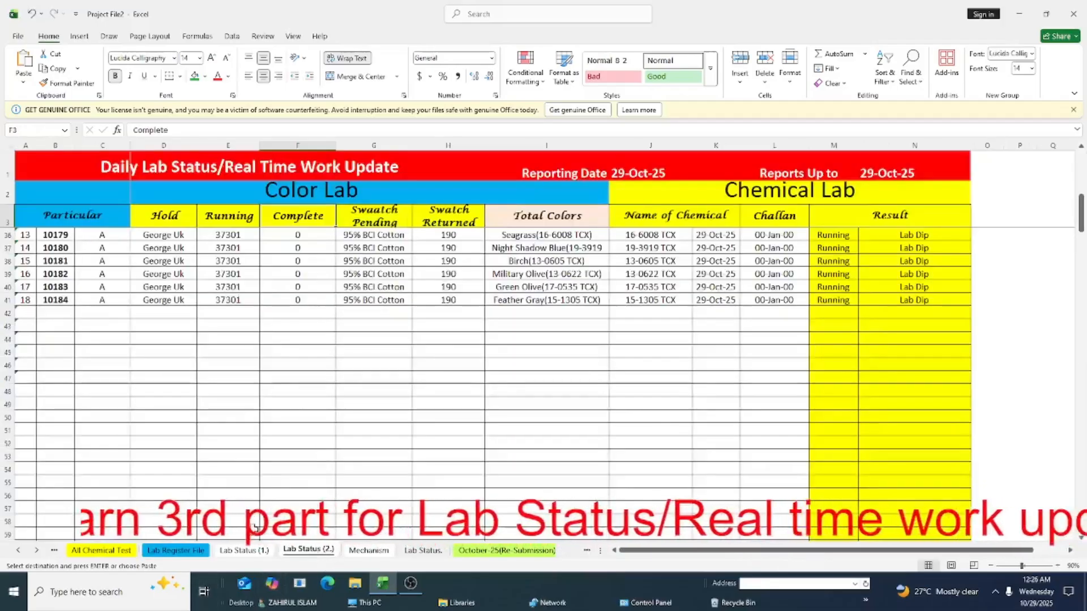
pyautogui.click(55, 315)
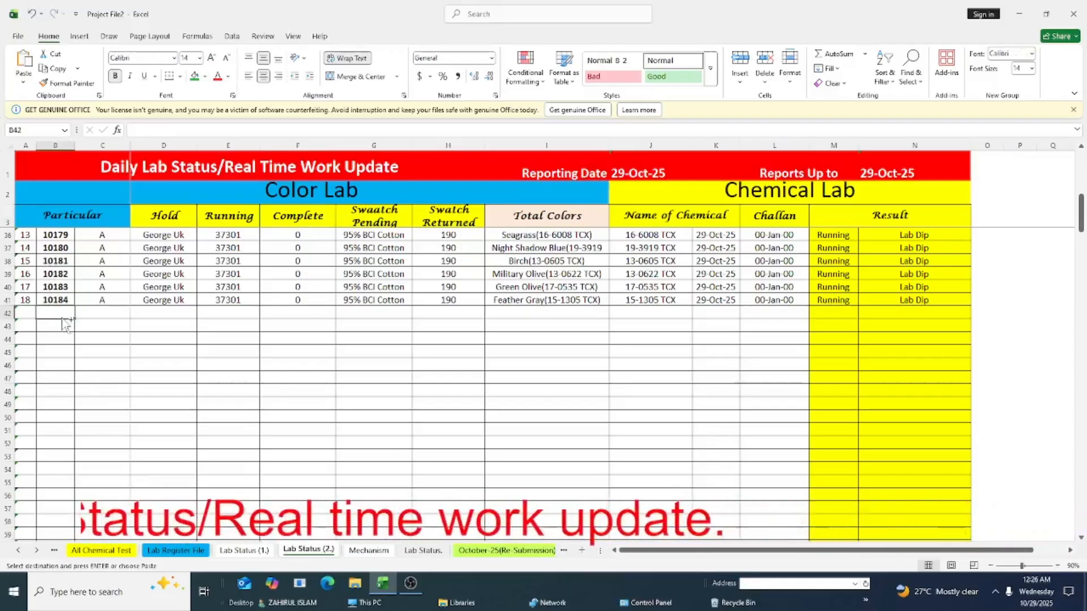
pyautogui.hotkey('ctrl', 'v')
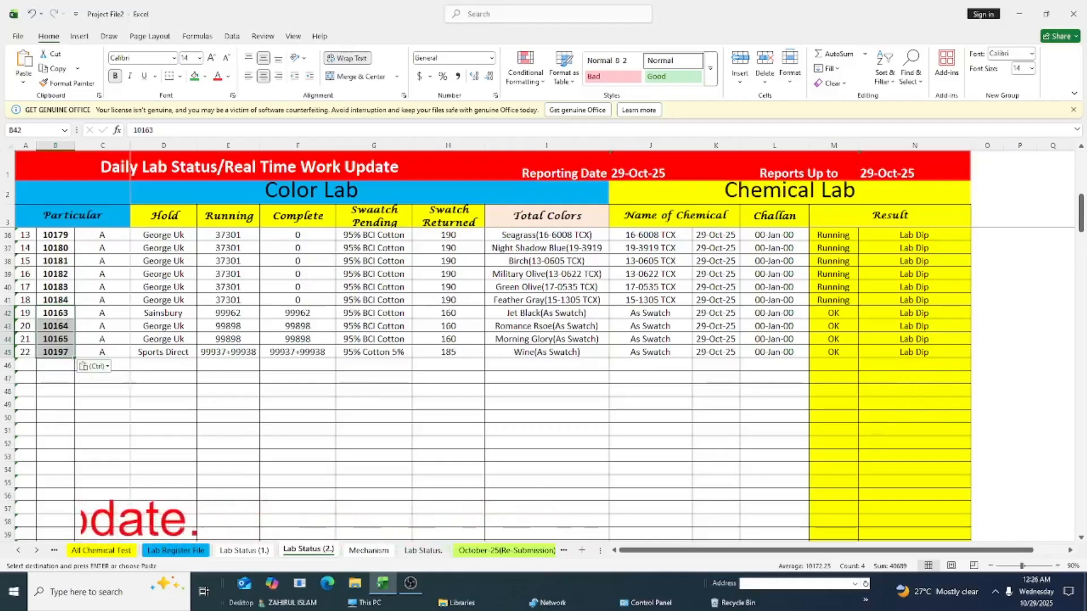
# Examine the Lab Dip counts in the summary table and compare them with the Hold, Running and OK rows in the record list.
pyautogui.moveTo(1081, 205); pyautogui.dragTo(1072, 148)
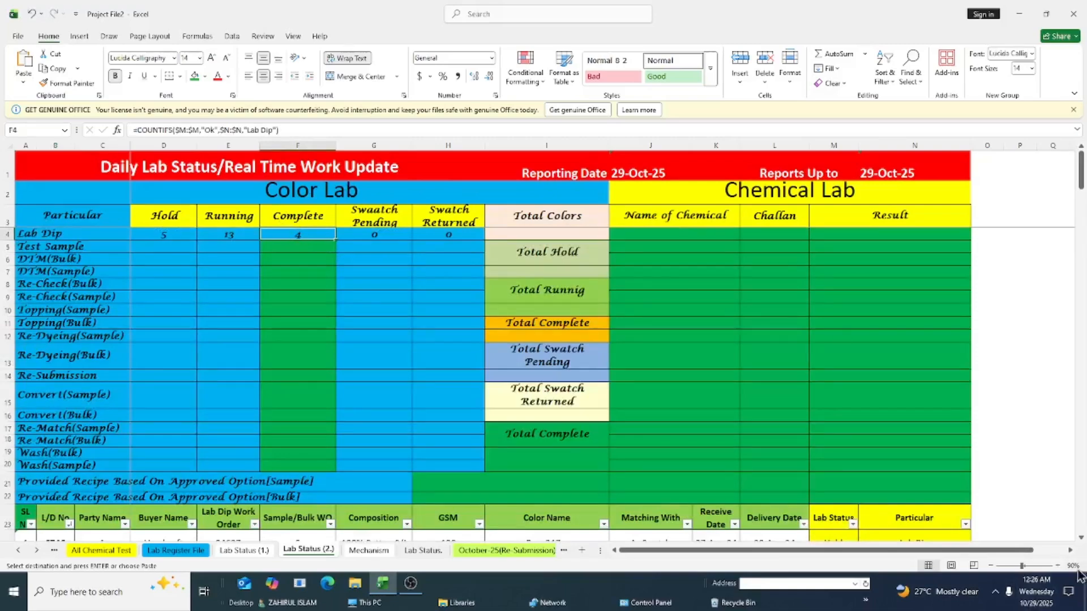
pyautogui.scroll(-4, 1082, 541)
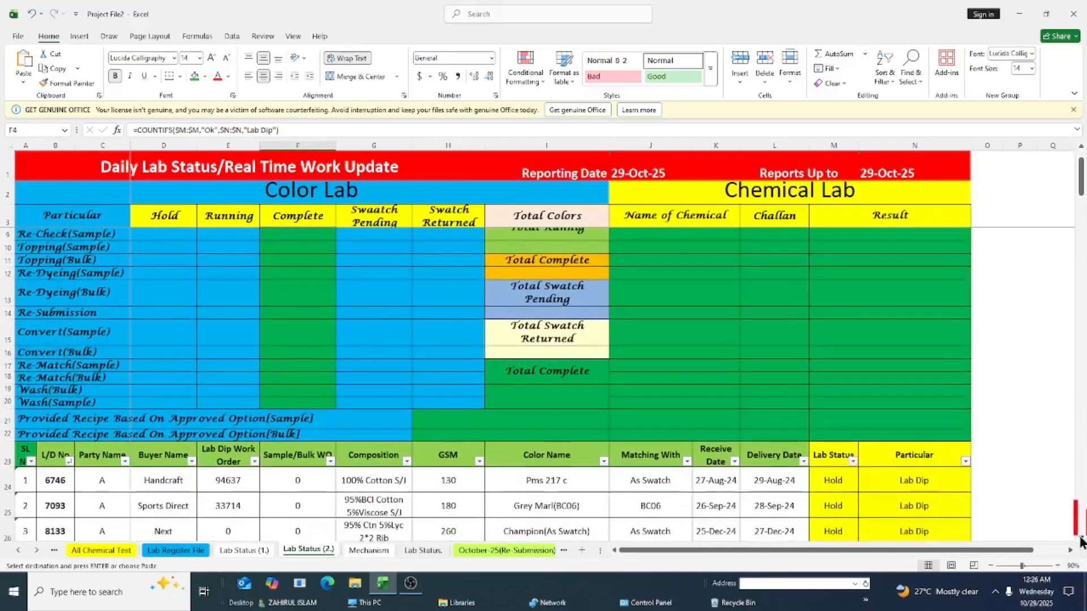
pyautogui.click(1080, 541)
pyautogui.click(1072, 537)
pyautogui.click(1072, 537)
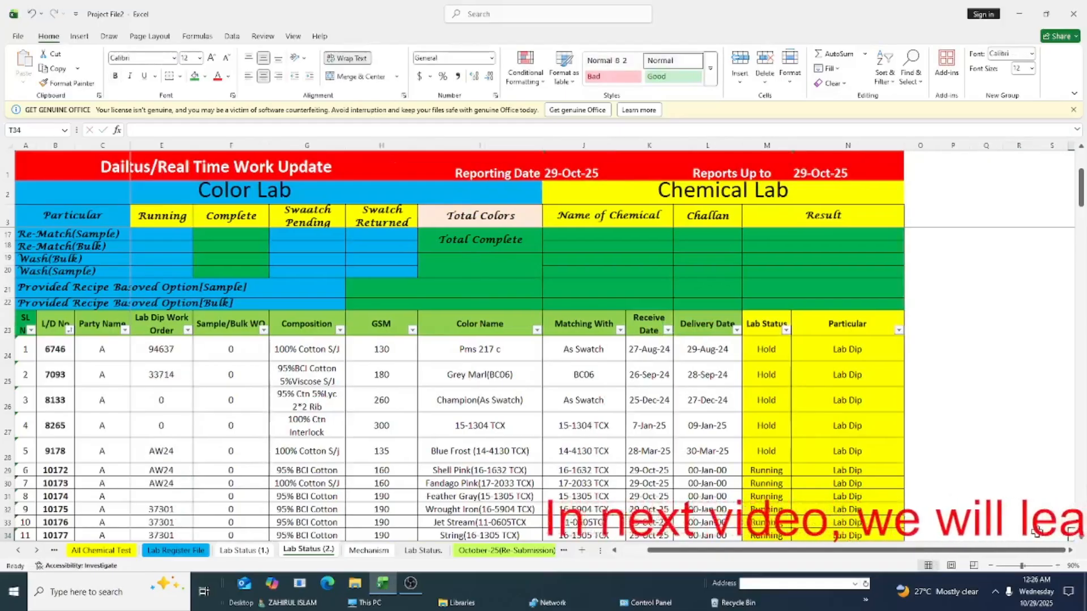
pyautogui.scroll(-2, 1080, 537)
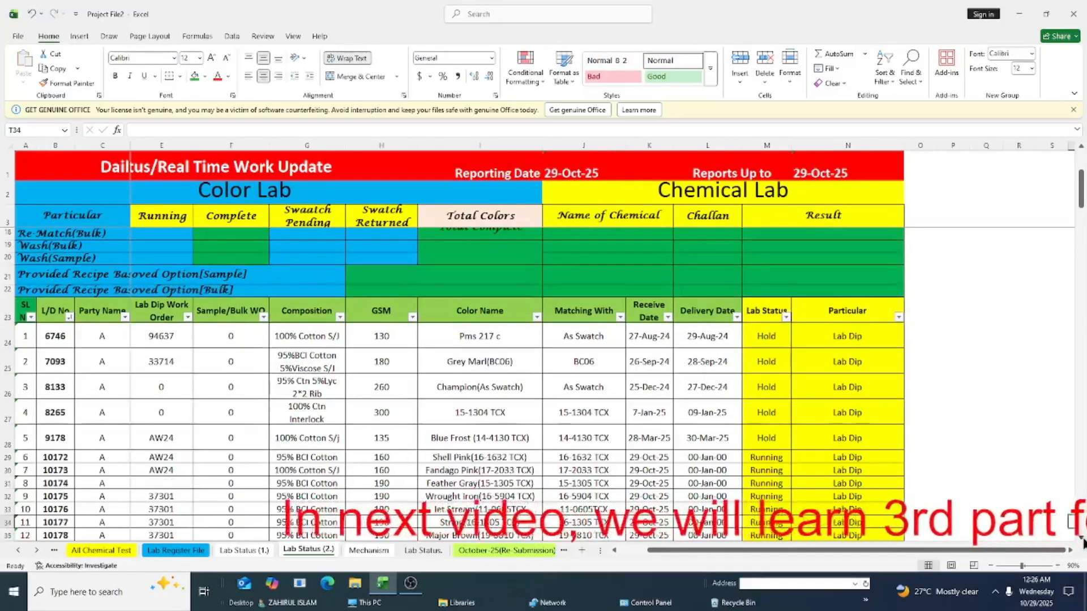
pyautogui.scroll(-2, 1083, 542)
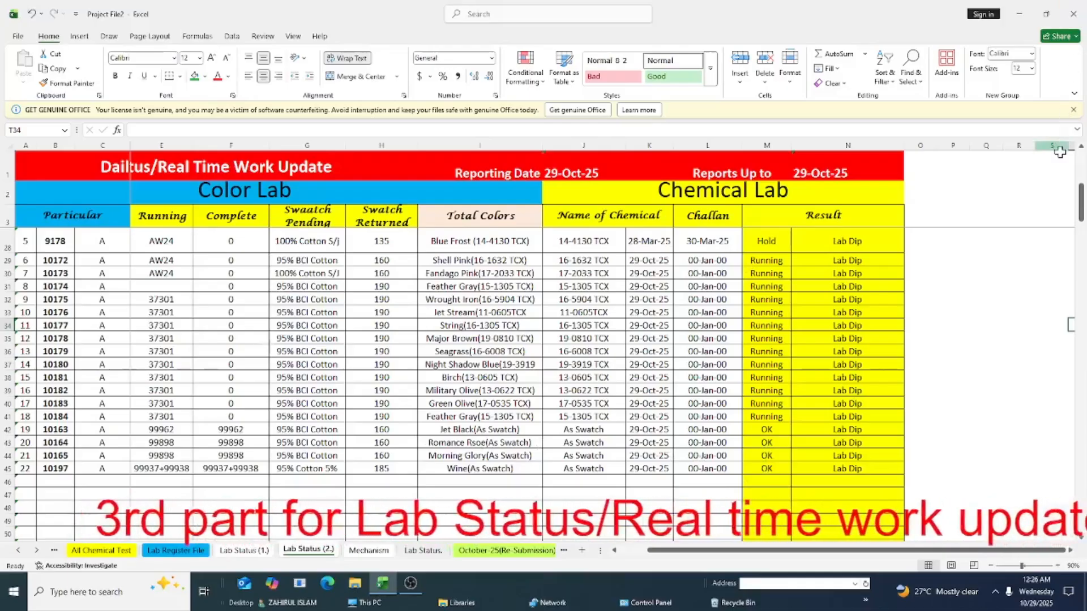
pyautogui.moveTo(1081, 204); pyautogui.dragTo(1076, 148)
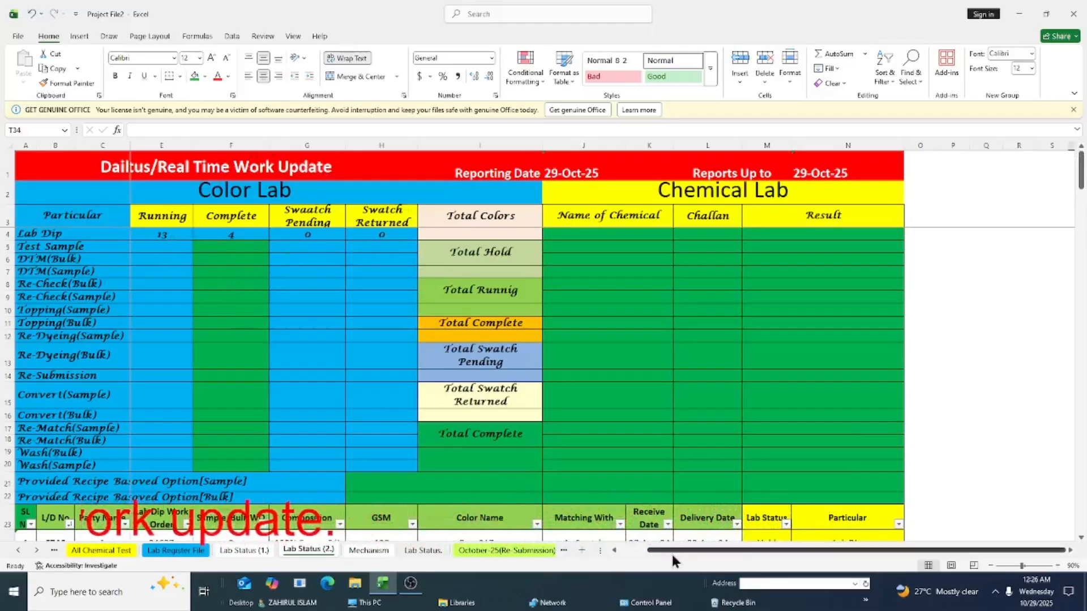
pyautogui.moveTo(672, 555); pyautogui.dragTo(622, 558)
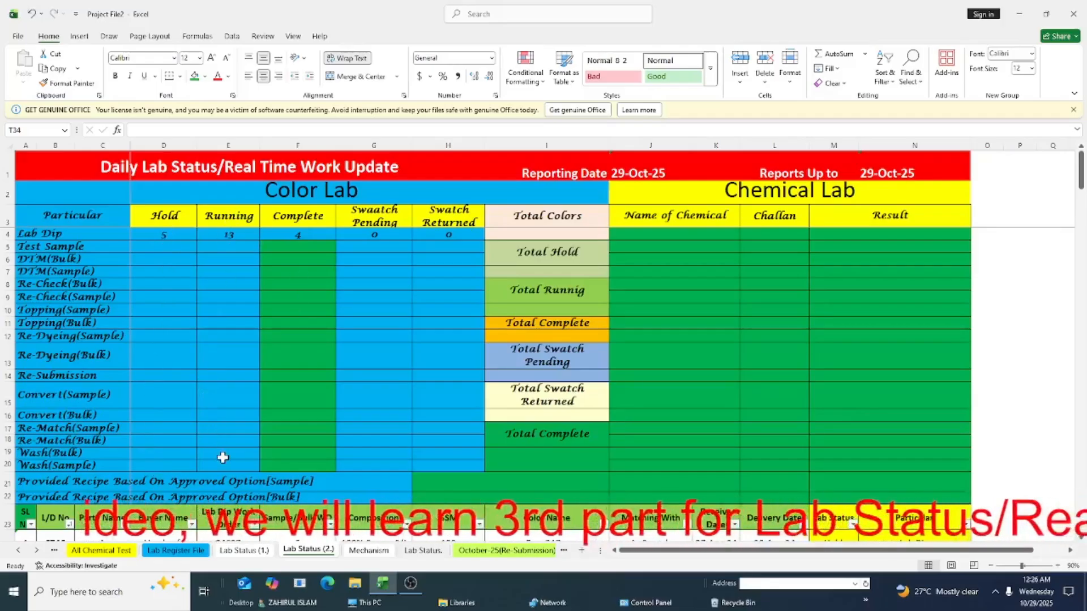
# Fill the Lab Dip COUNTIFS formulas in D4:H4 down through the Wash(Sample) row, row 20.
pyautogui.moveTo(164, 234); pyautogui.dragTo(466, 260)
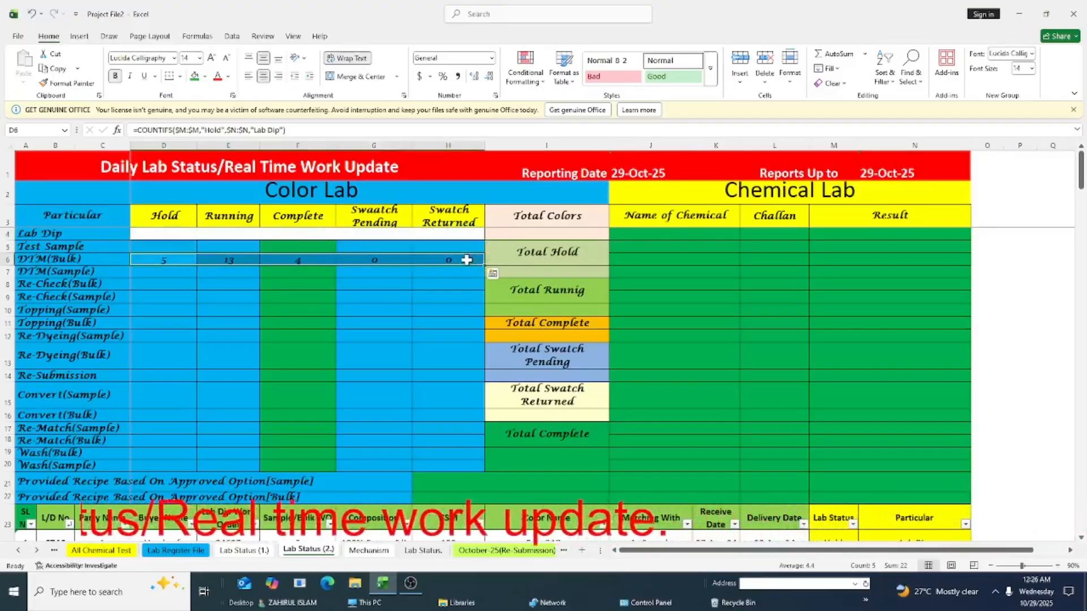
pyautogui.click(29, 15)
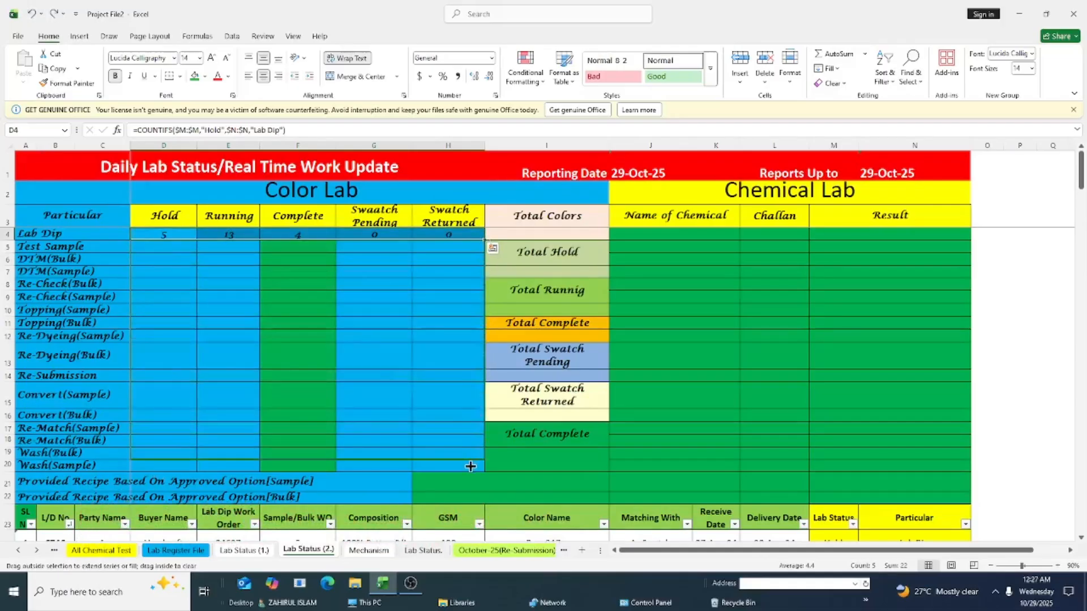
pyautogui.moveTo(470, 469); pyautogui.dragTo(471, 469)
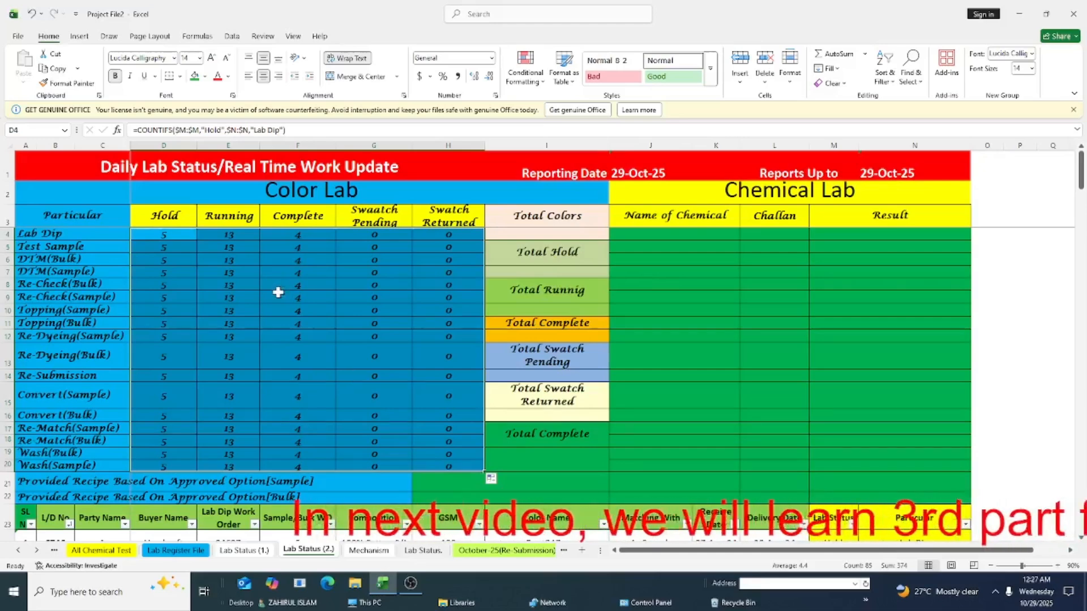
# Change the particular criterion in D5's COUNTIFS formula, the Test Sample Hold count, to "Test Sample".
pyautogui.click(170, 250)
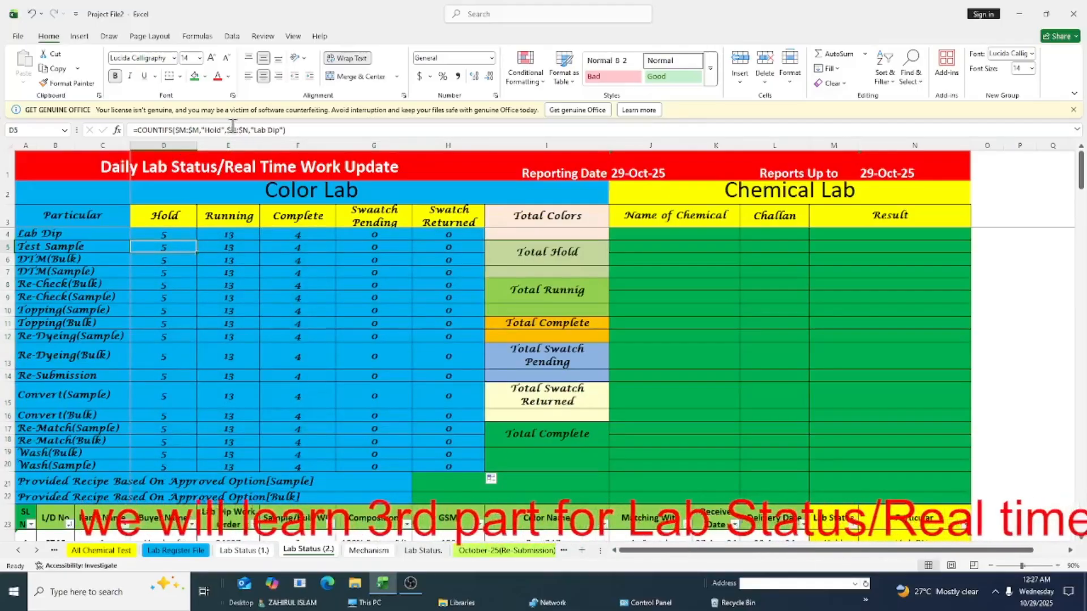
pyautogui.click(280, 131)
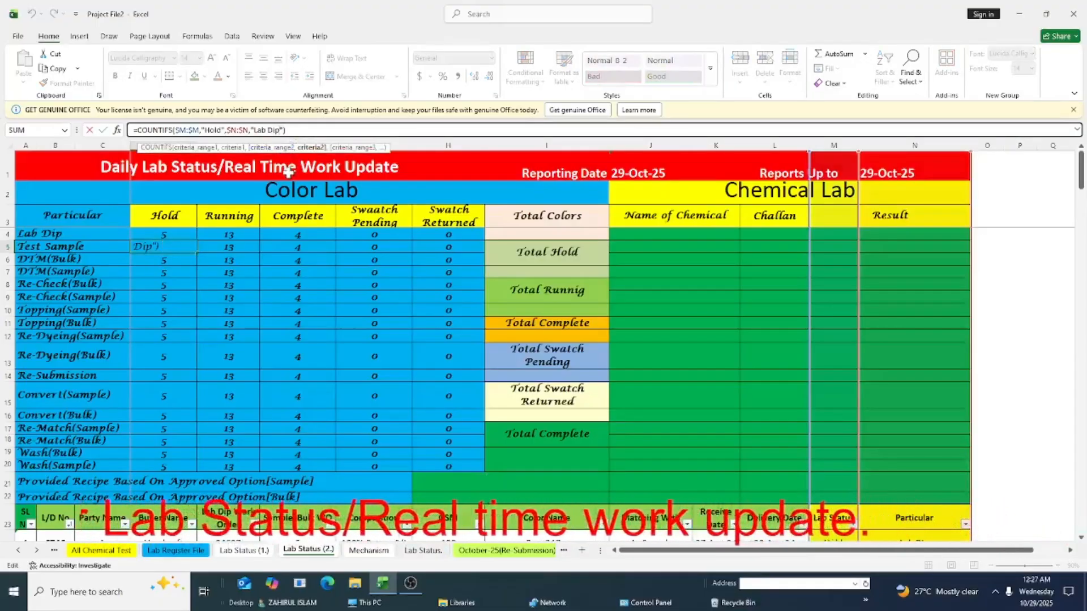
pyautogui.press('BackSpace')
pyautogui.press('BackSpace')
pyautogui.press('BackSpace')
pyautogui.press('BackSpace')
pyautogui.press('BackSpace')
pyautogui.press('BackSpace')
pyautogui.press('BackSpace')
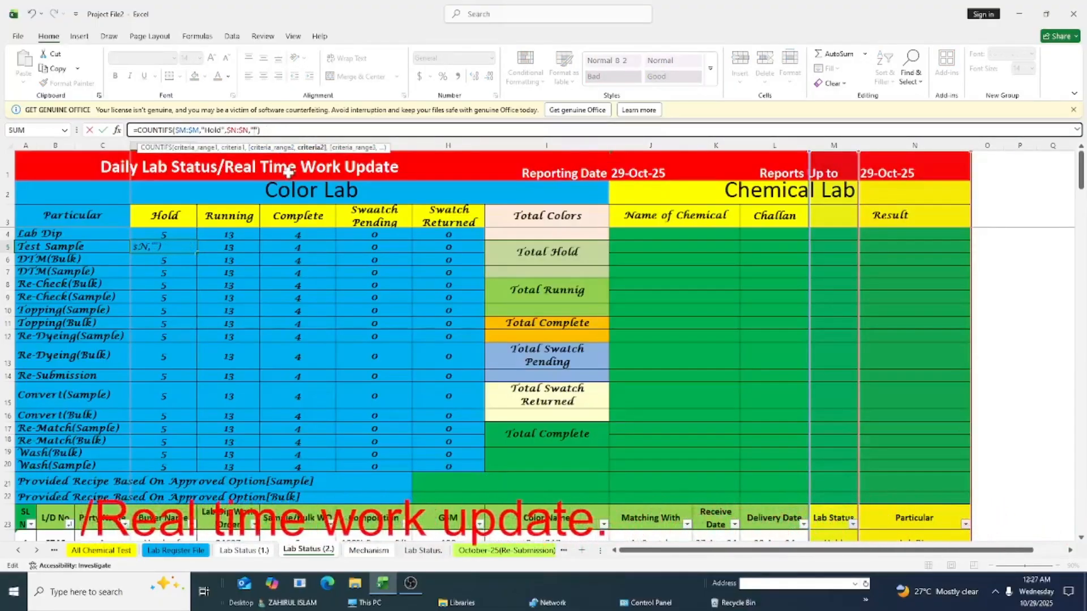
pyautogui.write('Tes')
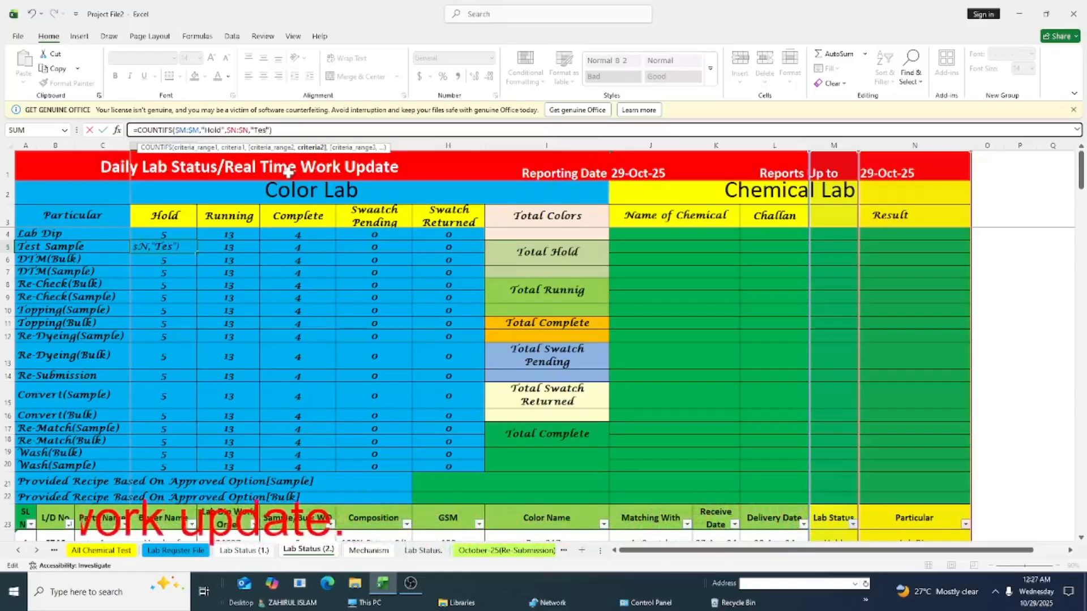
pyautogui.write('t Sample')
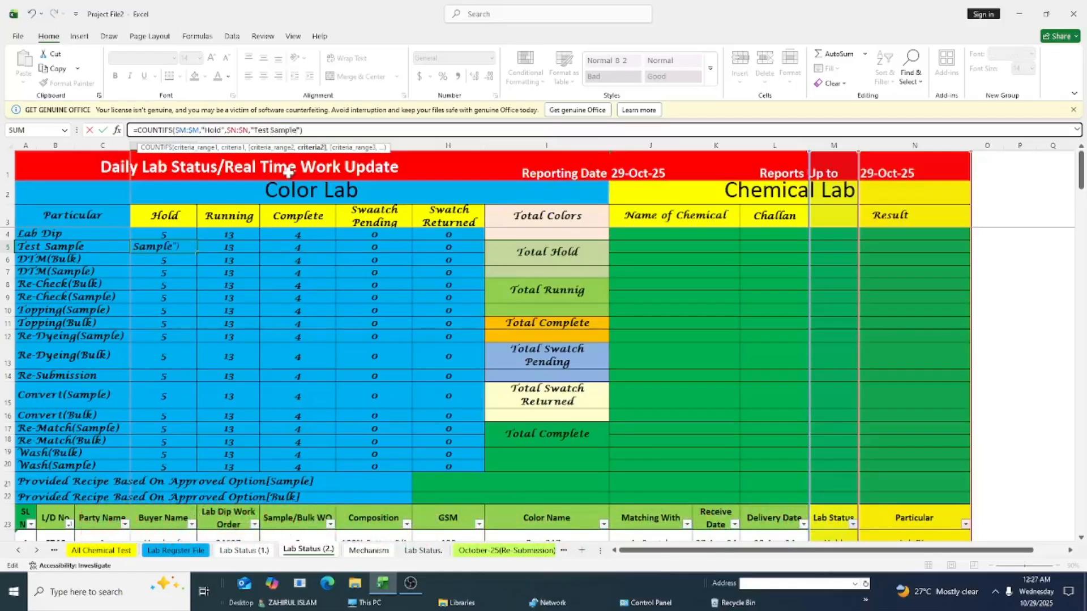
pyautogui.press('Return')
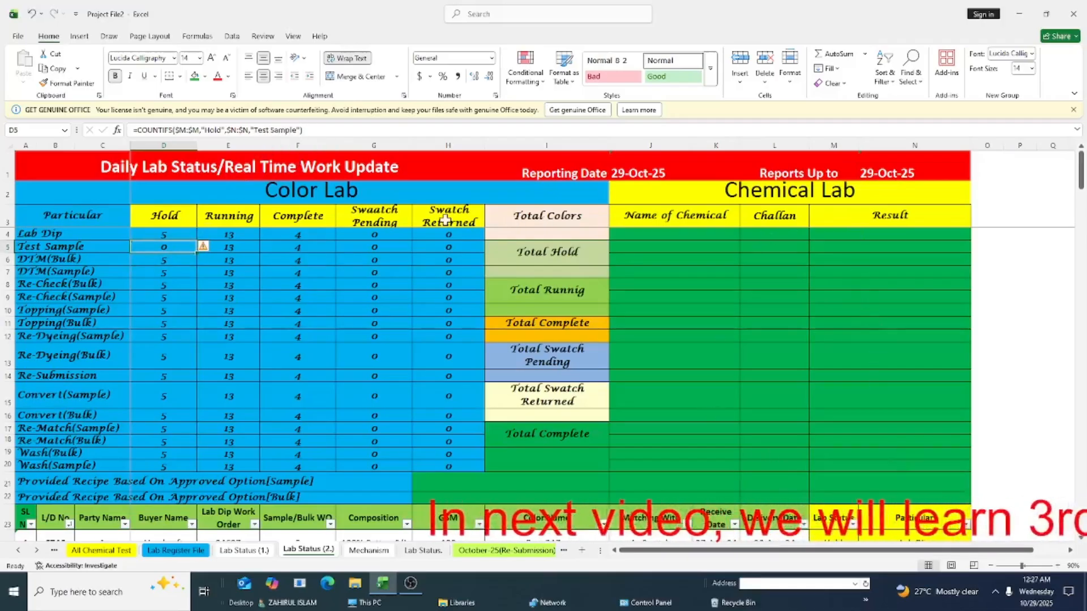
pyautogui.click(38, 248)
pyautogui.click(882, 145)
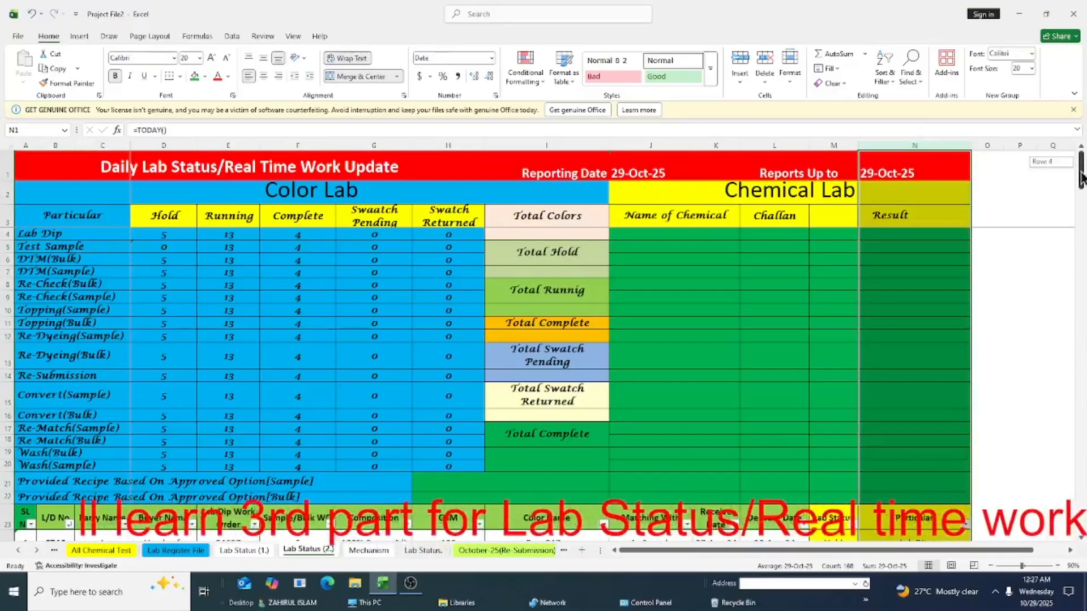
pyautogui.moveTo(1081, 170)
pyautogui.mouseDown()
pyautogui.moveTo(1082, 201)
pyautogui.moveTo(1081, 167)
pyautogui.mouseUp()
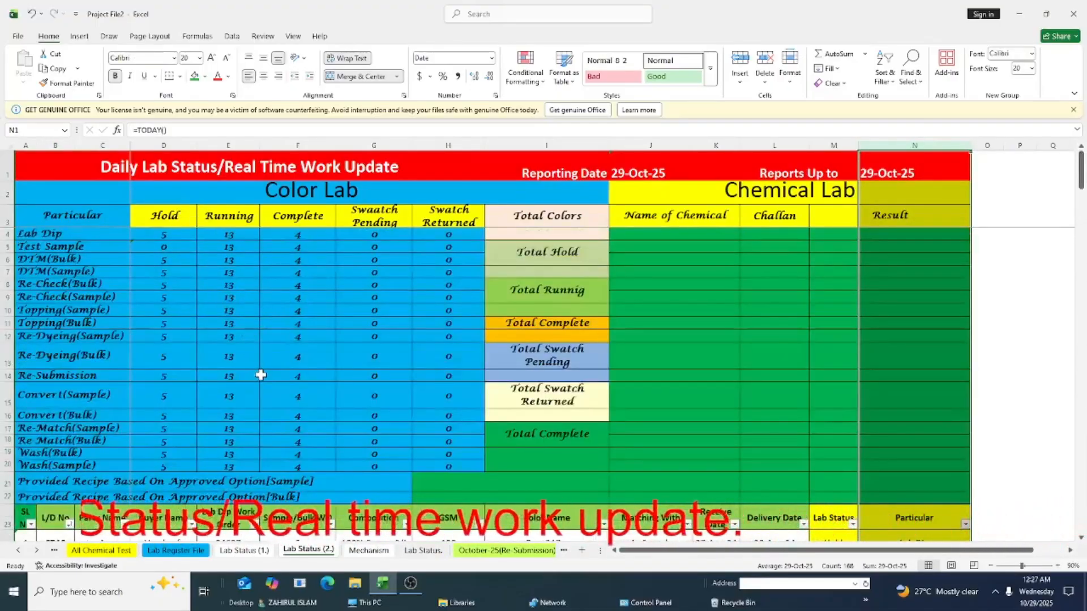
# Change the particular criterion in D6's COUNTIFS formula, the DTM(Bulk) Hold count, to "DTM(Bulk)".
pyautogui.click(176, 260)
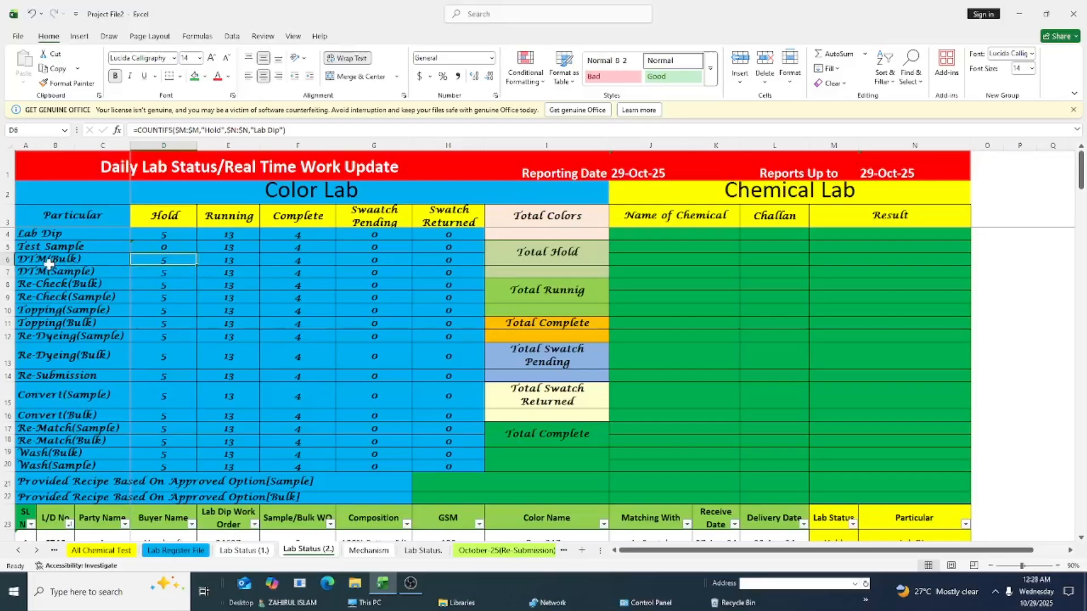
pyautogui.click(279, 131)
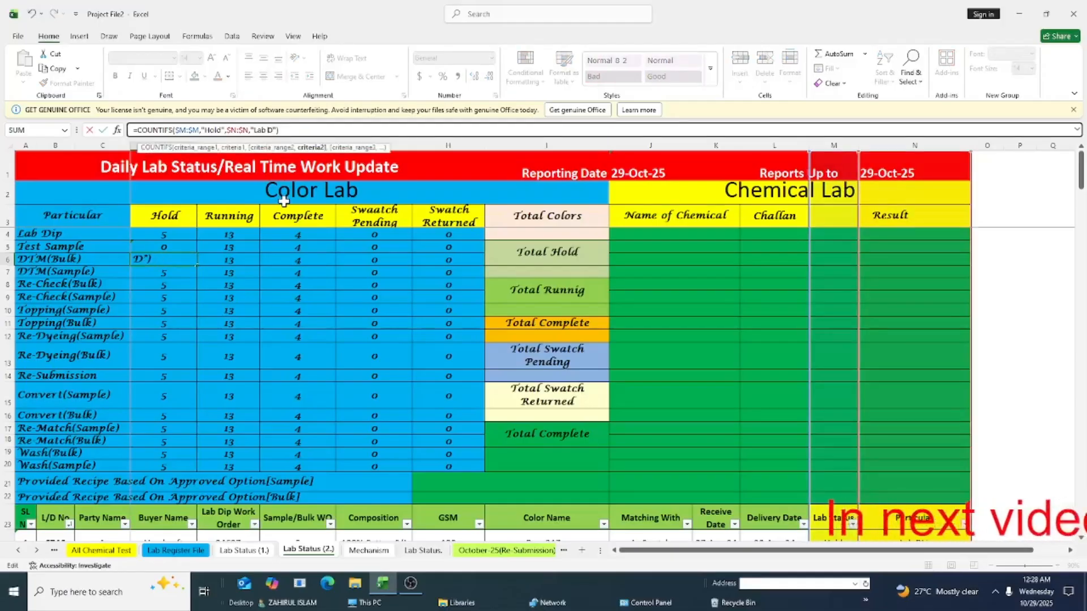
pyautogui.write('DTM')
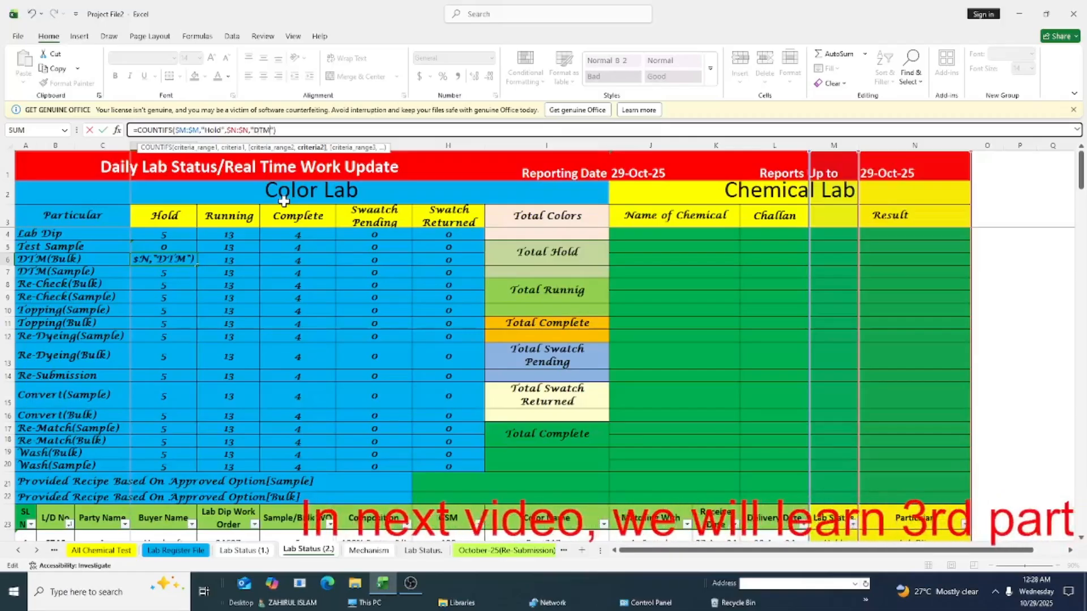
pyautogui.write('(B')
pyautogui.write('ulk)')
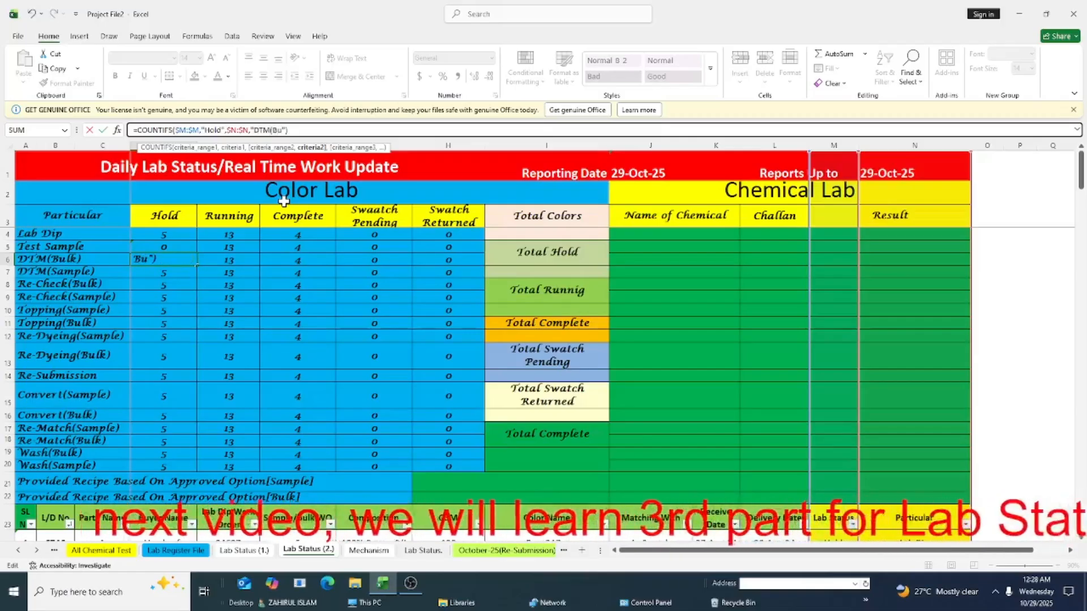
pyautogui.press('Return')
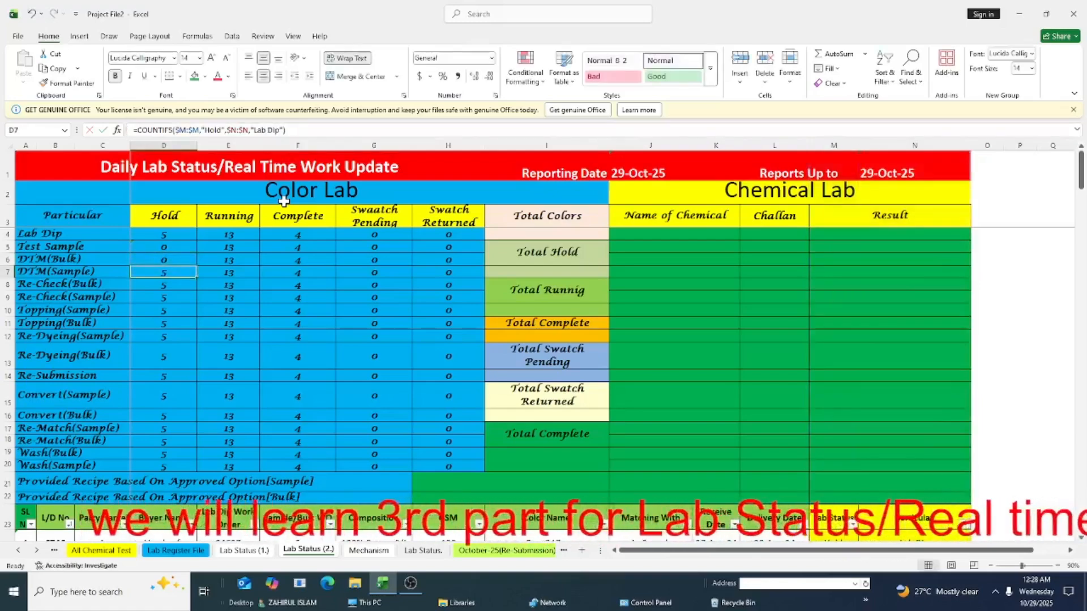
pyautogui.click(177, 256)
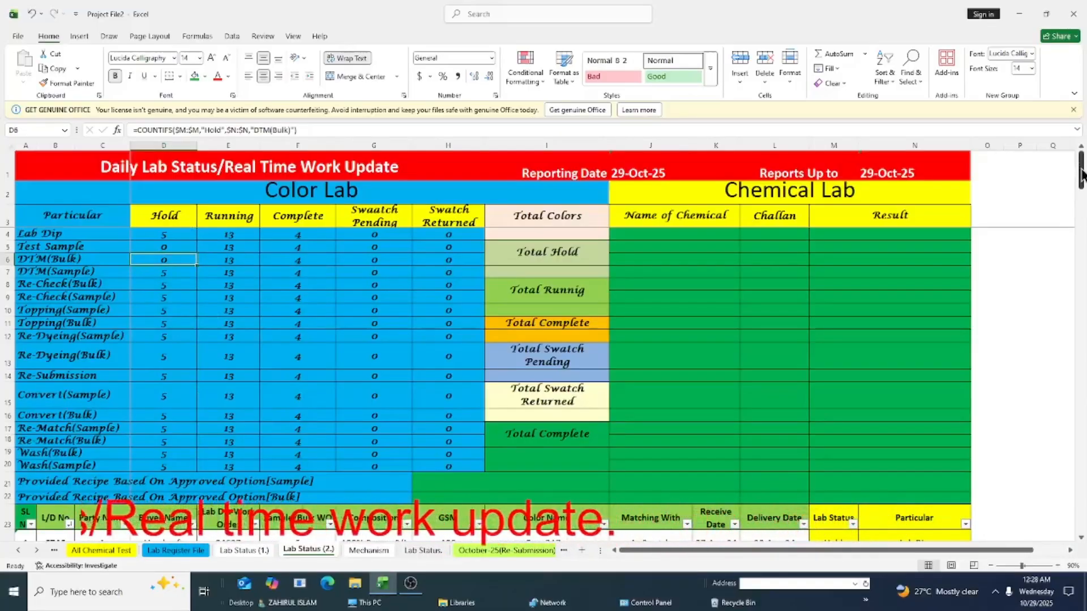
# Review the Lab Status (2.) record list and the formula methods listed on the Mechanism sheet, and return to Lab Status (2.).
pyautogui.moveTo(1079, 165); pyautogui.dragTo(1081, 210)
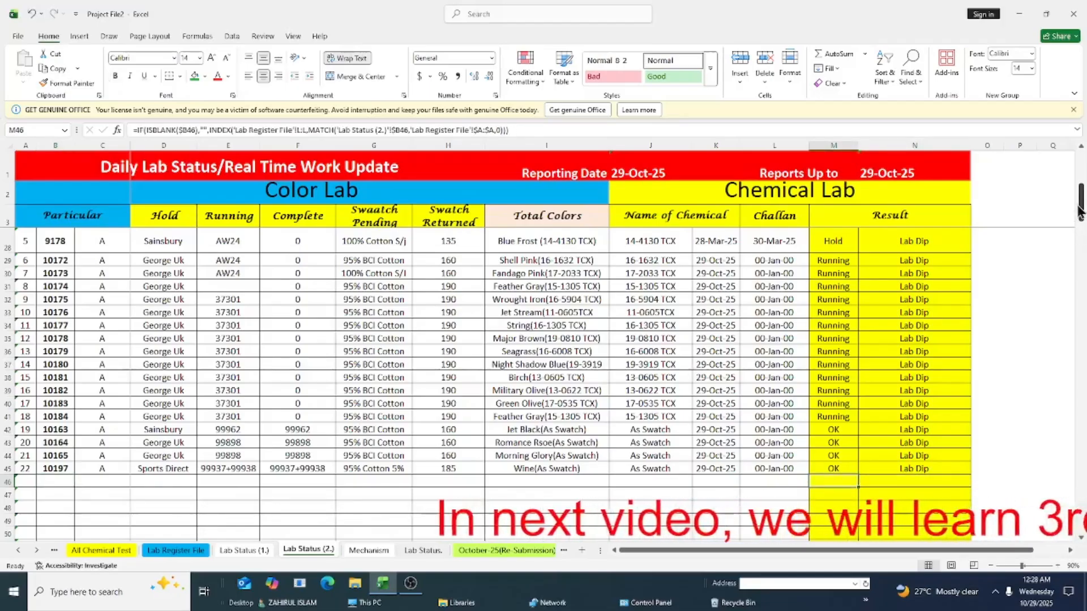
pyautogui.moveTo(1079, 210); pyautogui.dragTo(1060, 121)
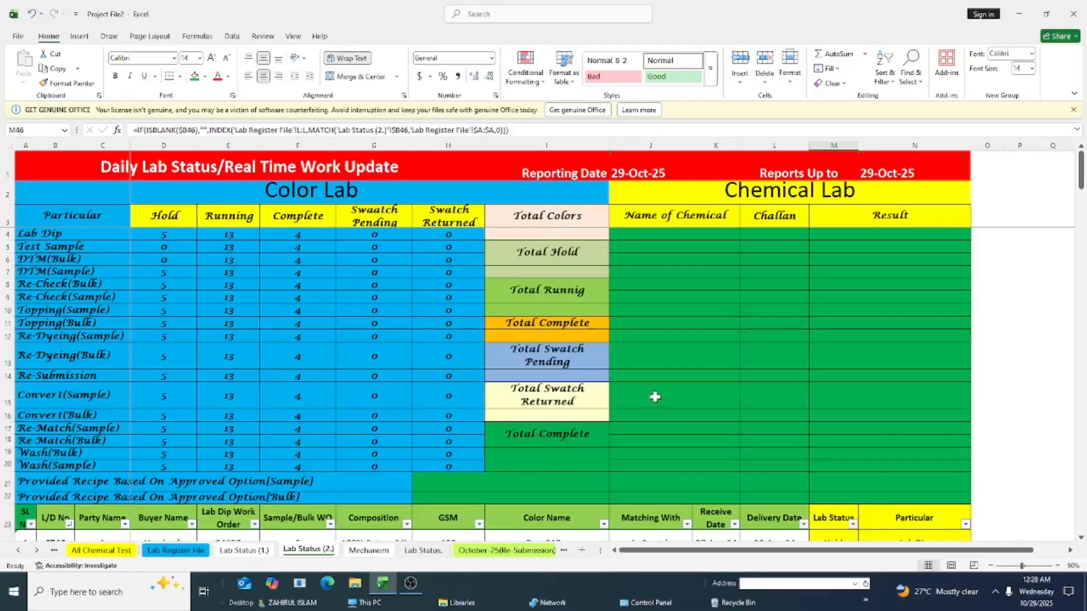
pyautogui.click(375, 552)
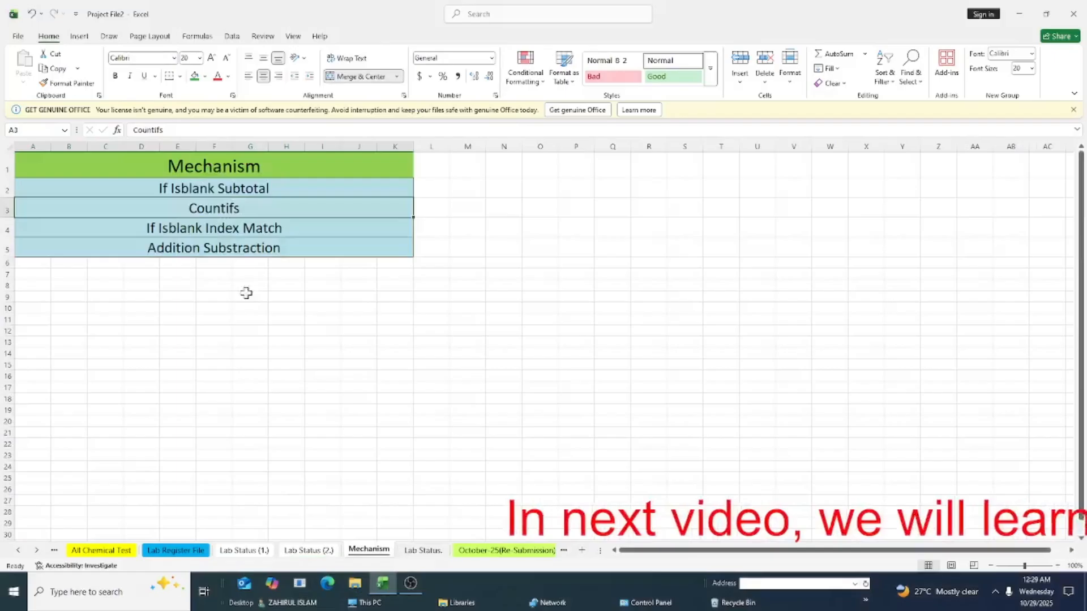
pyautogui.click(220, 190)
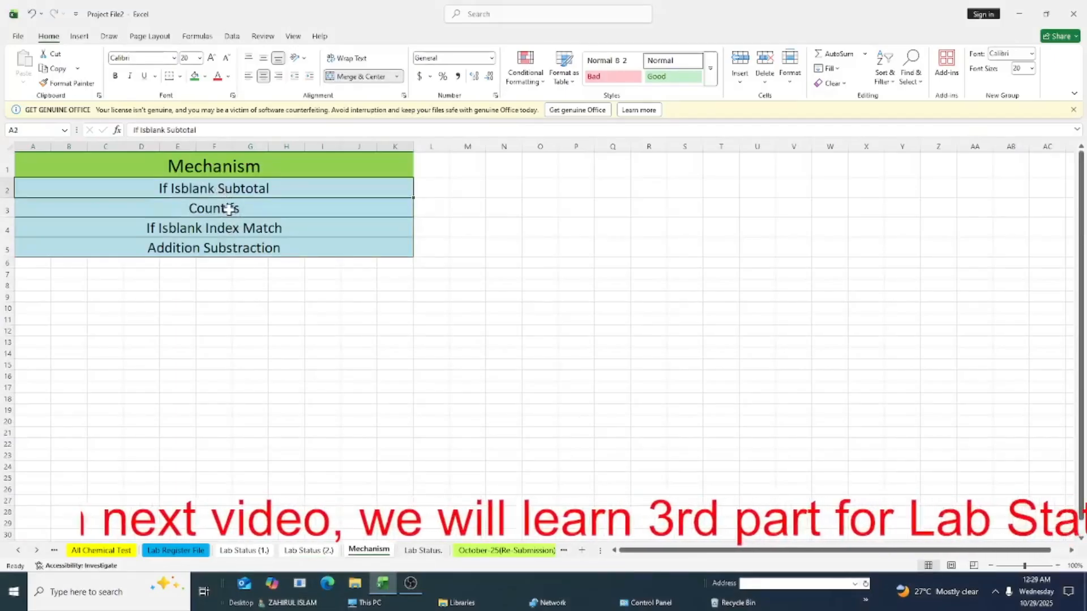
pyautogui.click(232, 210)
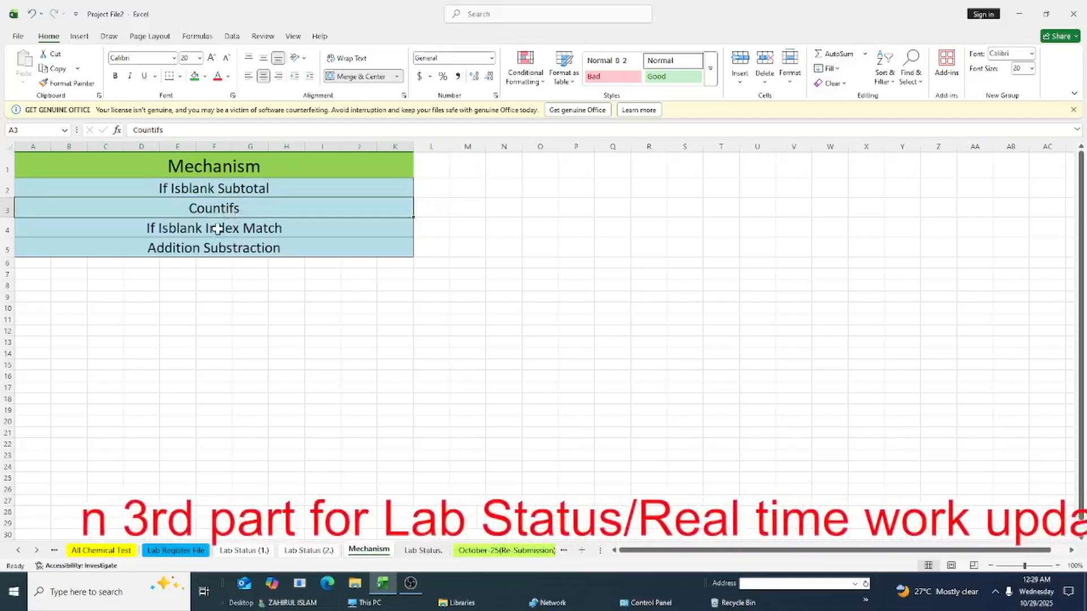
pyautogui.click(218, 229)
pyautogui.click(220, 245)
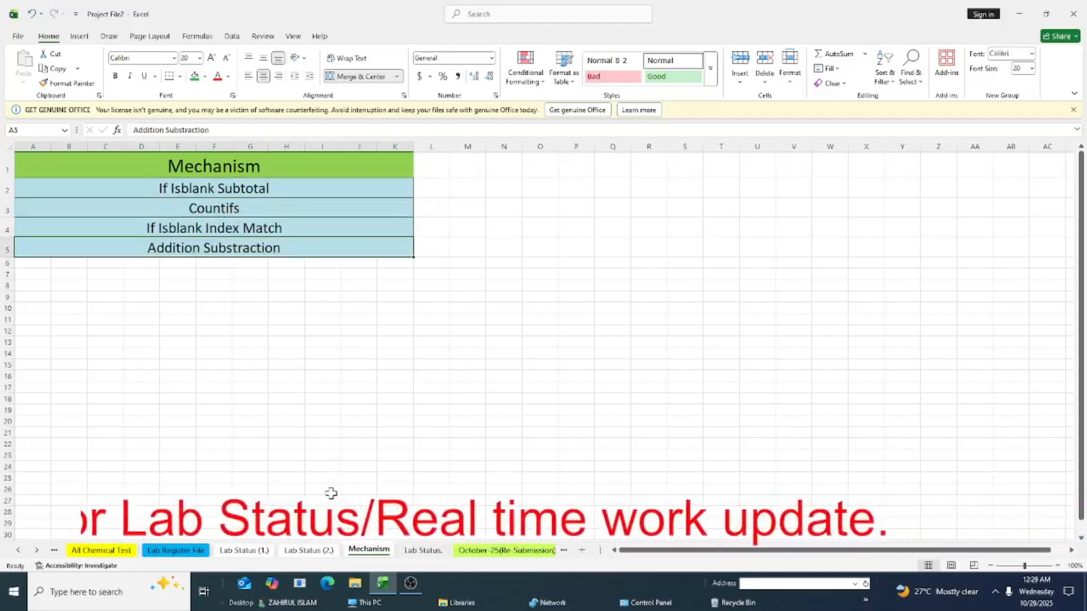
pyautogui.click(310, 550)
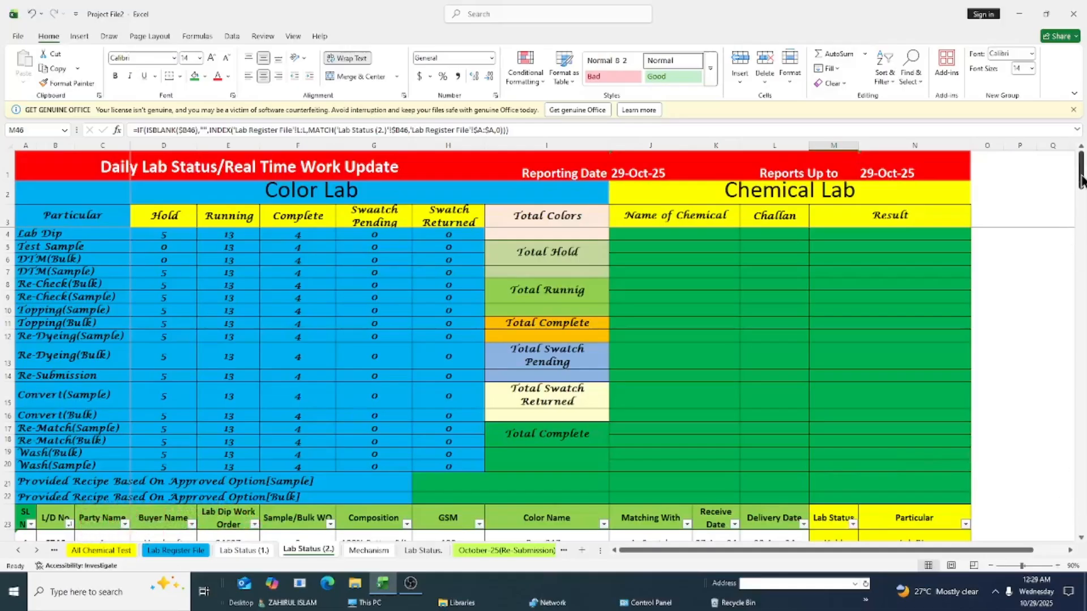
pyautogui.moveTo(1081, 174); pyautogui.dragTo(1081, 182)
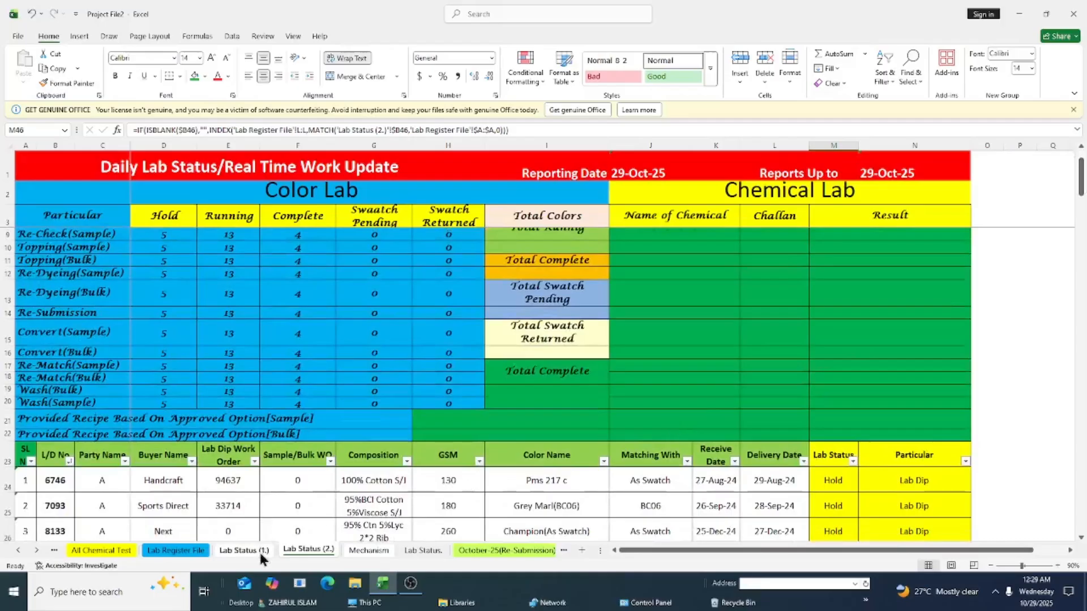